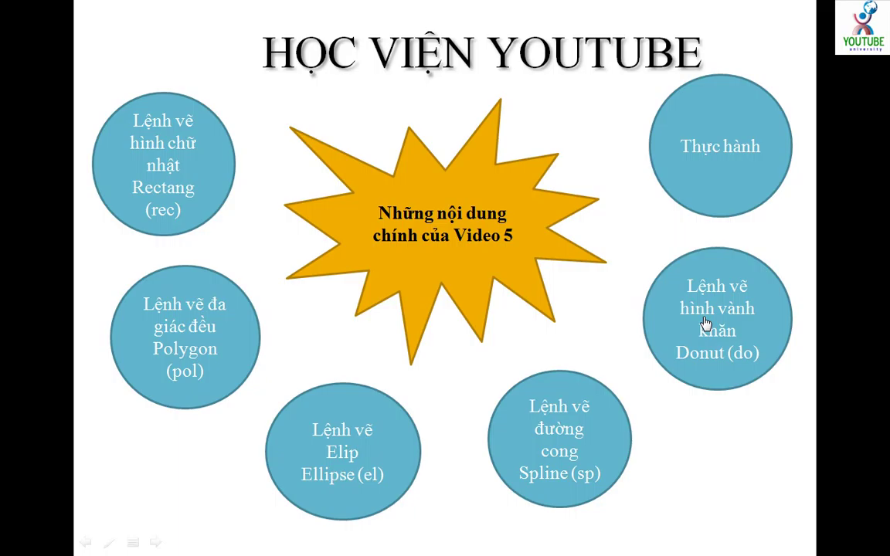
Switch to the Video 5 drawing in AutoCAD 2007
{"action": "scroll", "coordinate": [705, 323], "scroll_direction": "down", "scroll_amount": 1}
{"action": "scroll", "coordinate": [705, 323], "scroll_direction": "down", "scroll_amount": 1}
{"action": "scroll", "coordinate": [705, 323], "scroll_direction": "down", "scroll_amount": 1}
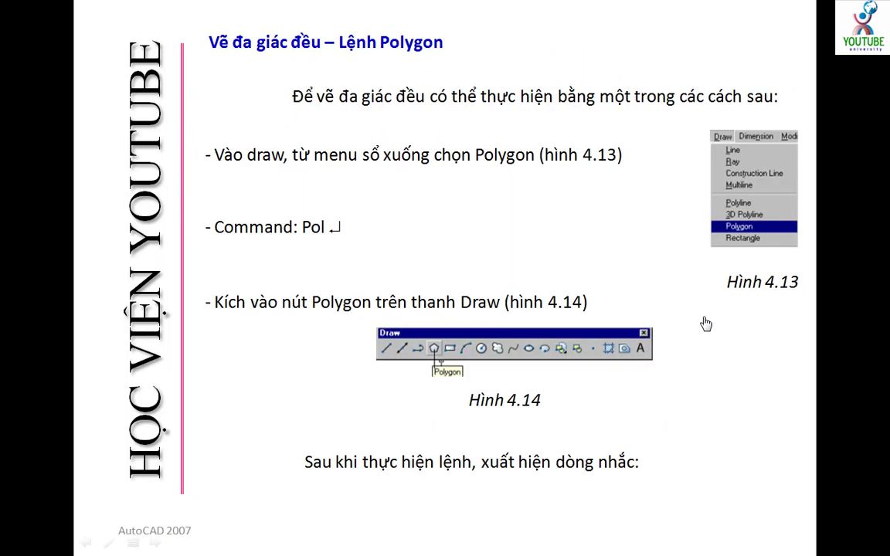
{"action": "scroll", "coordinate": [706, 323], "scroll_direction": "down", "scroll_amount": 1}
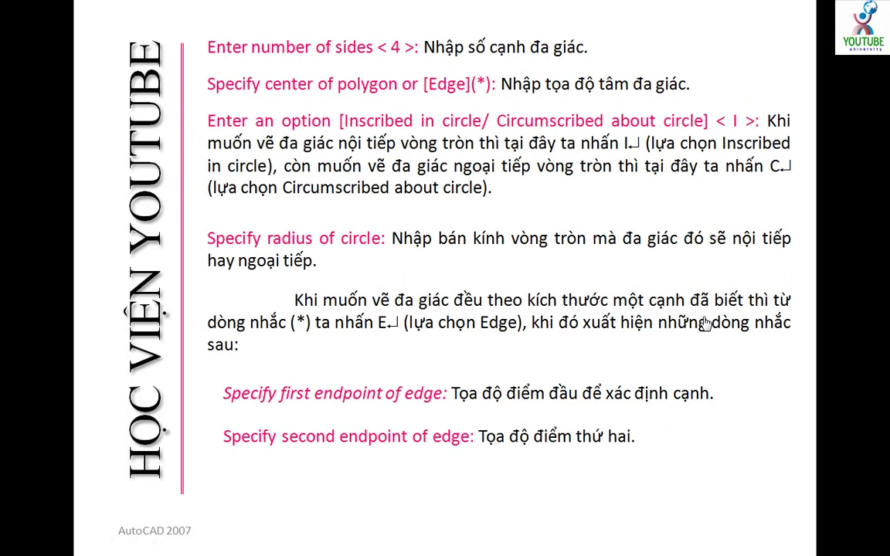
{"action": "scroll", "coordinate": [706, 323], "scroll_direction": "up", "scroll_amount": 1}
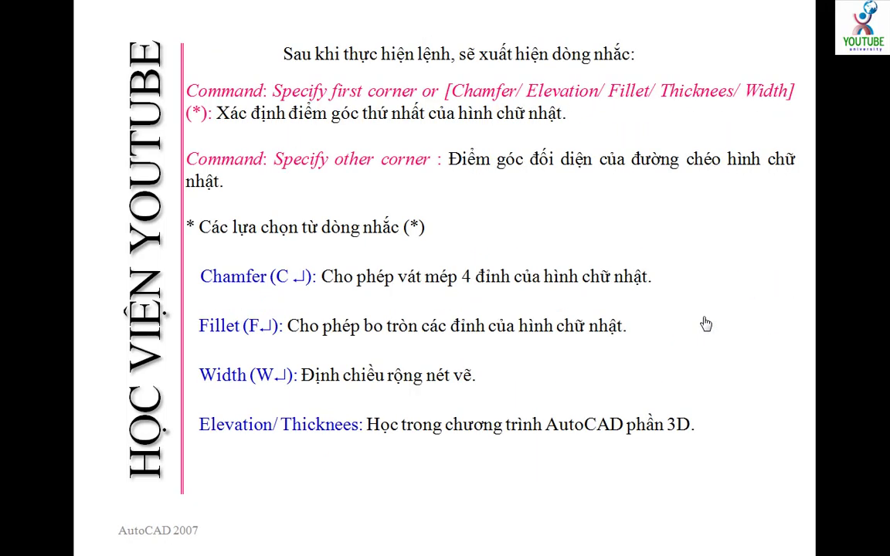
{"action": "scroll", "coordinate": [705, 322], "scroll_direction": "up", "scroll_amount": 1}
{"action": "scroll", "coordinate": [705, 322], "scroll_direction": "up", "scroll_amount": 1}
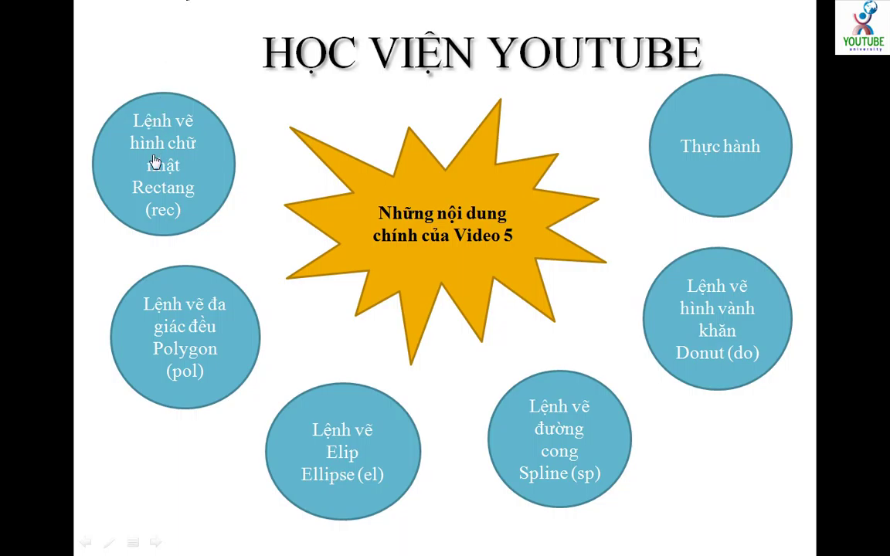
{"action": "left_click", "coordinate": [151, 217]}
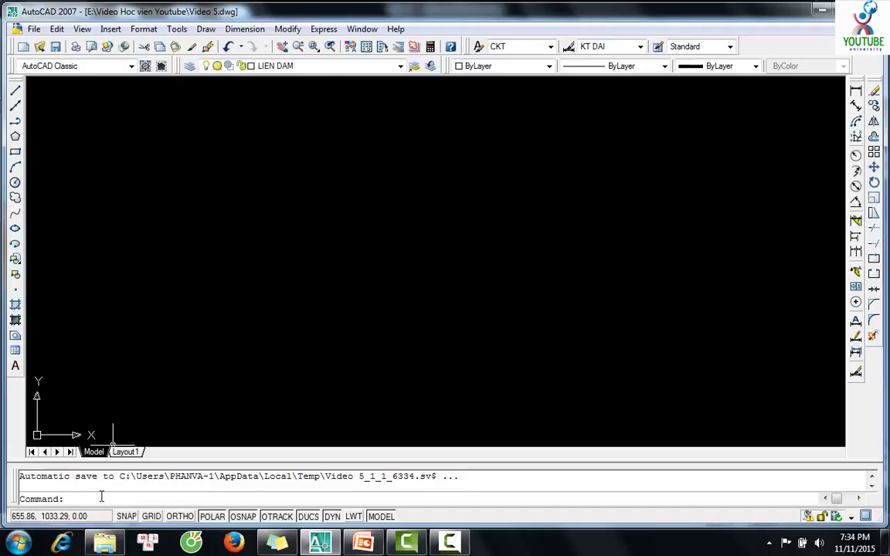
Start the rectangle command from the Draw menu
{"action": "type", "text": "re"}
{"action": "type", "text": "c"}
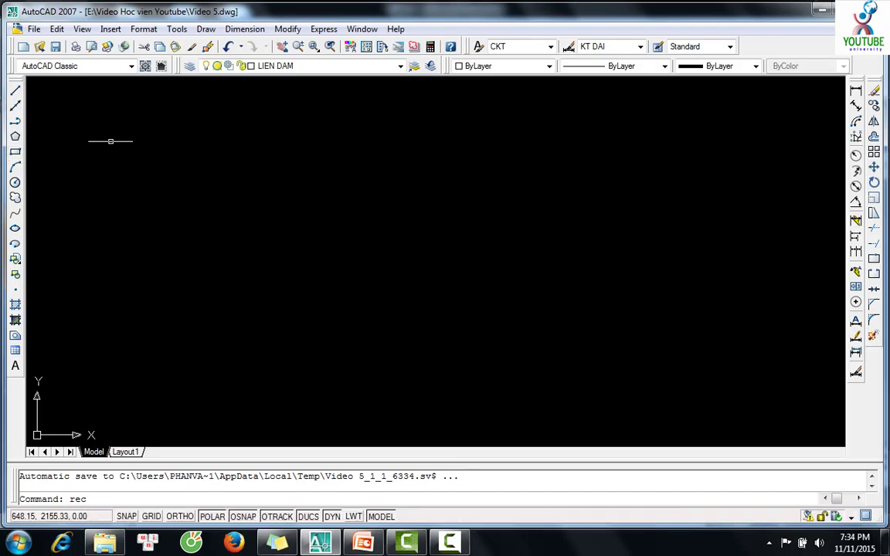
{"action": "left_click", "coordinate": [205, 29]}
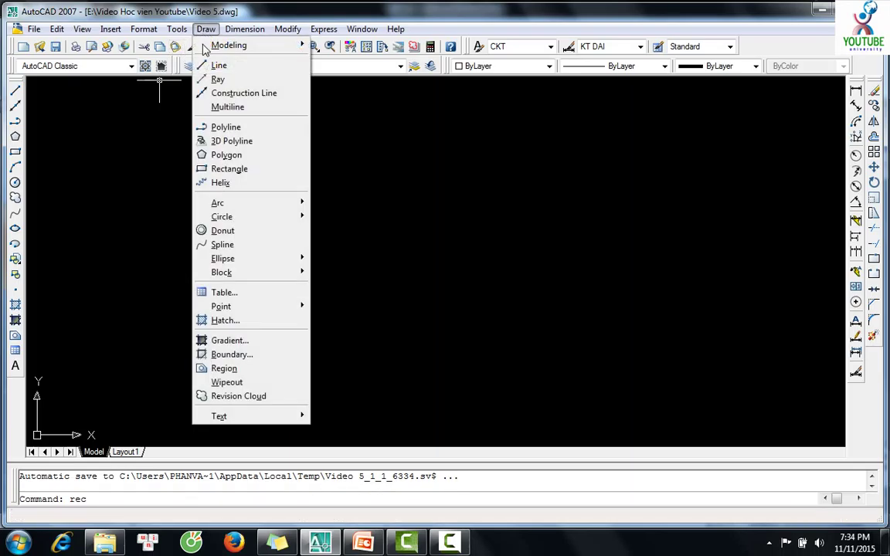
{"action": "left_click", "coordinate": [242, 174]}
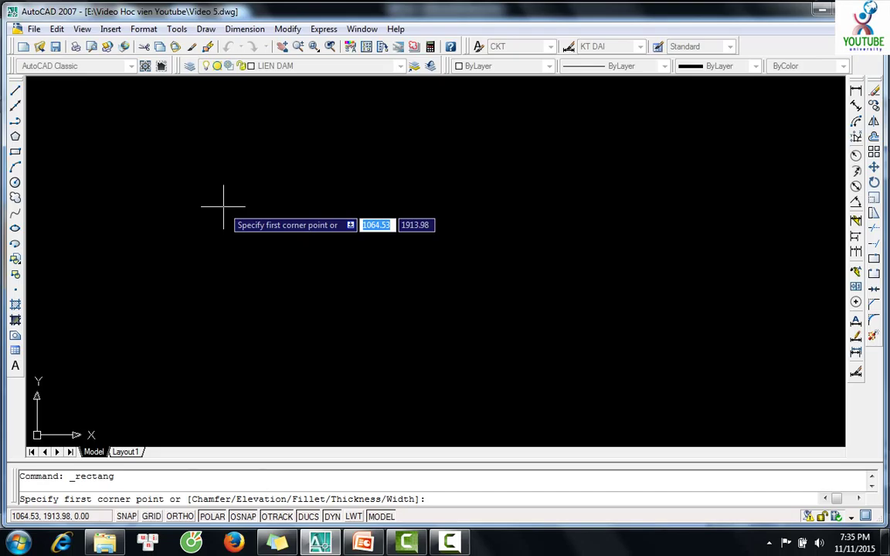
Place the rectangle's first corner in the upper-left area of the drawing
{"action": "left_click", "coordinate": [223, 206]}
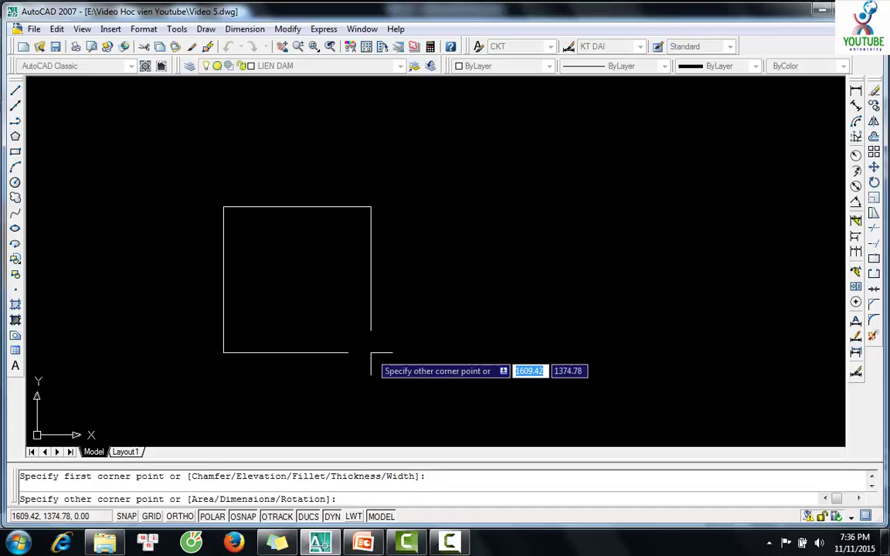
{"action": "type", "text": "@"}
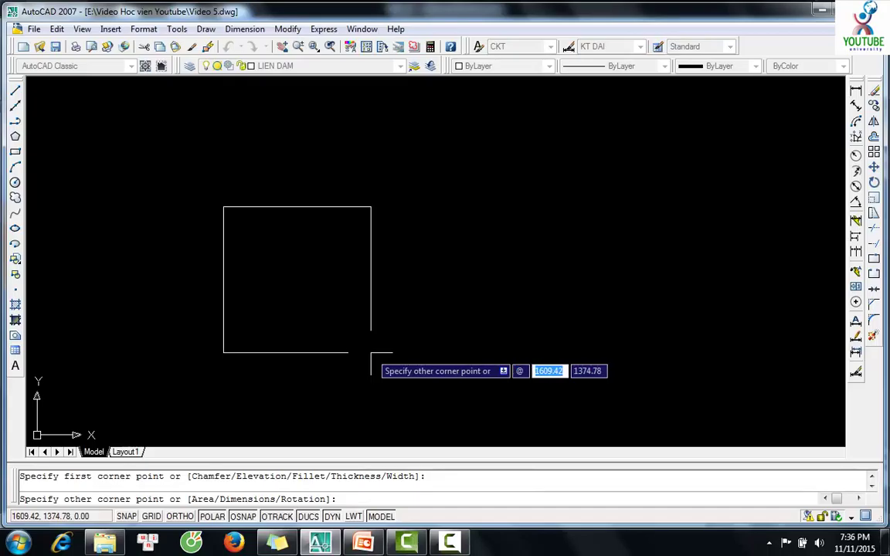
{"action": "type", "text": "50"}
{"action": "key", "text": "Tab"}
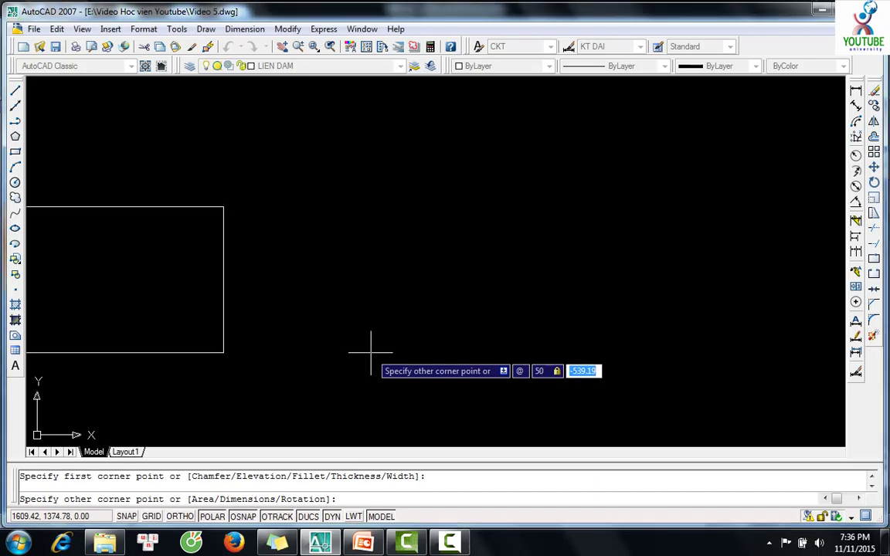
{"action": "type", "text": "-50"}
{"action": "key", "text": "Return"}
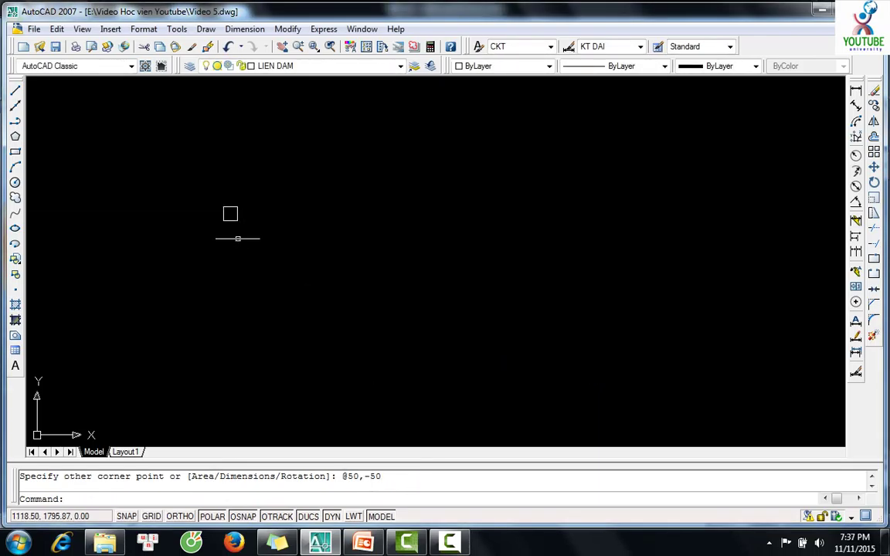
Zoom in on the square and begin another rectangle
{"action": "scroll", "coordinate": [232, 216], "scroll_direction": "up", "scroll_amount": 4}
{"action": "scroll", "coordinate": [220, 197], "scroll_direction": "up", "scroll_amount": 2}
{"action": "scroll", "coordinate": [163, 158], "scroll_direction": "up", "scroll_amount": 3}
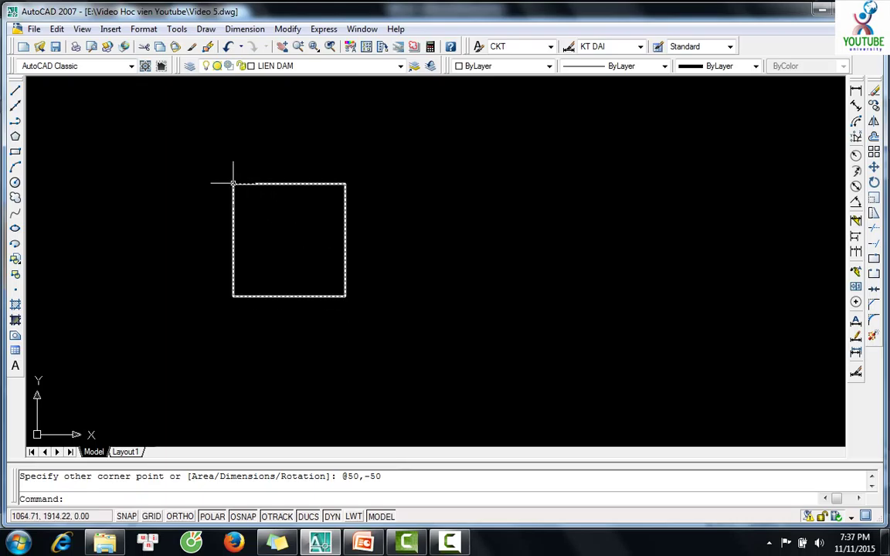
{"action": "key", "text": "Return"}
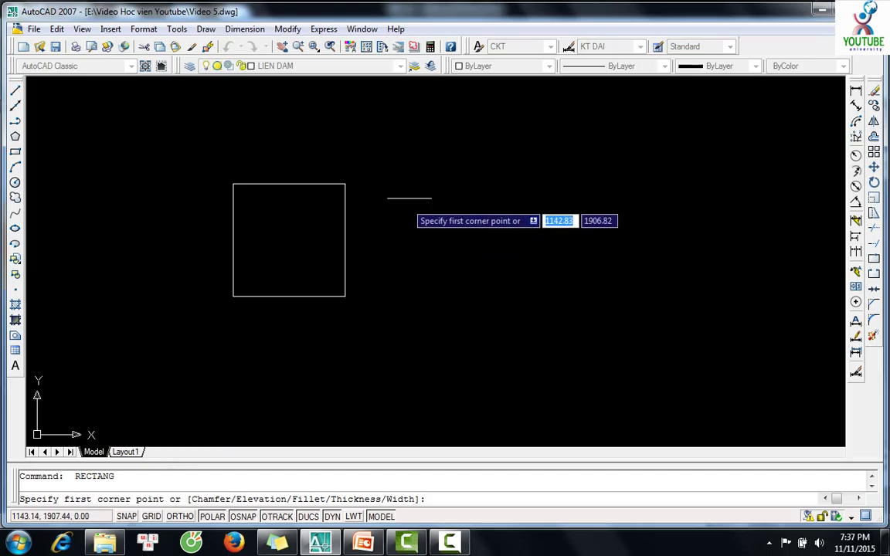
Place a rectangle corner right of the square and give it an area of 200
{"action": "left_click", "coordinate": [413, 186]}
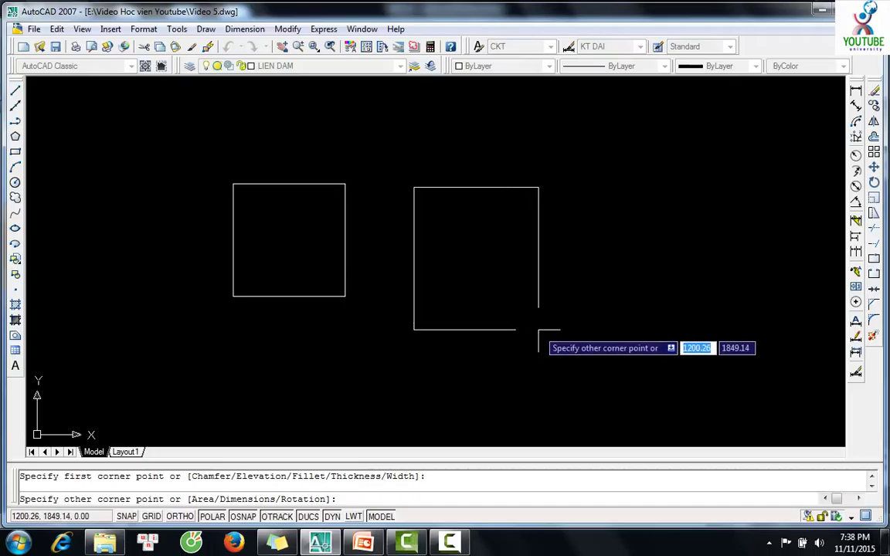
{"action": "type", "text": "a"}
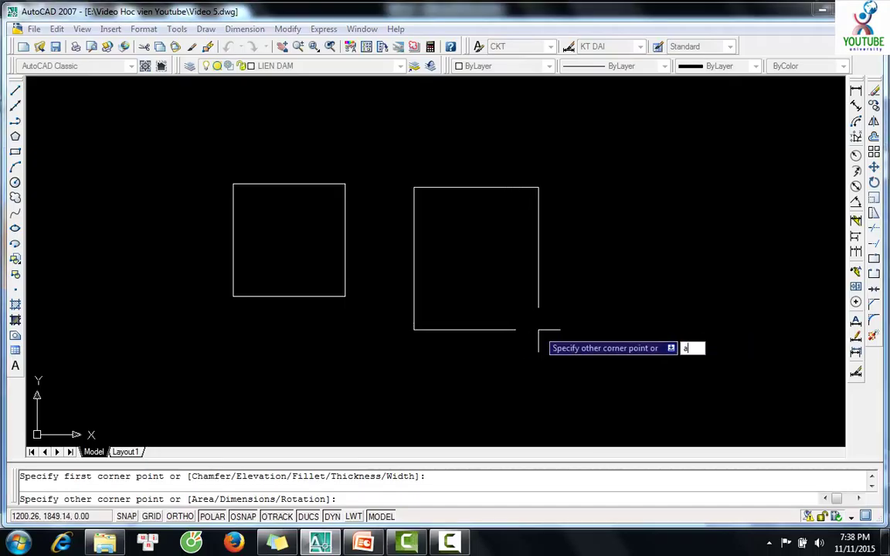
{"action": "key", "text": "Return"}
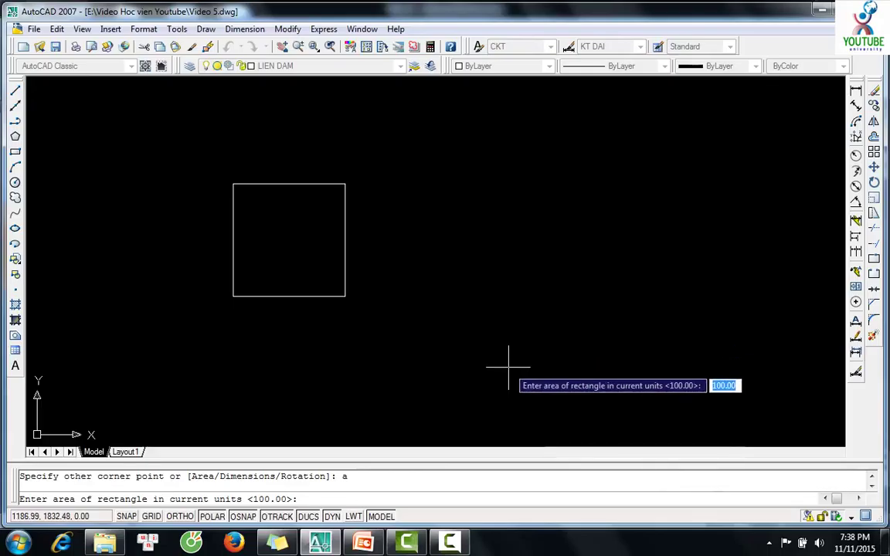
{"action": "type", "text": "200"}
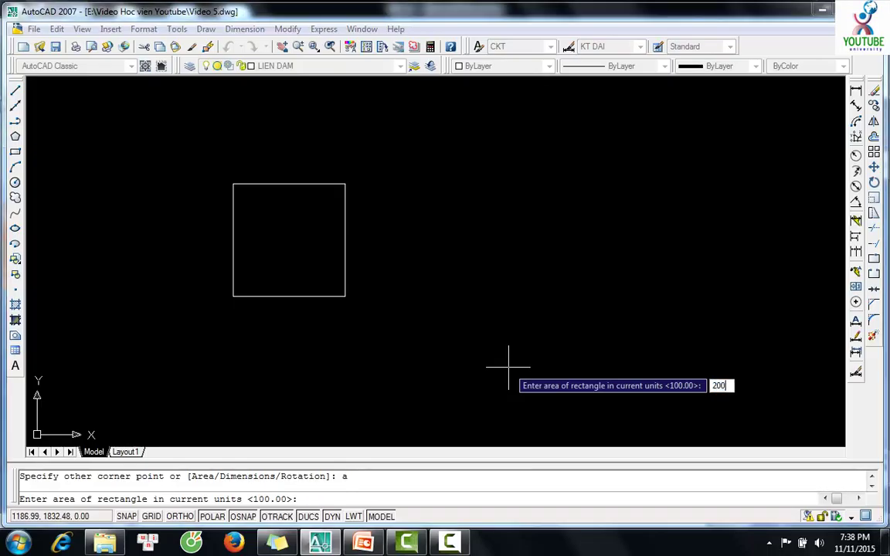
{"action": "key", "text": "Return"}
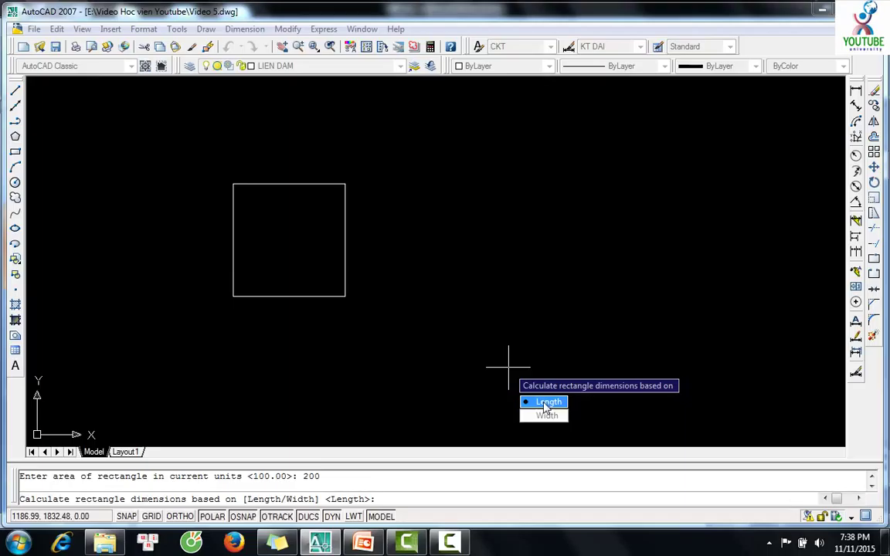
Complete the 200-area rectangle with a length of 20
{"action": "left_click", "coordinate": [547, 406]}
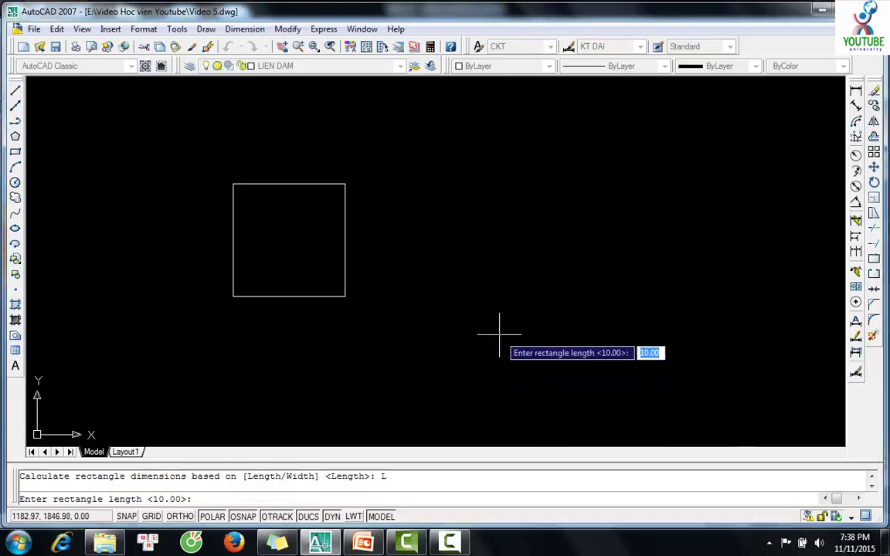
{"action": "type", "text": "20"}
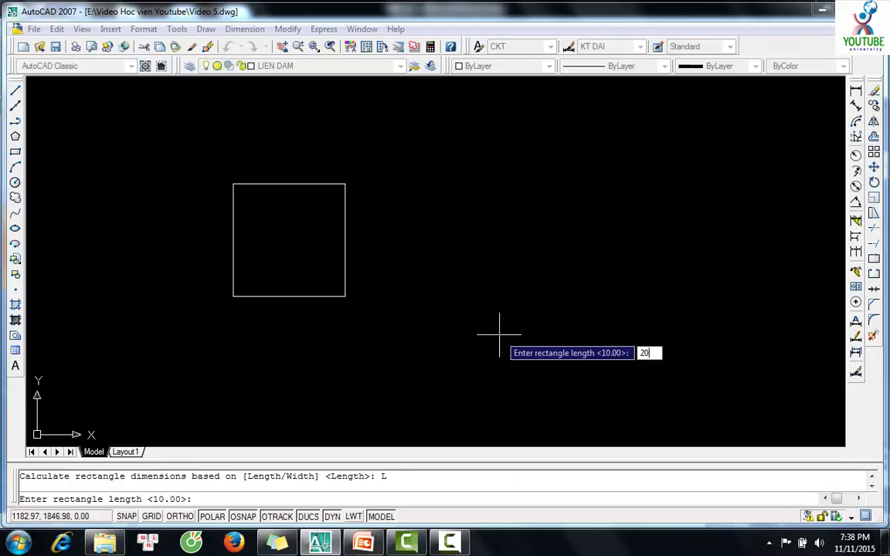
{"action": "key", "text": "Return"}
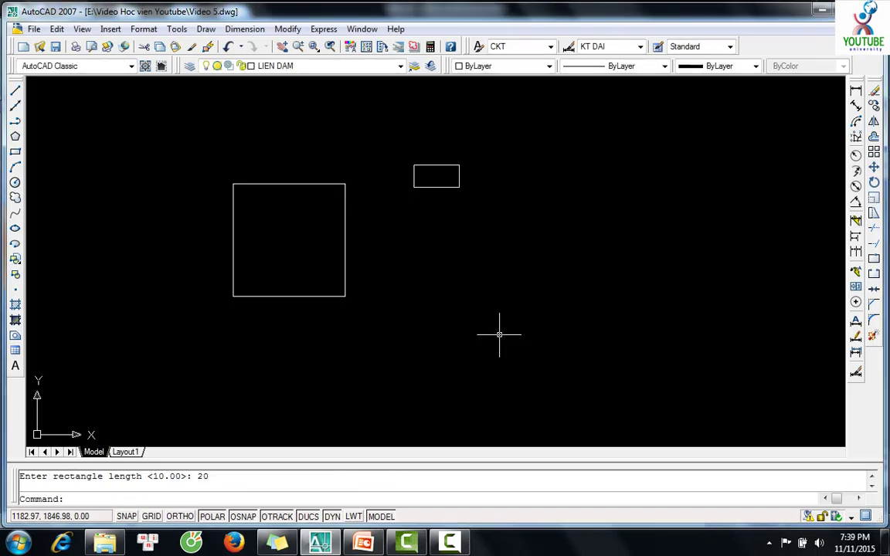
{"action": "scroll", "coordinate": [430, 157], "scroll_direction": "up", "scroll_amount": 3}
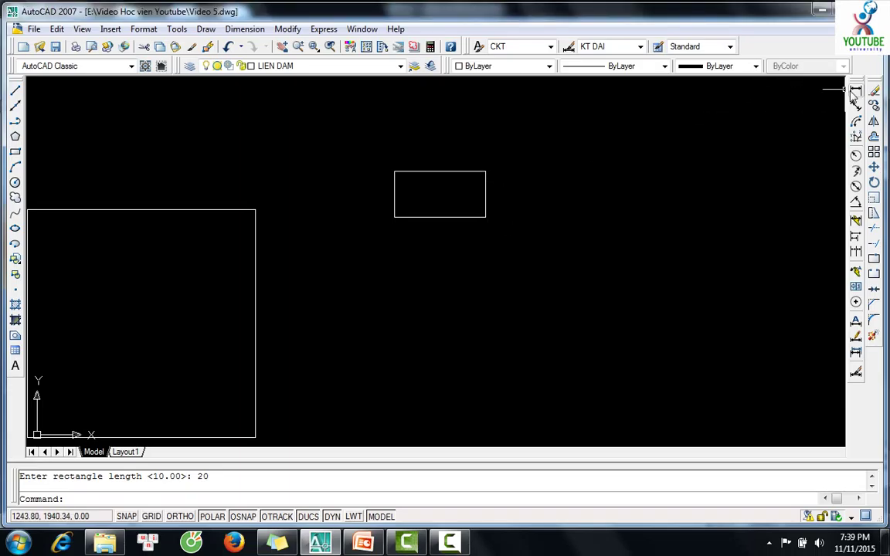
{"action": "left_click", "coordinate": [856, 92]}
Dimension the small rectangle: 20 below its bottom edge, 10 beside its right side
{"action": "key", "text": "Return"}
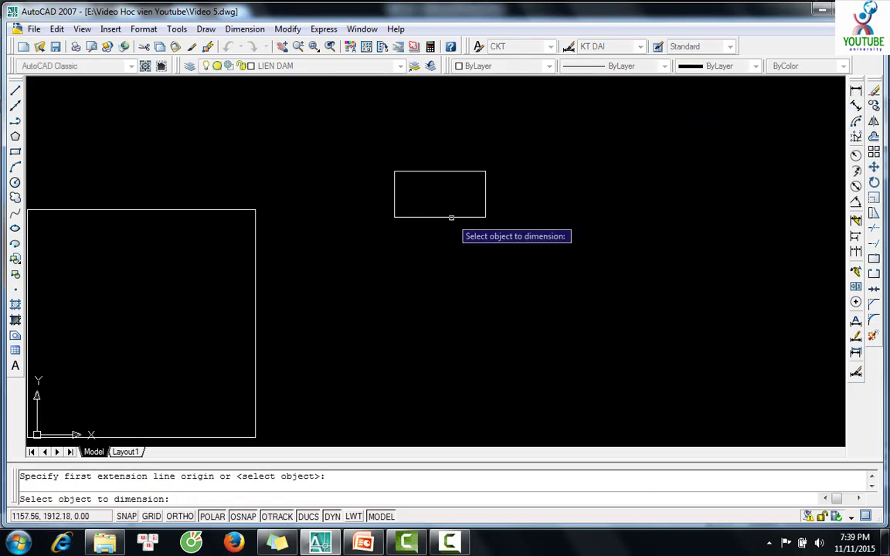
{"action": "left_click", "coordinate": [451, 218]}
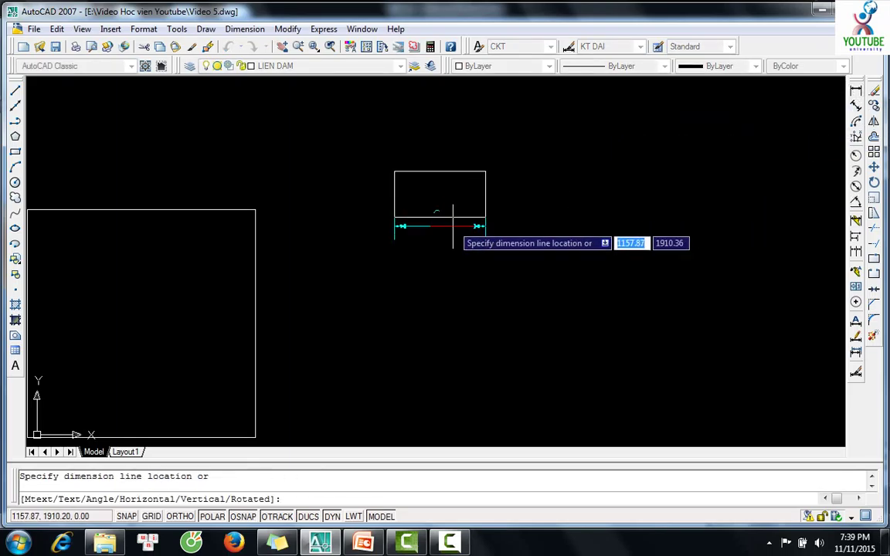
{"action": "left_click", "coordinate": [448, 280]}
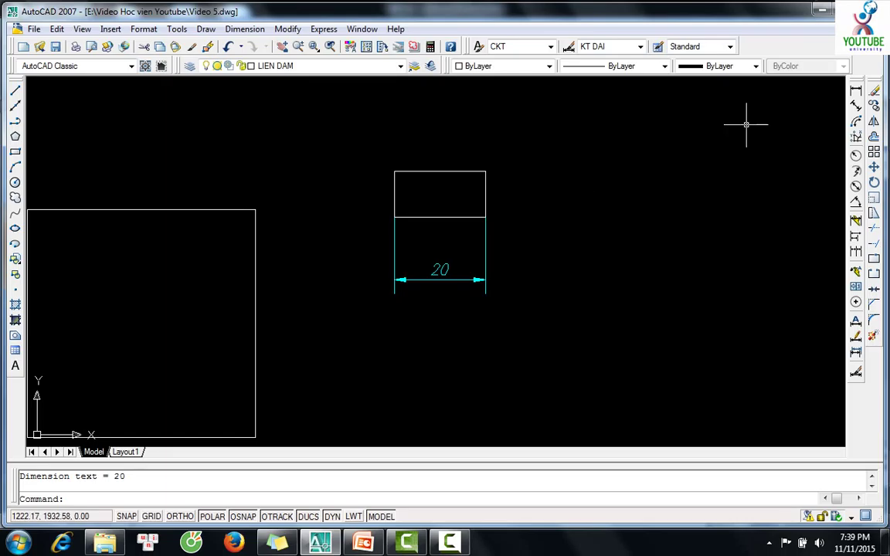
{"action": "left_click", "coordinate": [856, 92]}
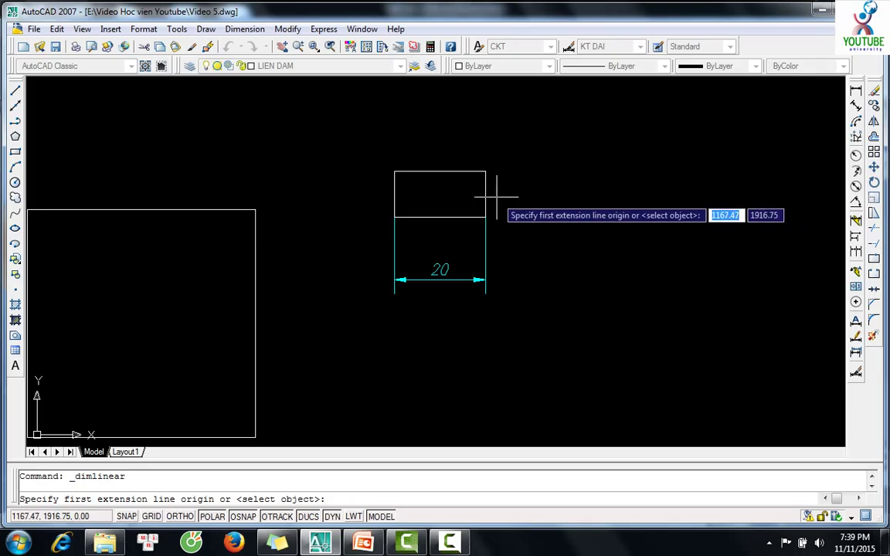
{"action": "key", "text": "Return"}
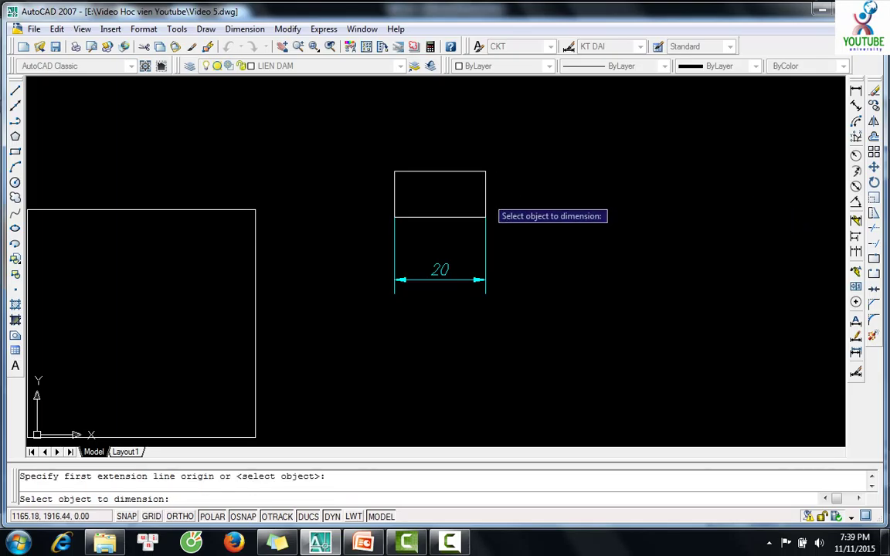
{"action": "left_click", "coordinate": [486, 194]}
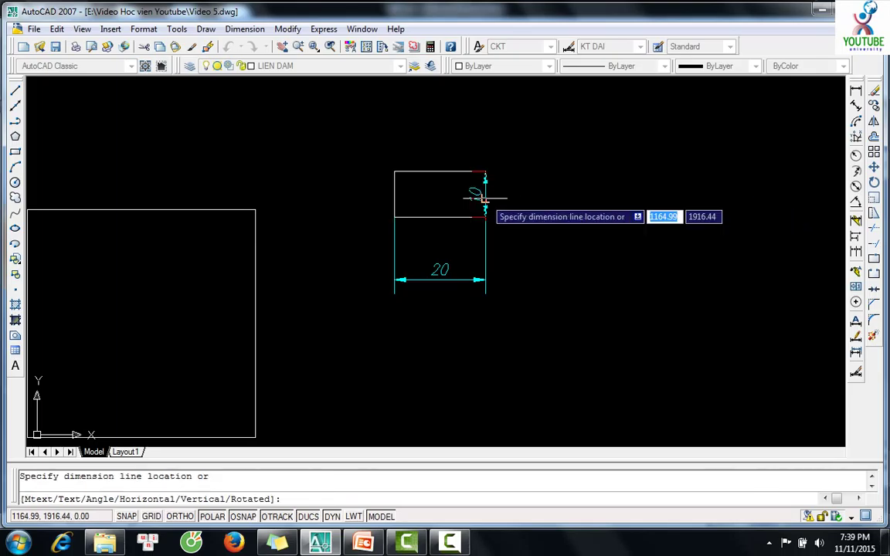
{"action": "left_click", "coordinate": [534, 198]}
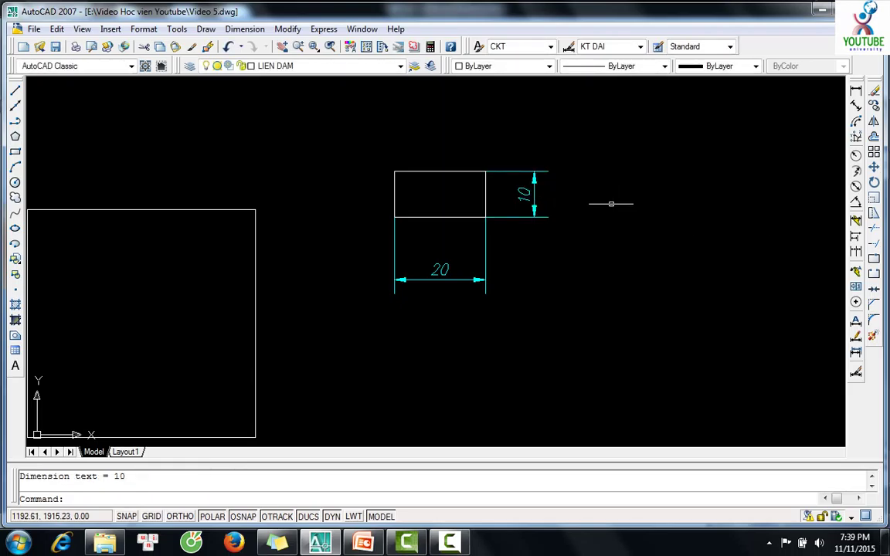
{"action": "scroll", "coordinate": [391, 138], "scroll_direction": "down", "scroll_amount": 4}
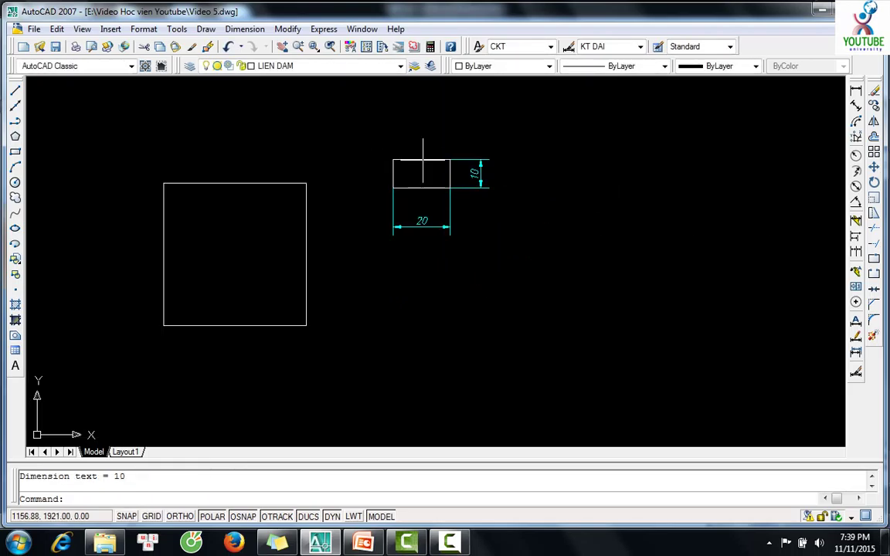
{"action": "scroll", "coordinate": [610, 293], "scroll_direction": "up", "scroll_amount": 3}
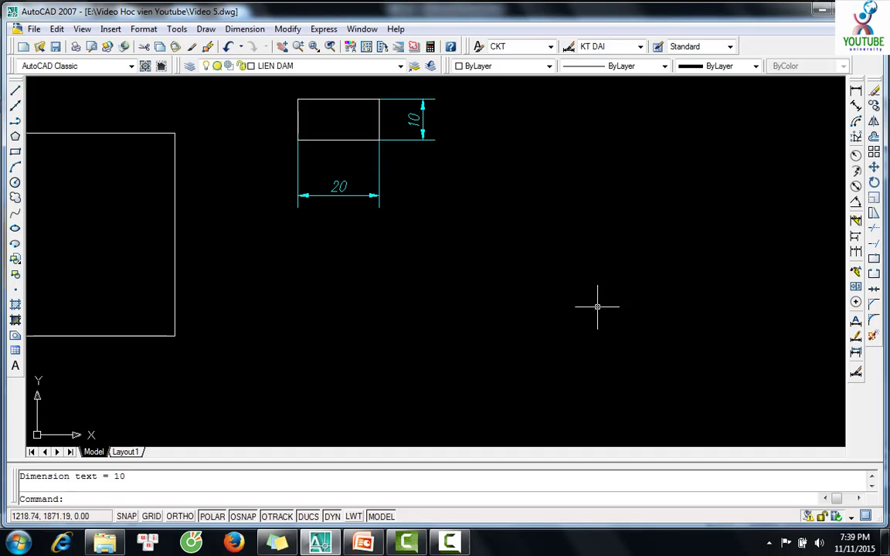
Cancel the extra dimension and start a new rectangle
{"action": "key", "text": "Return"}
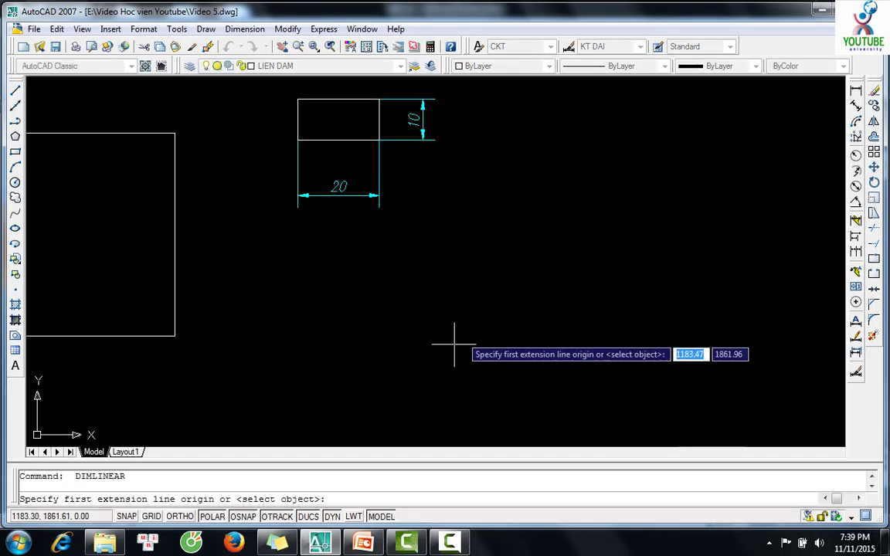
{"action": "key", "text": "Escape"}
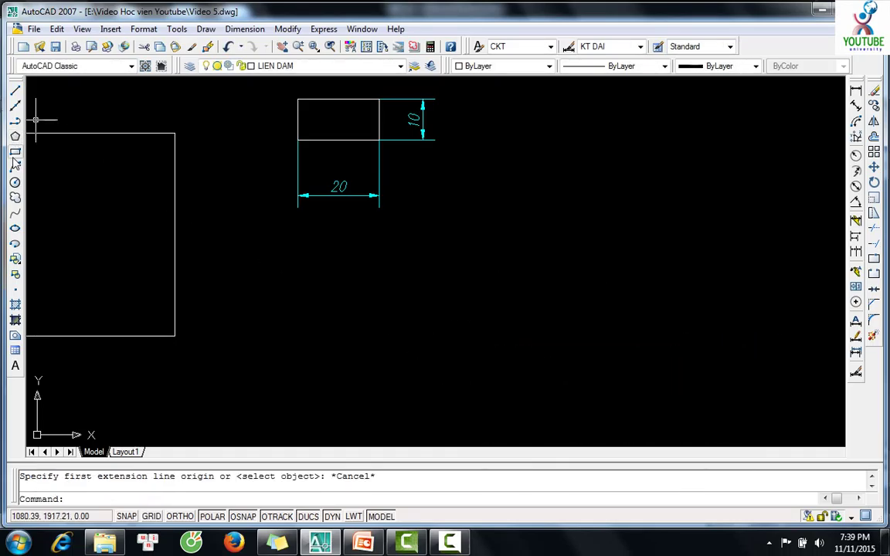
{"action": "left_click", "coordinate": [15, 152]}
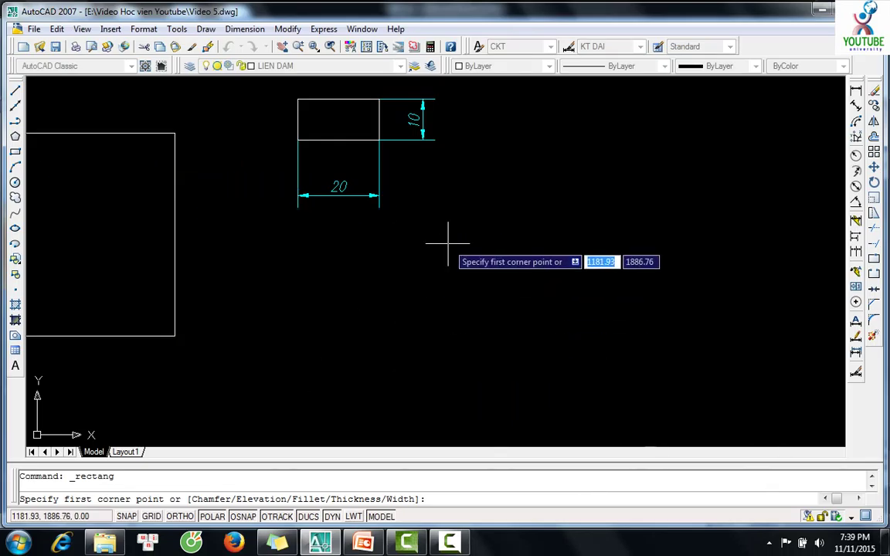
Draw a 20 by 10 rectangle via the Dimensions option, below-right of the first
{"action": "left_click", "coordinate": [447, 244]}
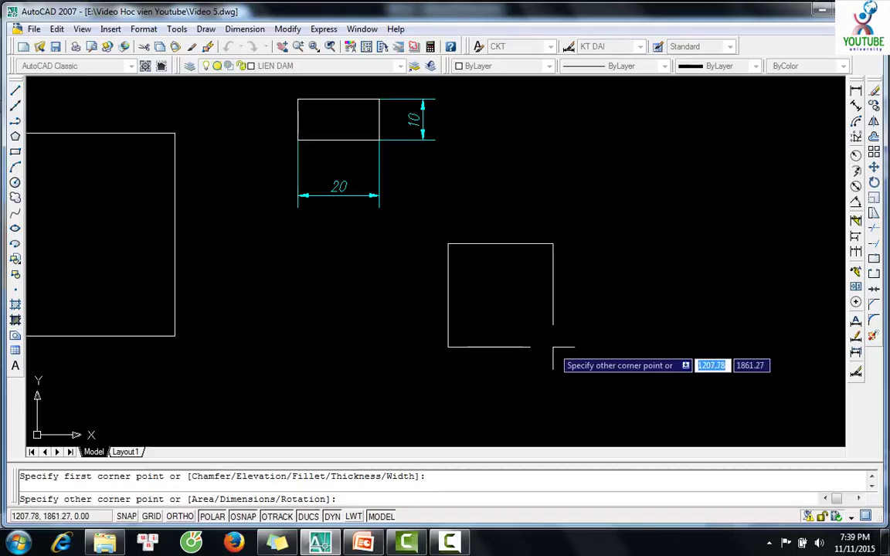
{"action": "type", "text": "d"}
{"action": "key", "text": "Return"}
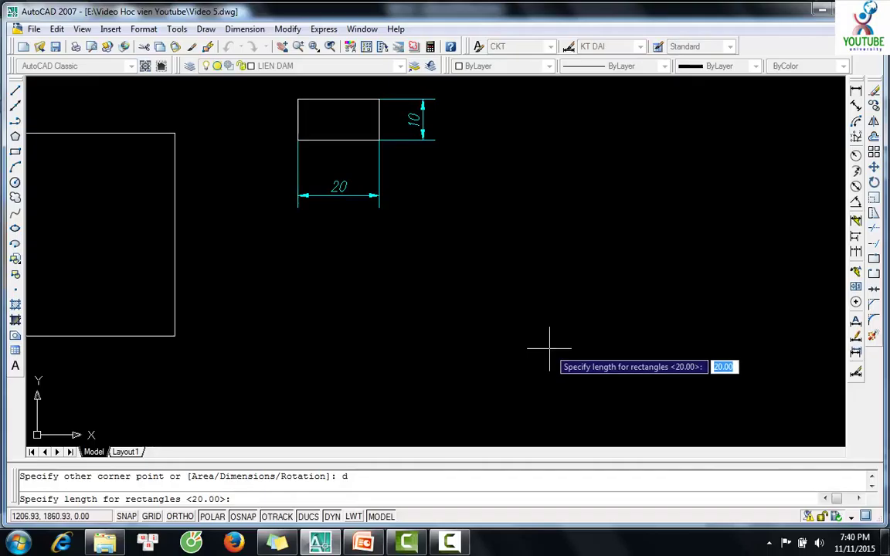
{"action": "type", "text": "20"}
{"action": "key", "text": "Return"}
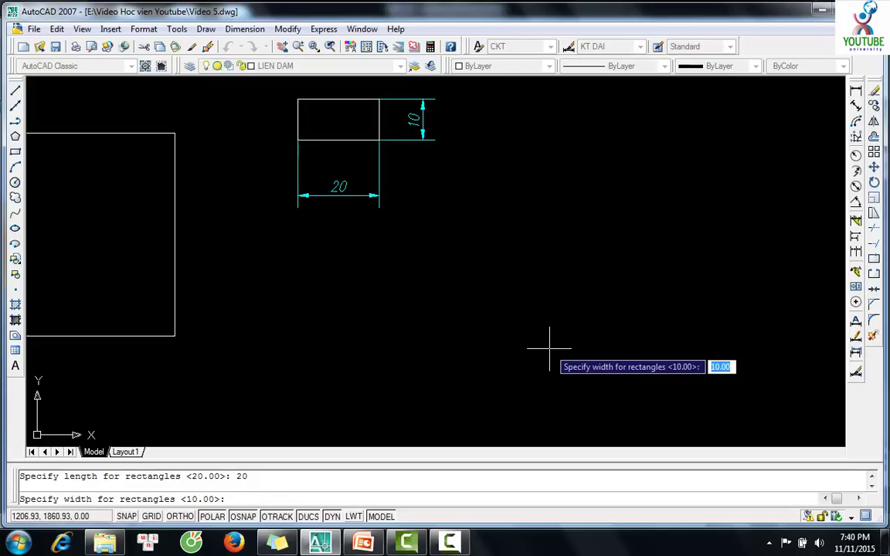
{"action": "key", "text": "Return"}
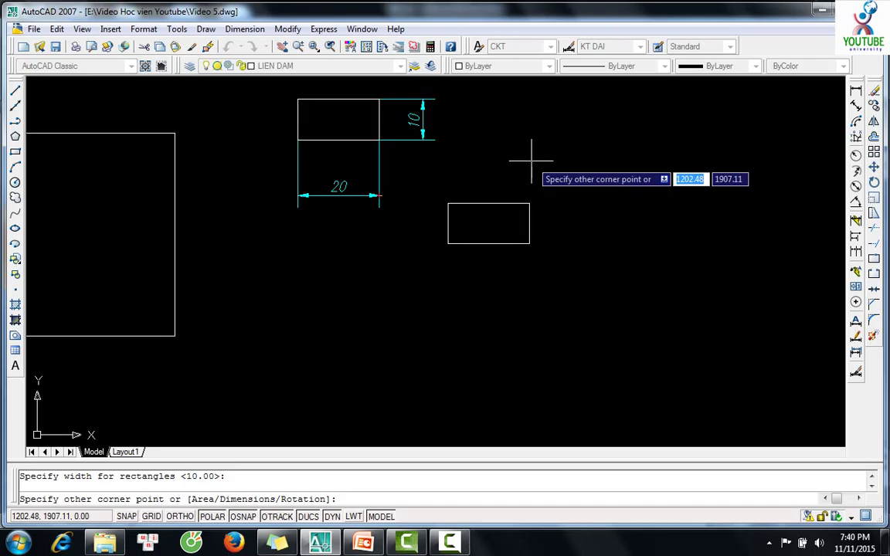
{"action": "left_click", "coordinate": [531, 161]}
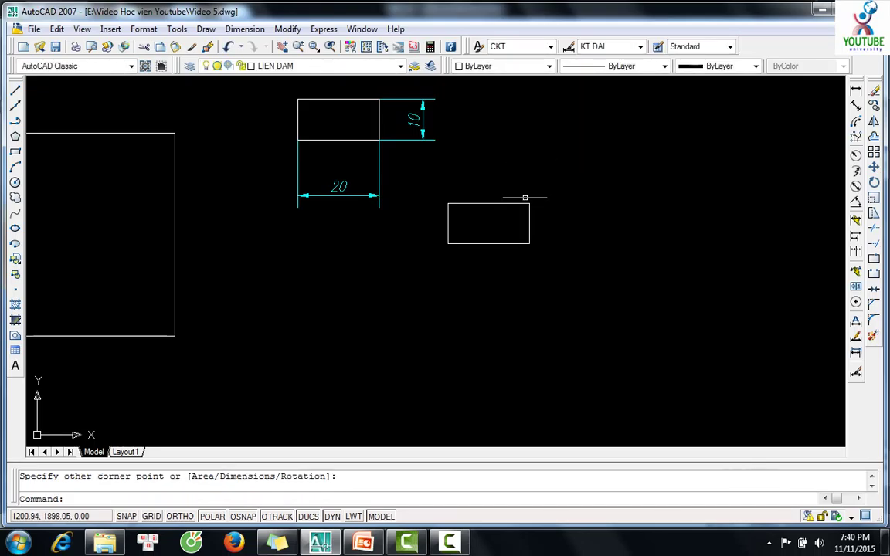
Add a horizontal 20 dimension below the lower rectangle and a vertical 10 on its right
{"action": "scroll", "coordinate": [524, 202], "scroll_direction": "up", "scroll_amount": 2}
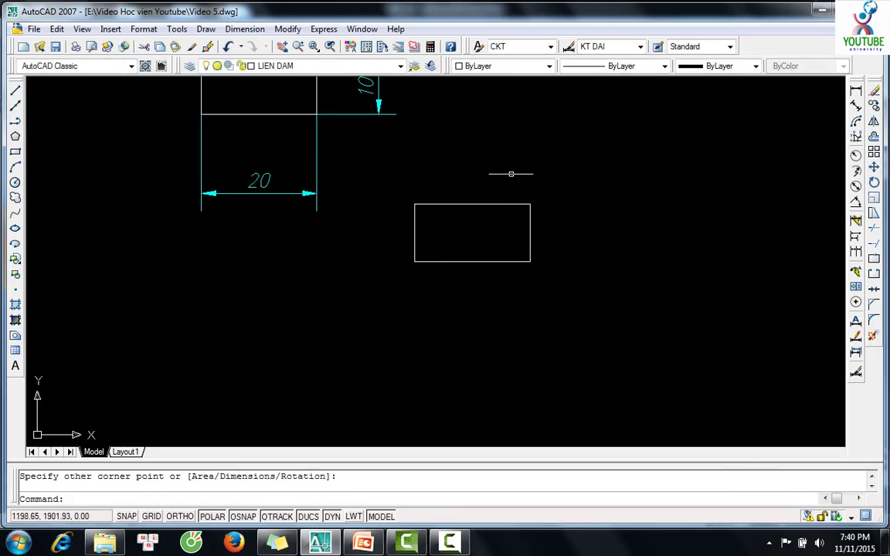
{"action": "left_click", "coordinate": [855, 91]}
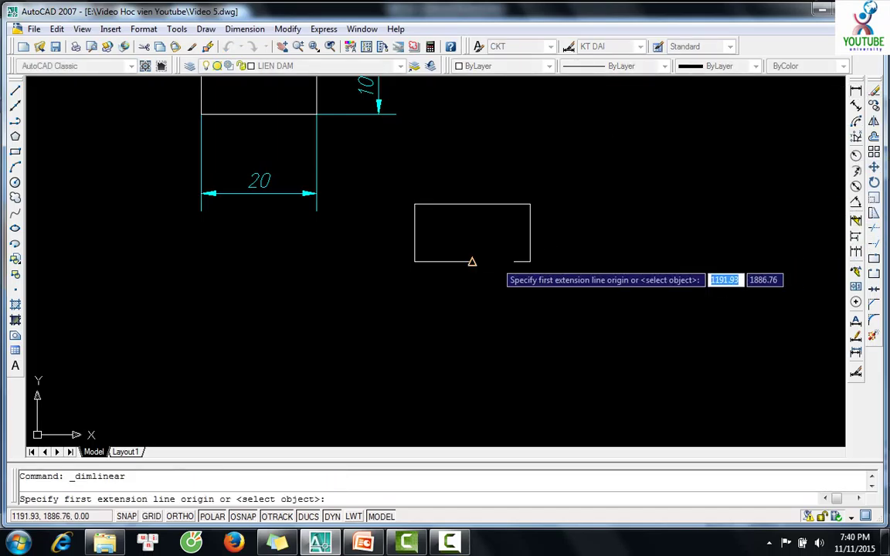
{"action": "key", "text": "Return"}
{"action": "left_click", "coordinate": [487, 260]}
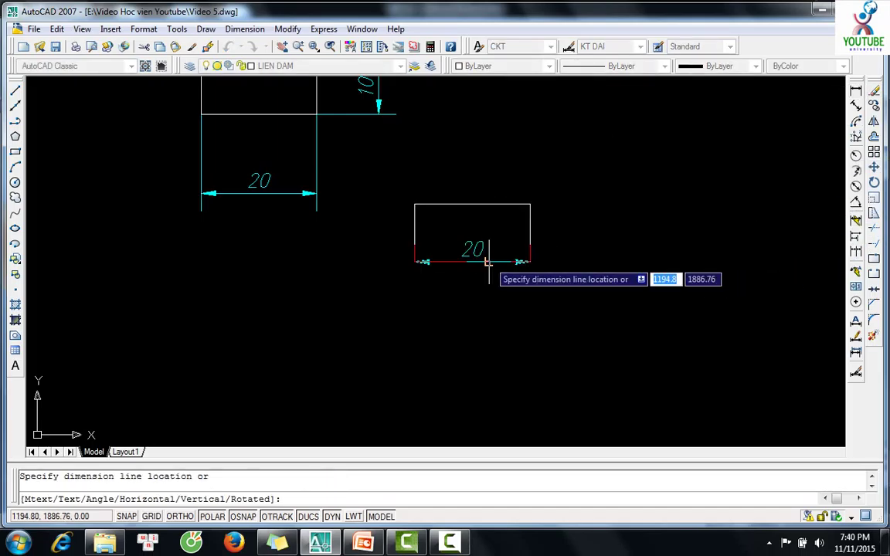
{"action": "left_click", "coordinate": [487, 303]}
{"action": "key", "text": "Return"}
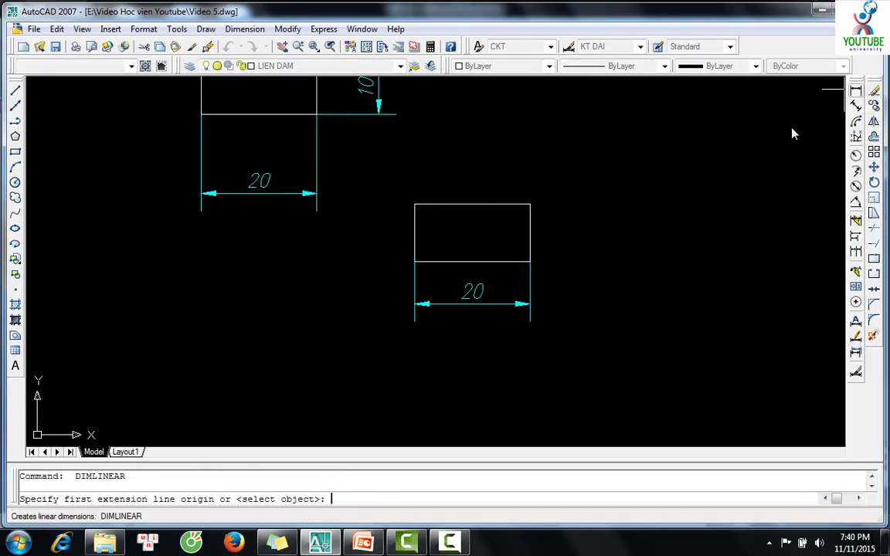
{"action": "key", "text": "Return"}
{"action": "left_click", "coordinate": [530, 232]}
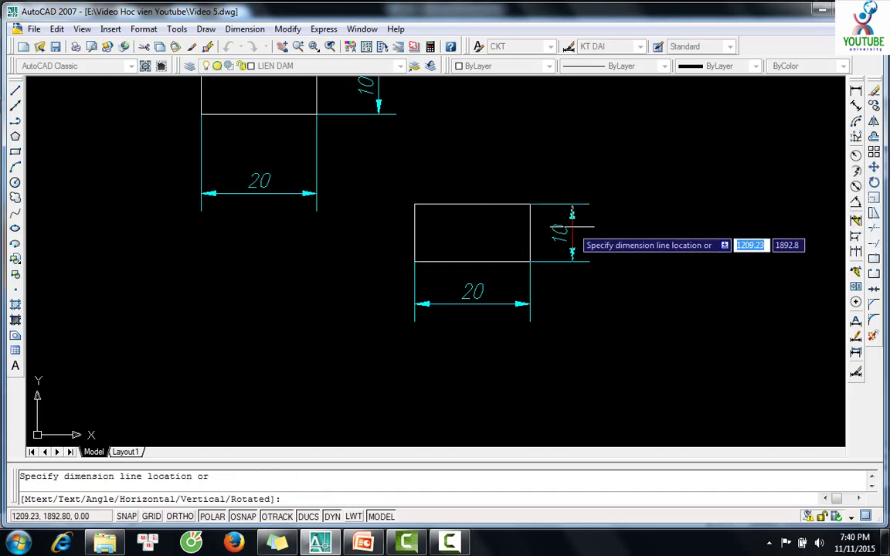
{"action": "left_click", "coordinate": [571, 232]}
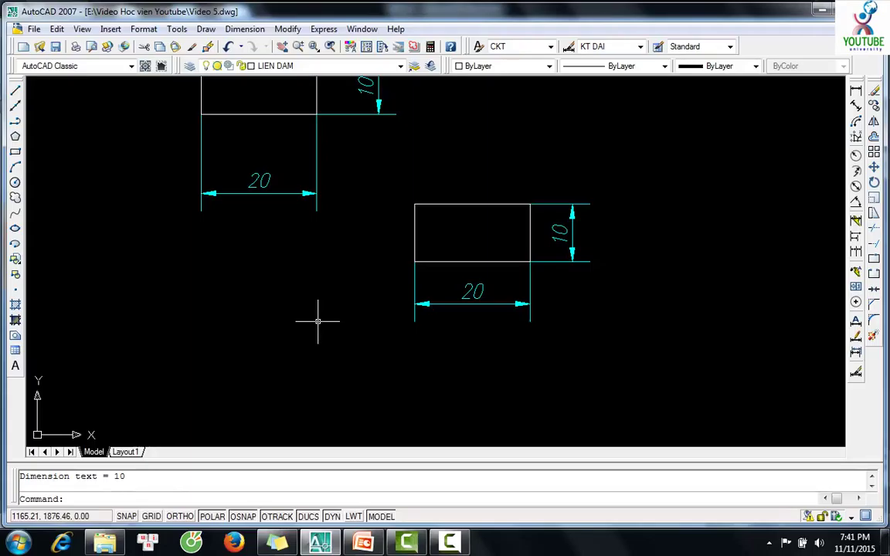
{"action": "left_click", "coordinate": [15, 152]}
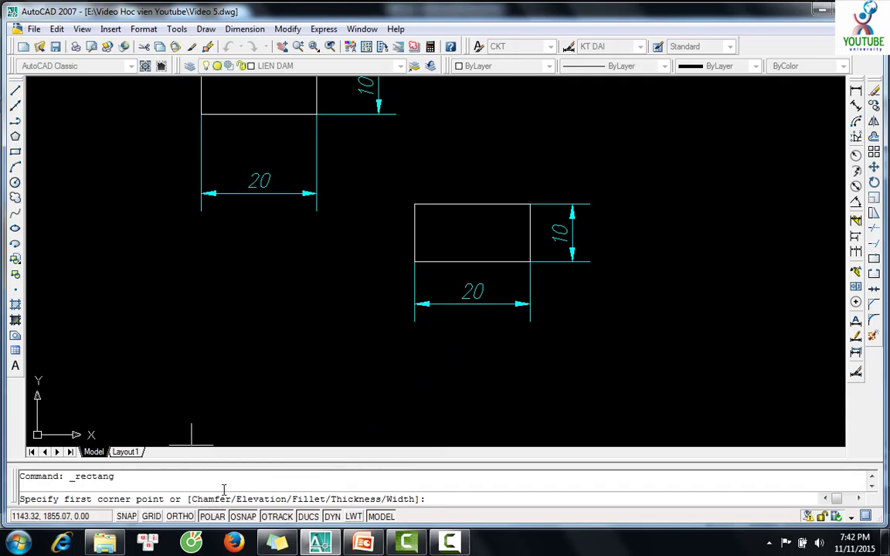
Set the rectangle's chamfer distances to 3 and 6
{"action": "type", "text": "c"}
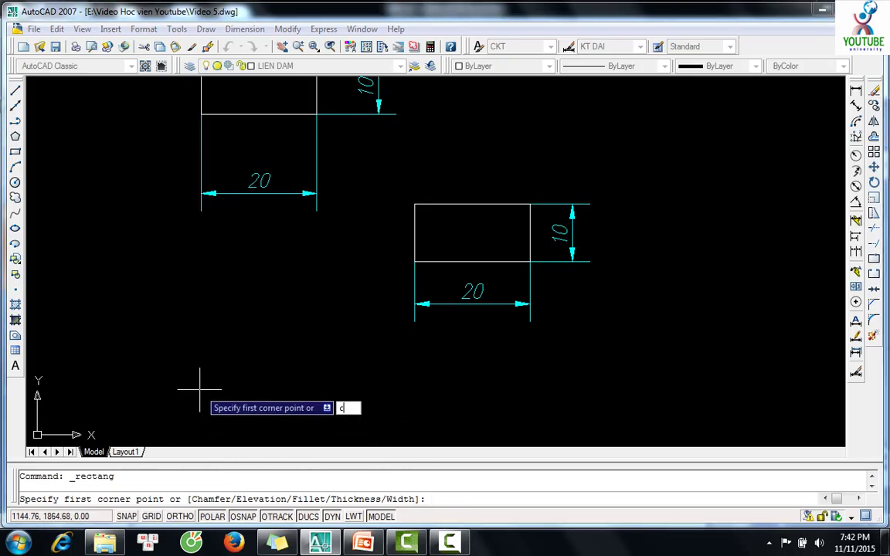
{"action": "key", "text": "Return"}
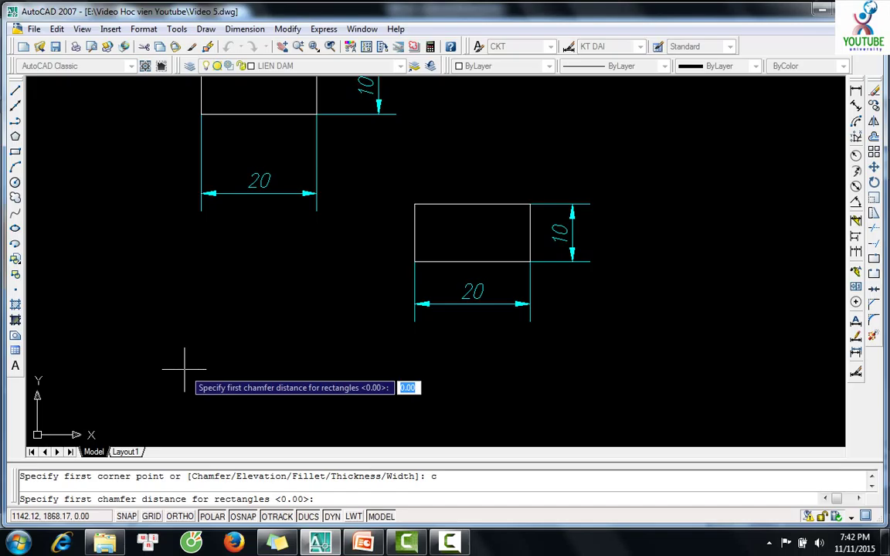
{"action": "type", "text": "3"}
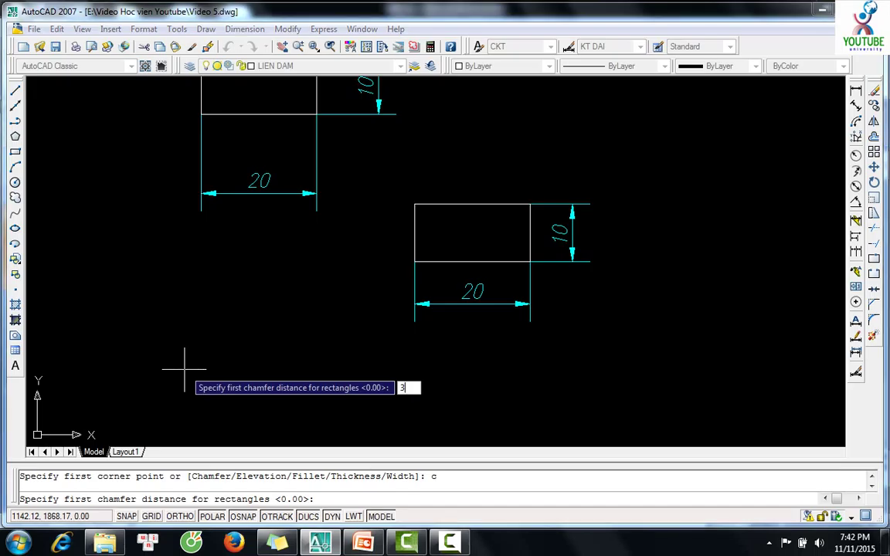
{"action": "key", "text": "Return"}
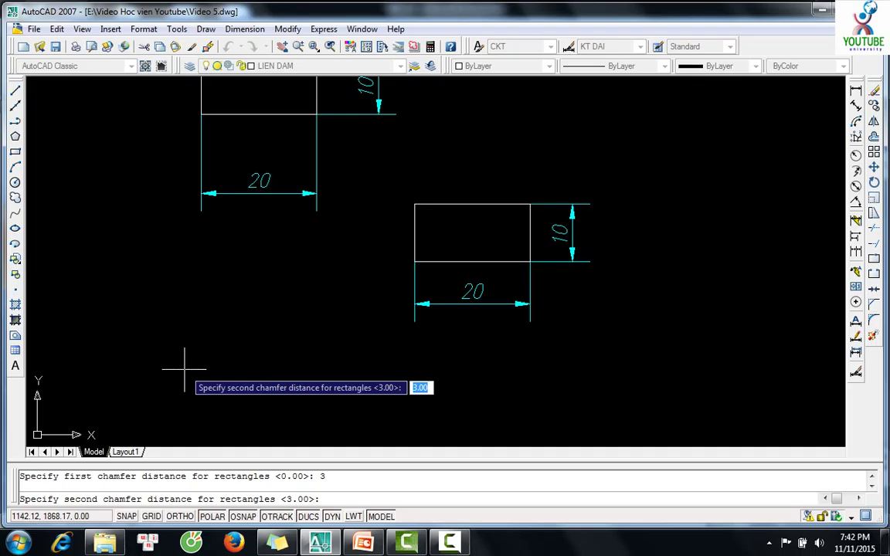
{"action": "type", "text": "6"}
{"action": "key", "text": "Return"}
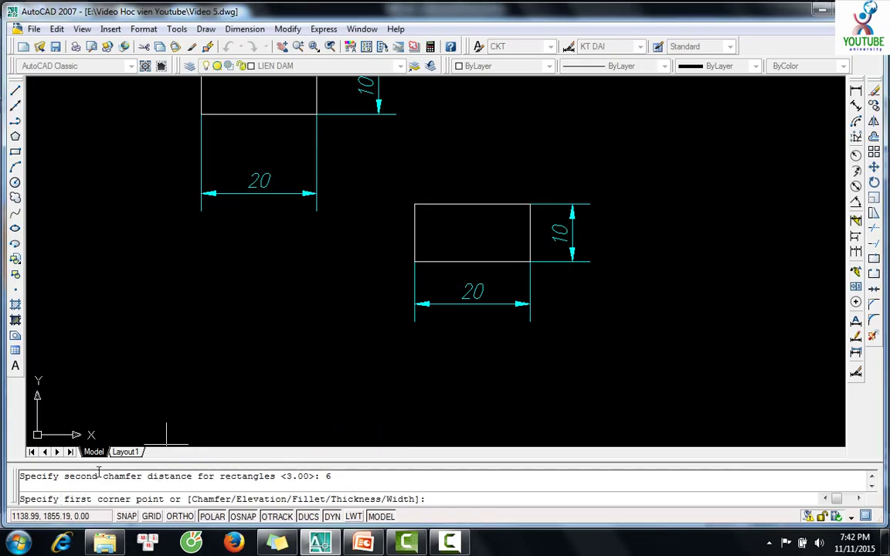
Draw the chamfered rectangle below the dimensioned rectangles by picking two opposite corners
{"action": "left_click", "coordinate": [152, 269]}
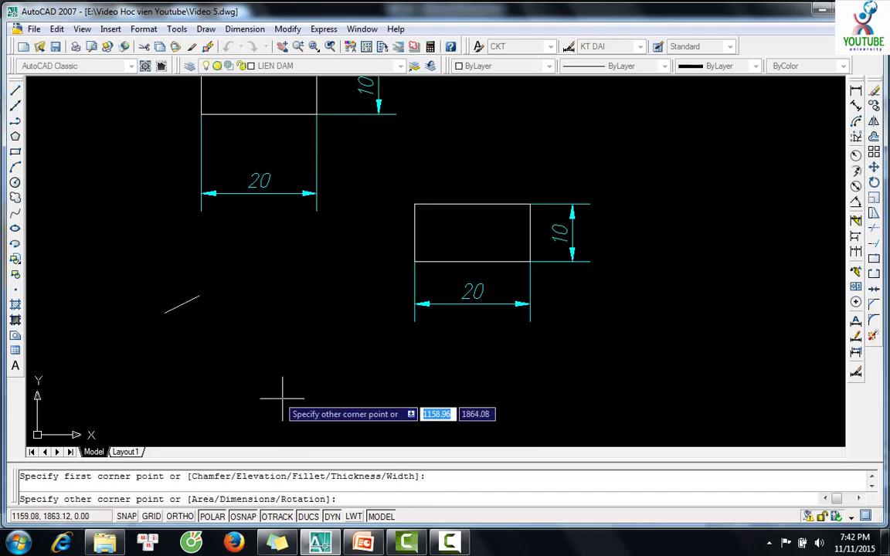
{"action": "scroll", "coordinate": [298, 417], "scroll_direction": "down", "scroll_amount": 2}
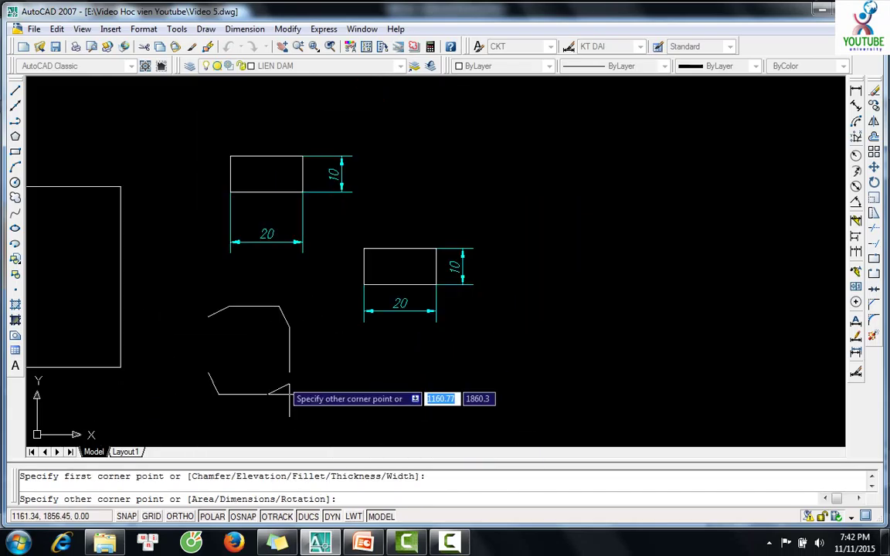
{"action": "left_click", "coordinate": [322, 432]}
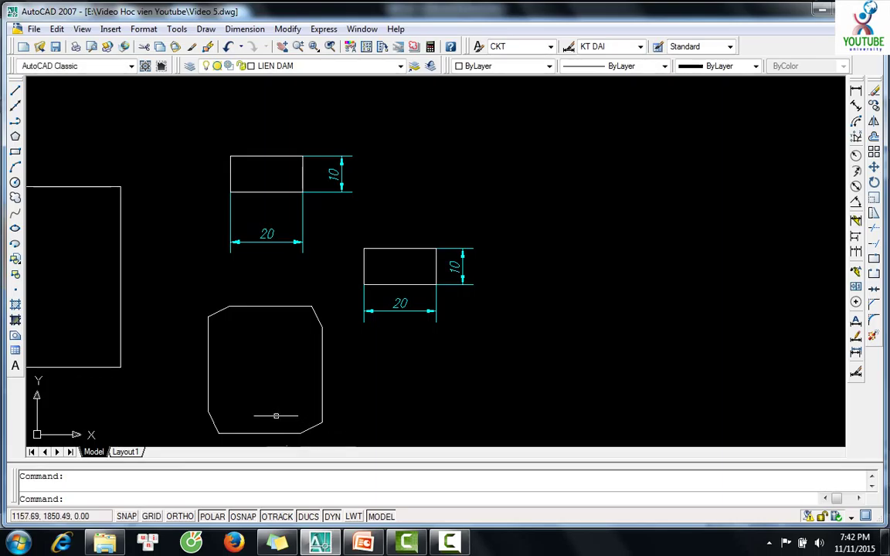
{"action": "scroll", "coordinate": [263, 324], "scroll_direction": "down", "scroll_amount": 2}
{"action": "scroll", "coordinate": [256, 362], "scroll_direction": "up", "scroll_amount": 2}
{"action": "scroll", "coordinate": [256, 360], "scroll_direction": "up", "scroll_amount": 2}
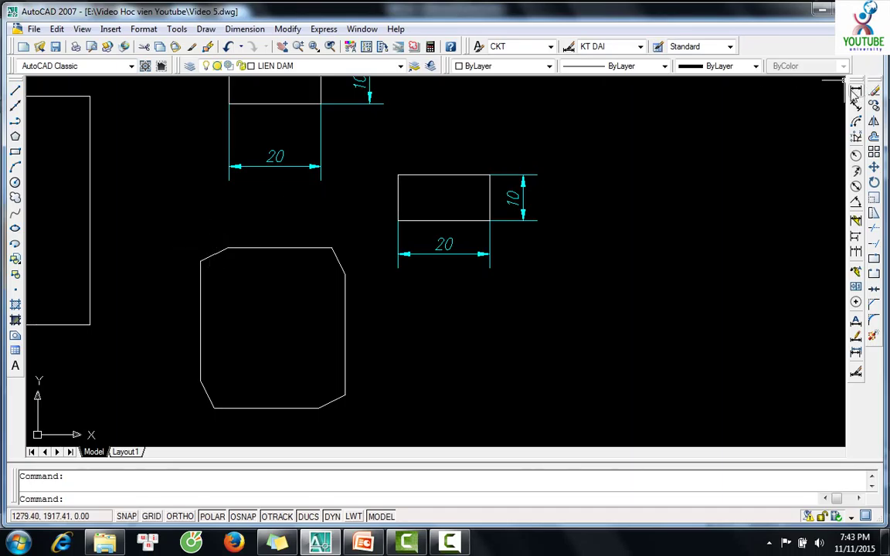
Dimension the left top chamfer with its 3 and 6 legs
{"action": "left_click", "coordinate": [856, 90]}
{"action": "left_click", "coordinate": [203, 256]}
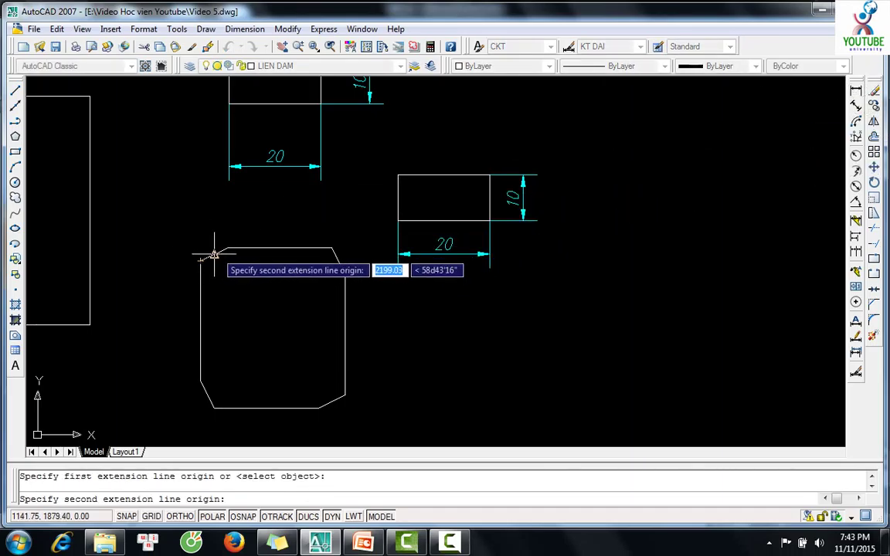
{"action": "left_click", "coordinate": [223, 247]}
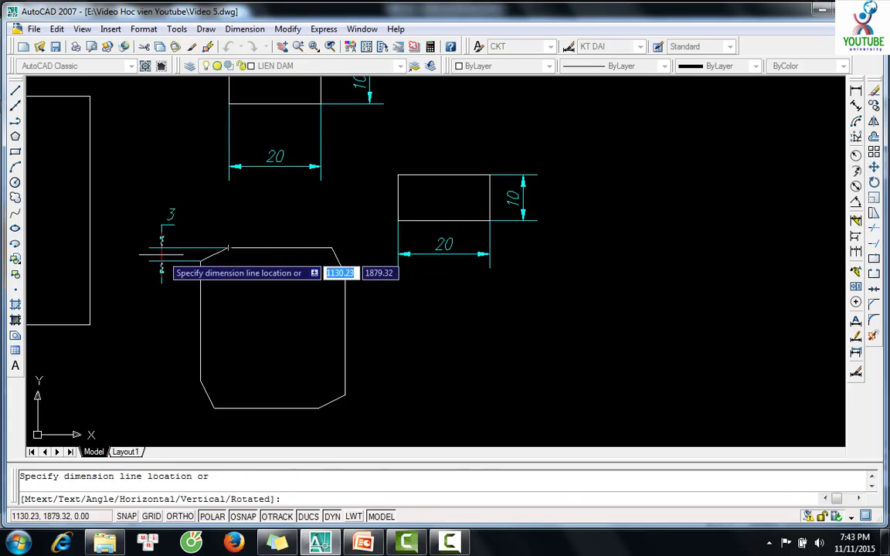
{"action": "left_click", "coordinate": [158, 228]}
{"action": "key", "text": "Return"}
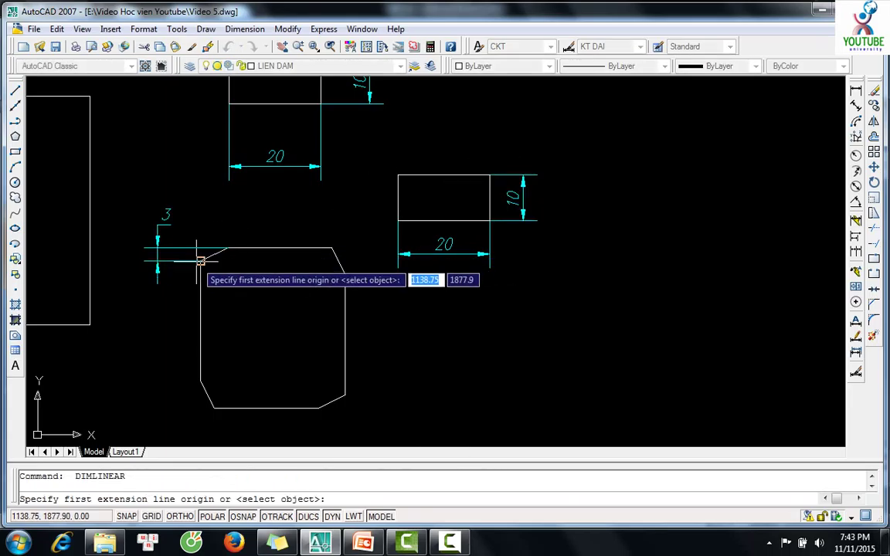
{"action": "left_click", "coordinate": [200, 260]}
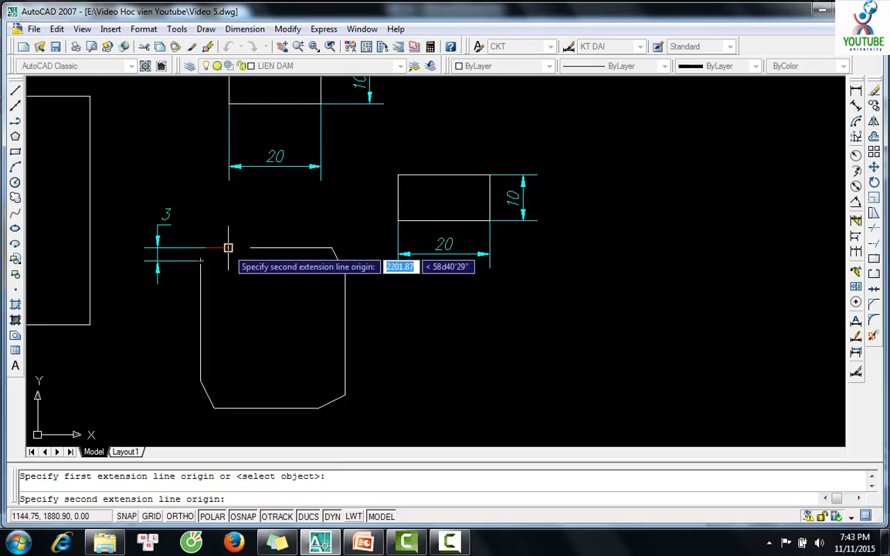
{"action": "left_click", "coordinate": [225, 248]}
{"action": "left_click", "coordinate": [217, 212]}
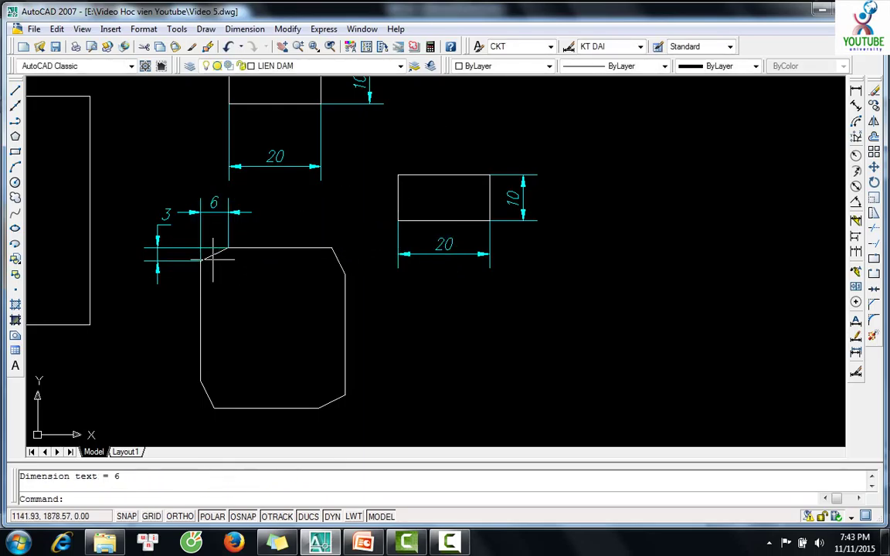
Dimension the right top chamfer with a 3 above and a vertical 6 beside it
{"action": "key", "text": "Return"}
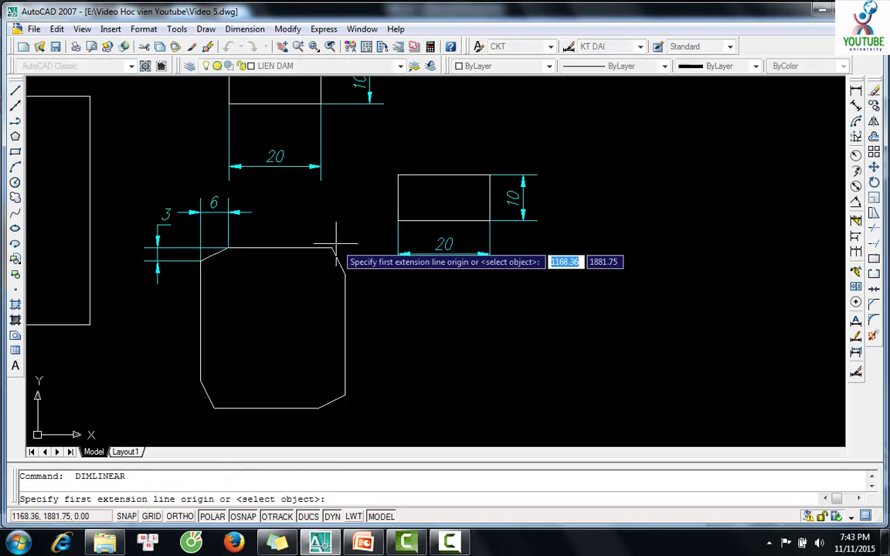
{"action": "left_click", "coordinate": [331, 248]}
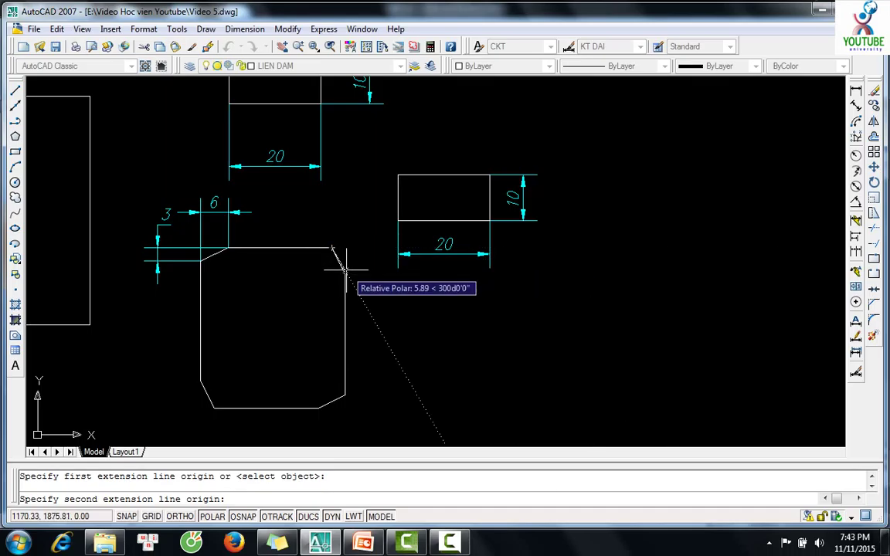
{"action": "left_click", "coordinate": [344, 274]}
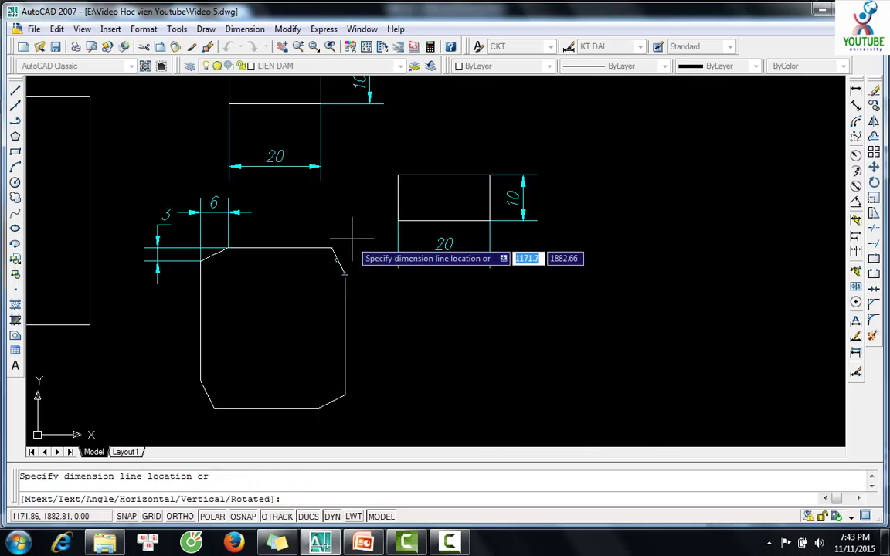
{"action": "left_click", "coordinate": [344, 204]}
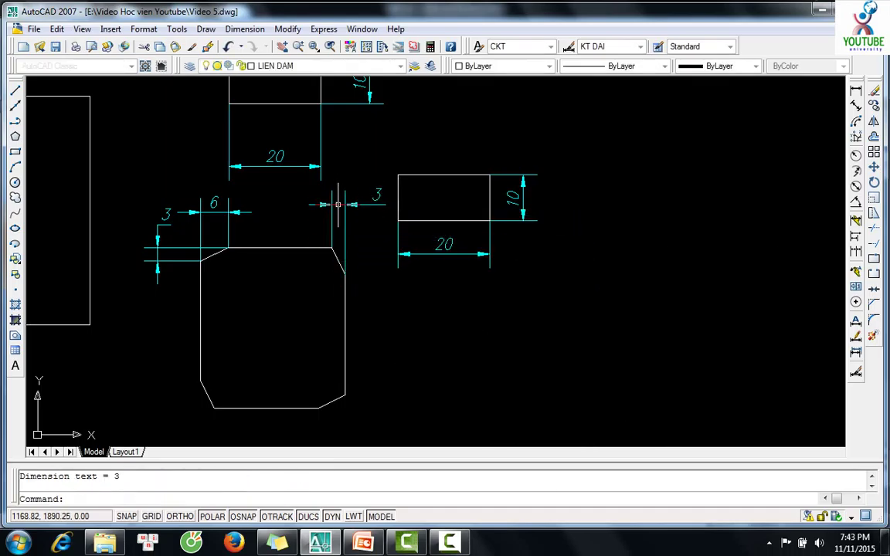
{"action": "key", "text": "Return"}
{"action": "left_click", "coordinate": [332, 248]}
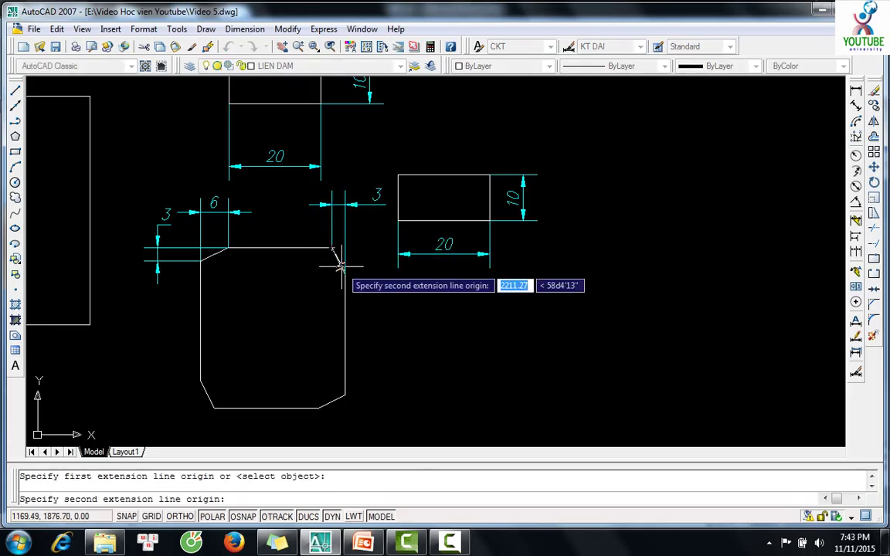
{"action": "left_click", "coordinate": [344, 275]}
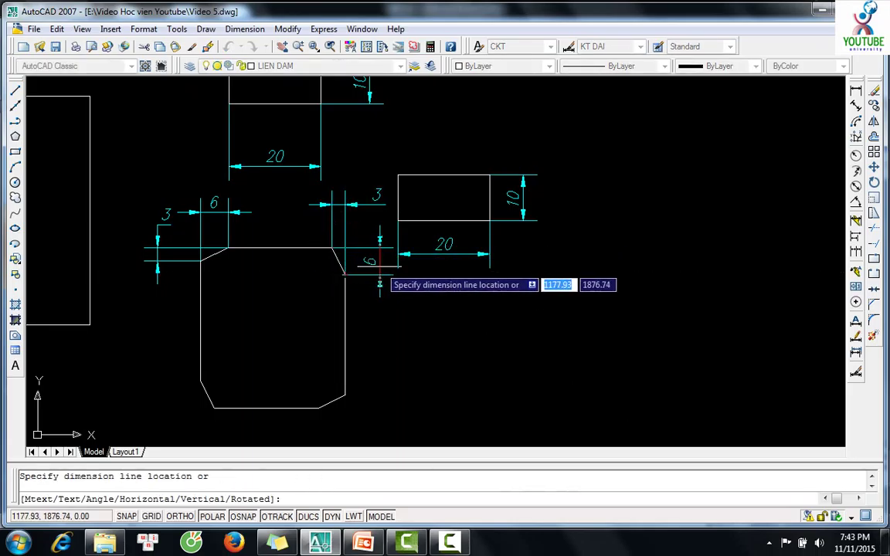
{"action": "left_click", "coordinate": [379, 280]}
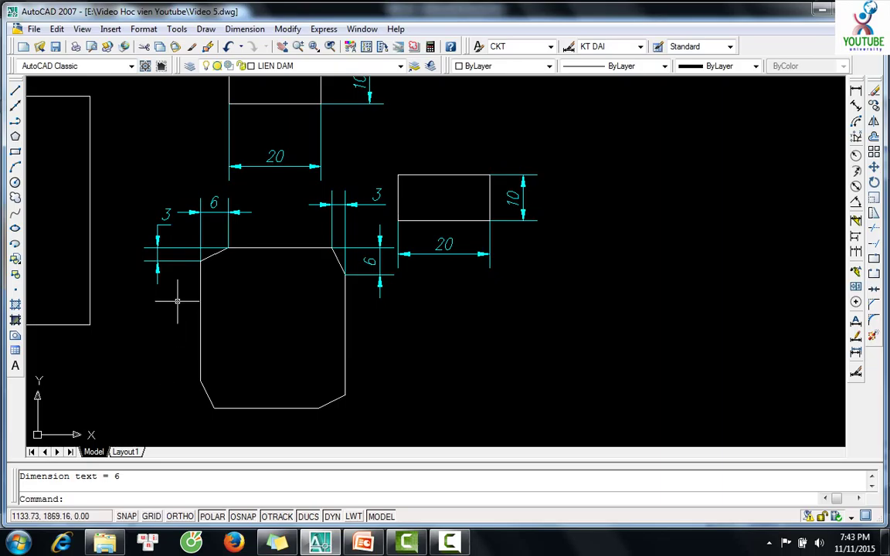
{"action": "scroll", "coordinate": [178, 188], "scroll_direction": "down", "scroll_amount": 2}
{"action": "scroll", "coordinate": [472, 382], "scroll_direction": "up", "scroll_amount": 2}
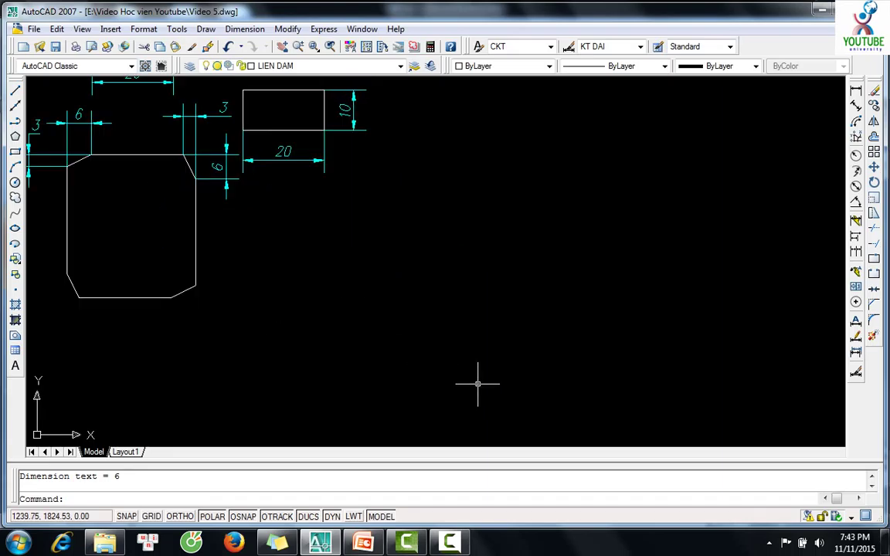
{"action": "left_click", "coordinate": [15, 151]}
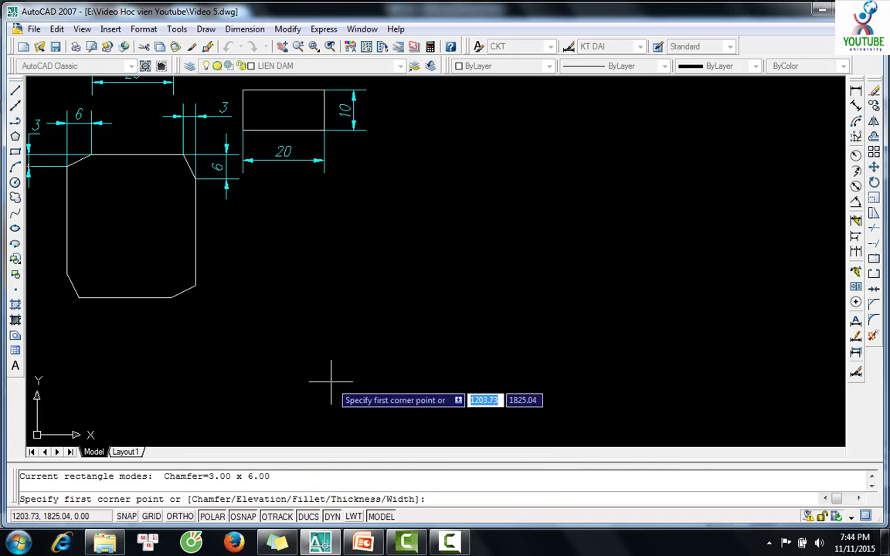
Draw a rectangle with corners filleted at radius 5, right of the chamfered shape
{"action": "type", "text": "f"}
{"action": "key", "text": "Return"}
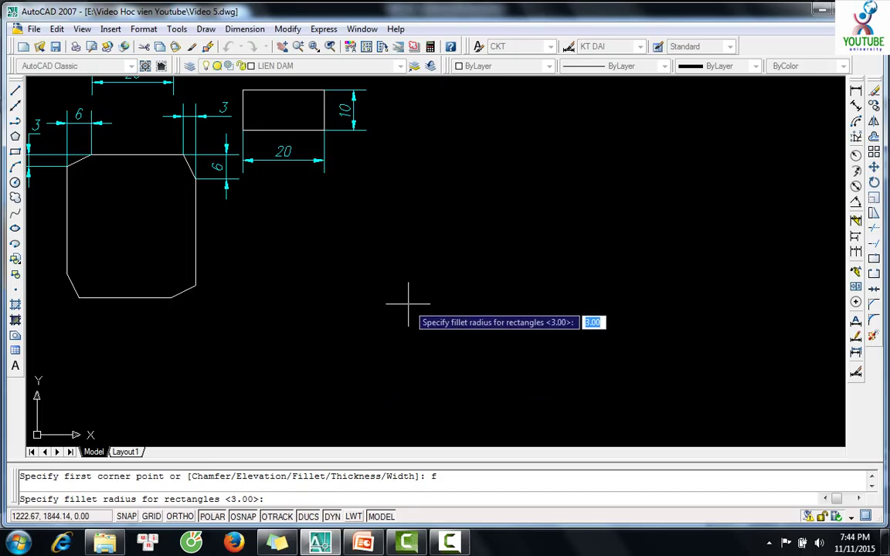
{"action": "type", "text": "5"}
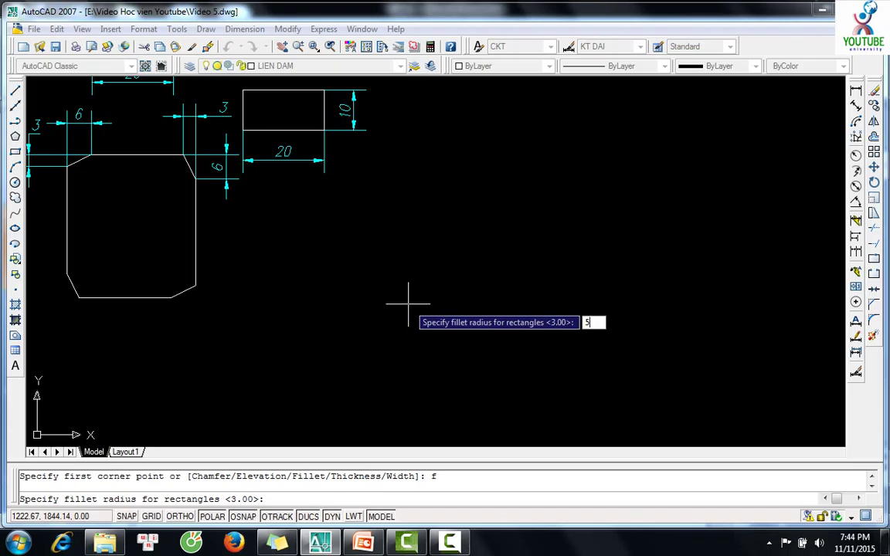
{"action": "key", "text": "Return"}
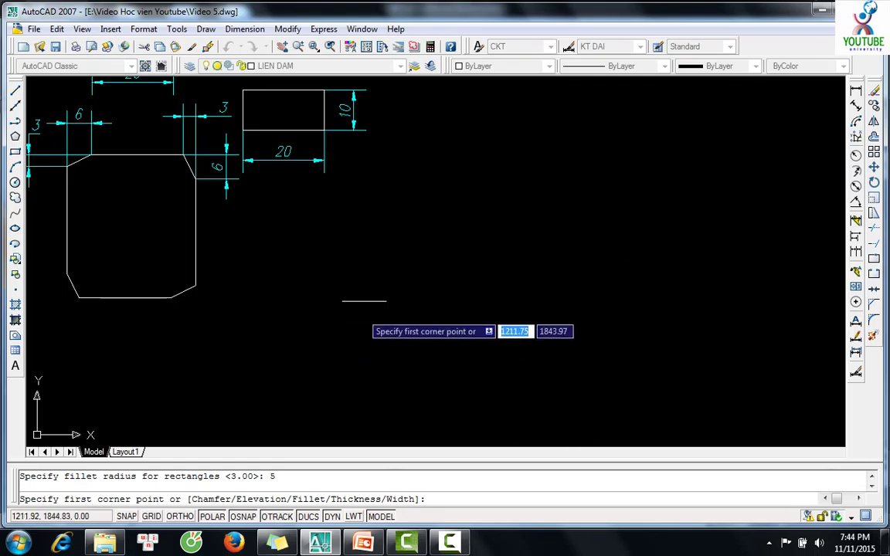
{"action": "left_click", "coordinate": [384, 237]}
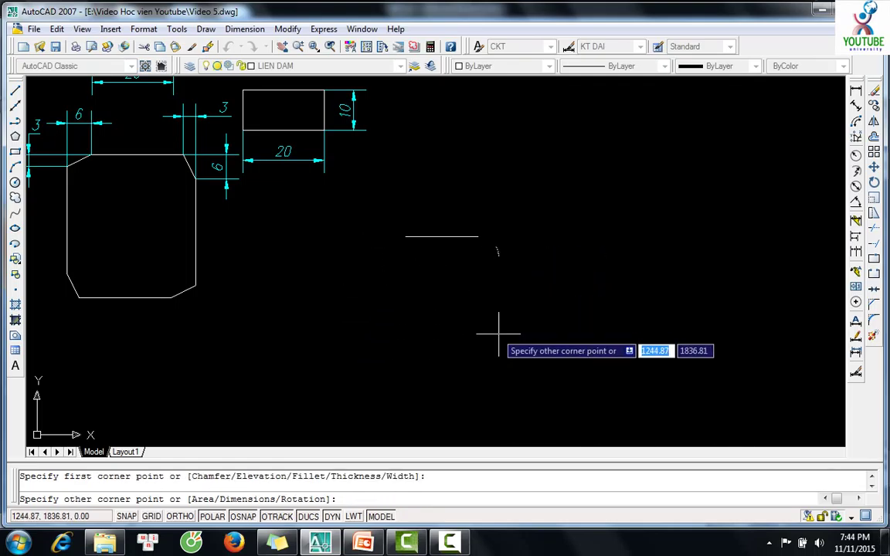
{"action": "left_click", "coordinate": [538, 384]}
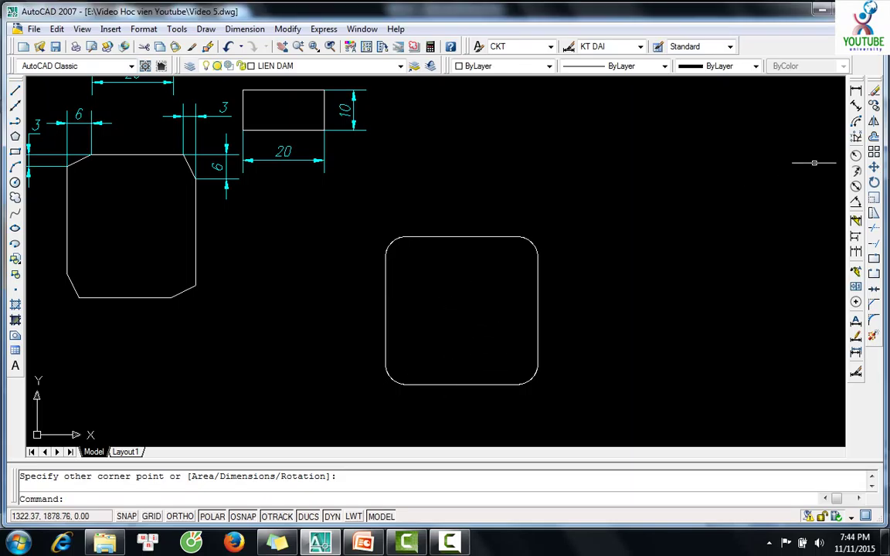
Add an R5 radius dimension to the rounded rectangle's top-right corner arc
{"action": "left_click", "coordinate": [856, 155]}
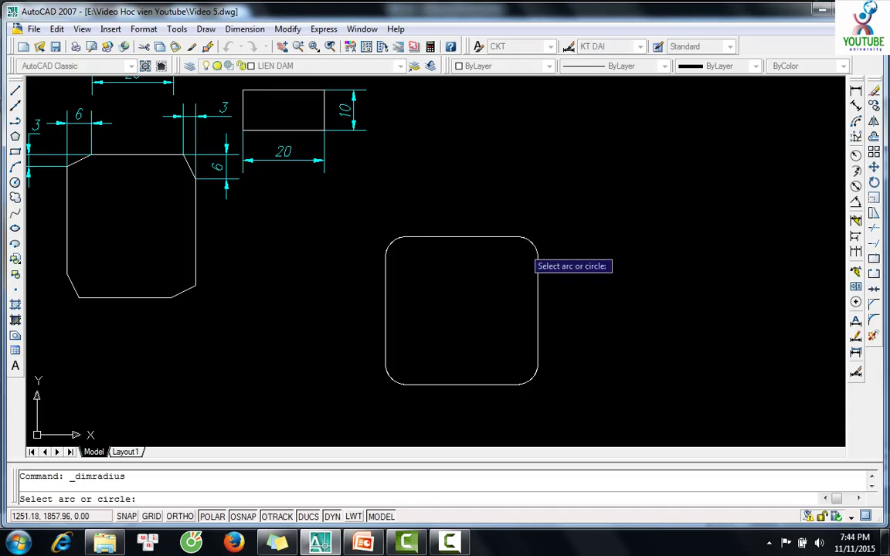
{"action": "left_click", "coordinate": [532, 245]}
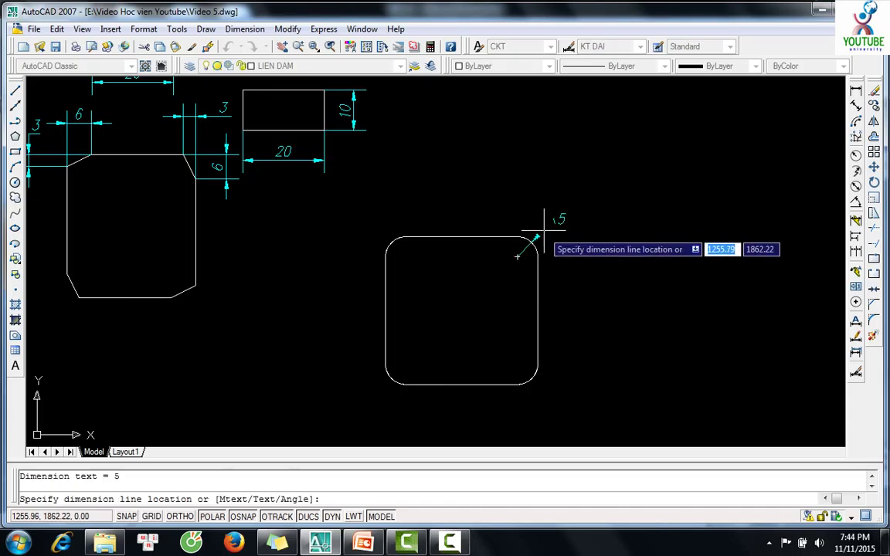
{"action": "left_click", "coordinate": [544, 231]}
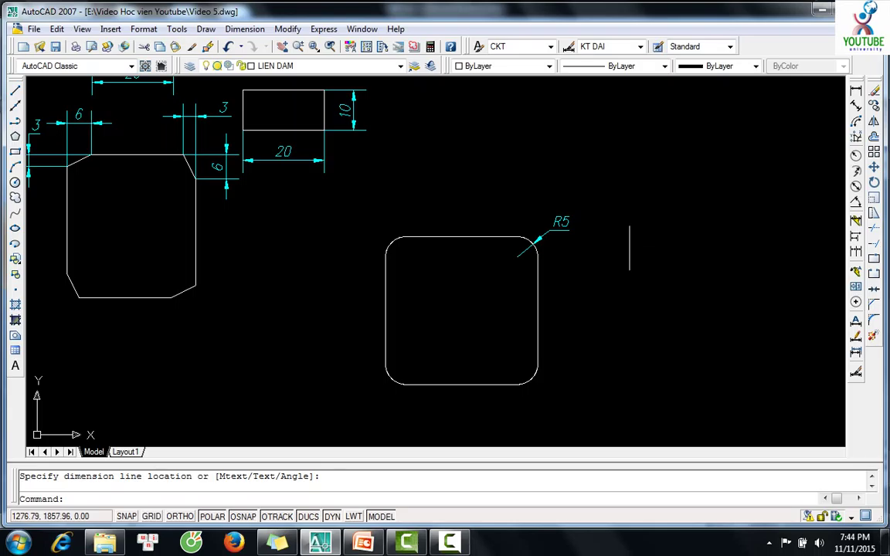
{"action": "left_click", "coordinate": [15, 151]}
{"action": "type", "text": "w"}
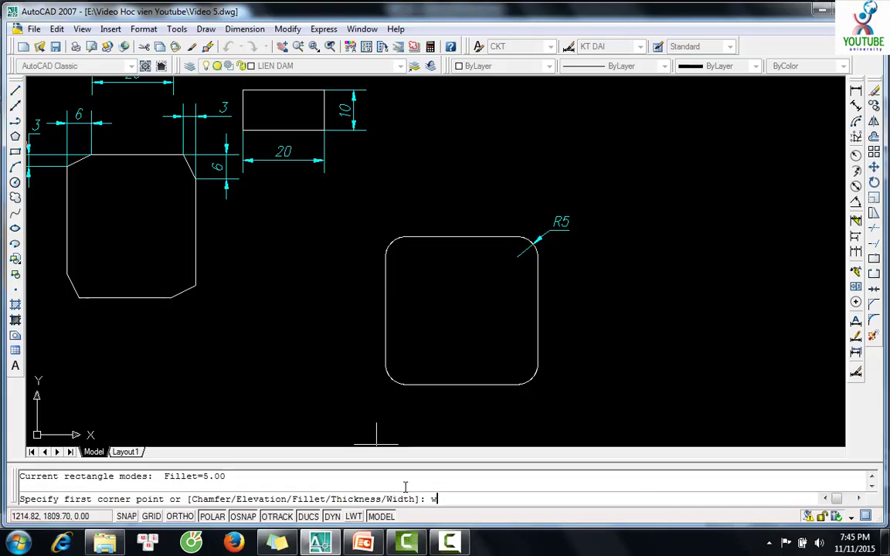
Draw a rectangle with line width 5 at the right side of the drawing
{"action": "key", "text": "Return"}
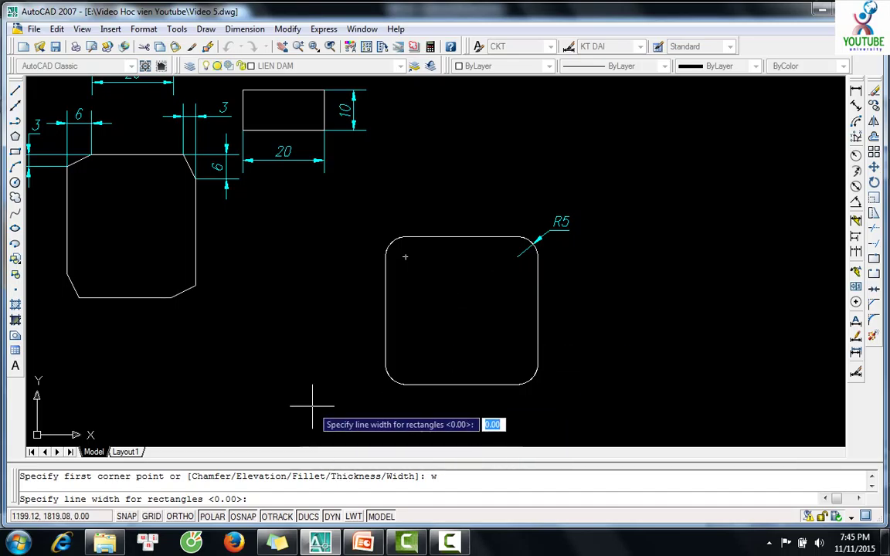
{"action": "type", "text": "5"}
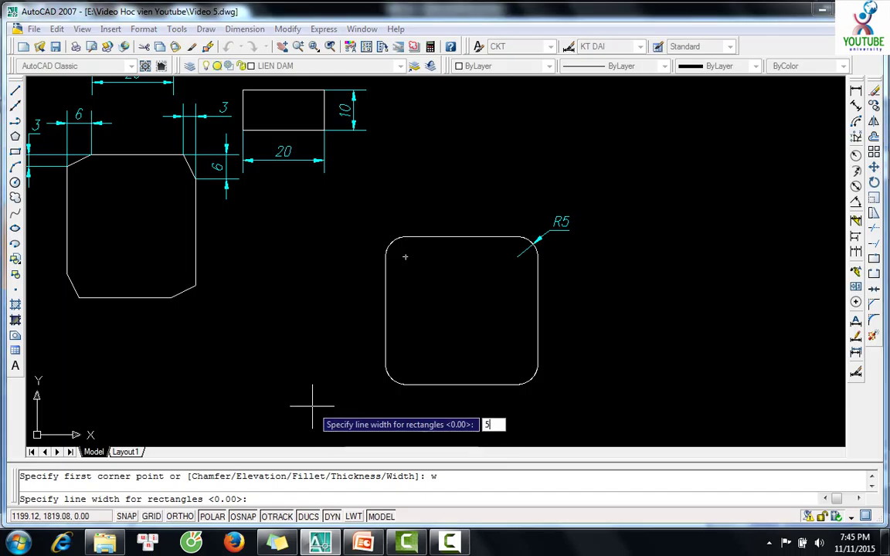
{"action": "key", "text": "Return"}
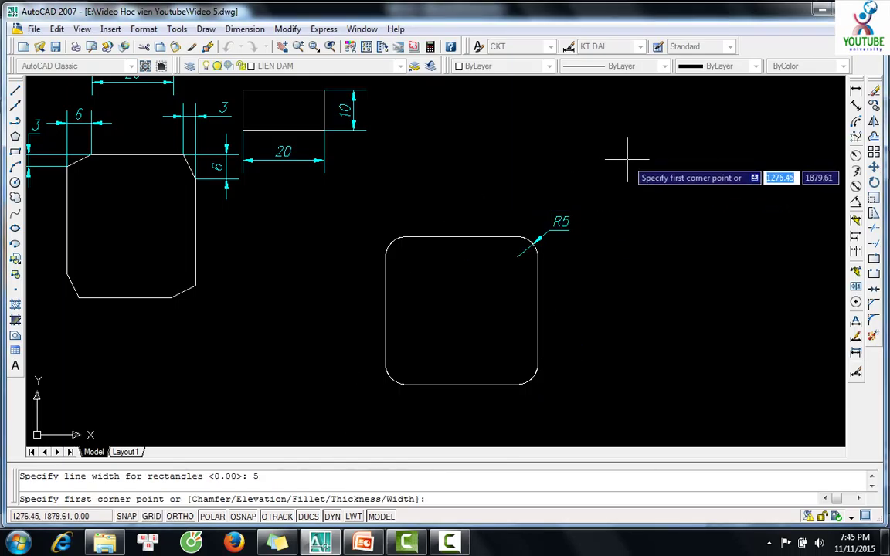
{"action": "left_click", "coordinate": [645, 219]}
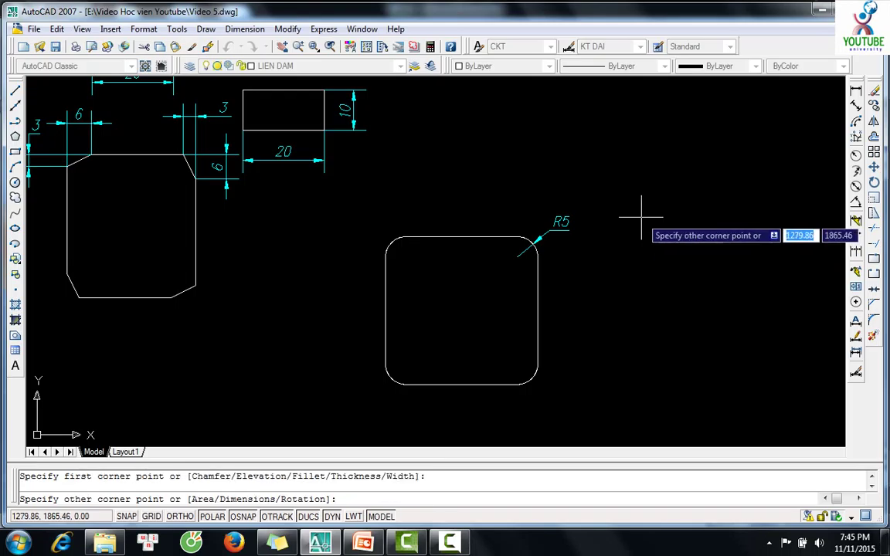
{"action": "left_click", "coordinate": [773, 328]}
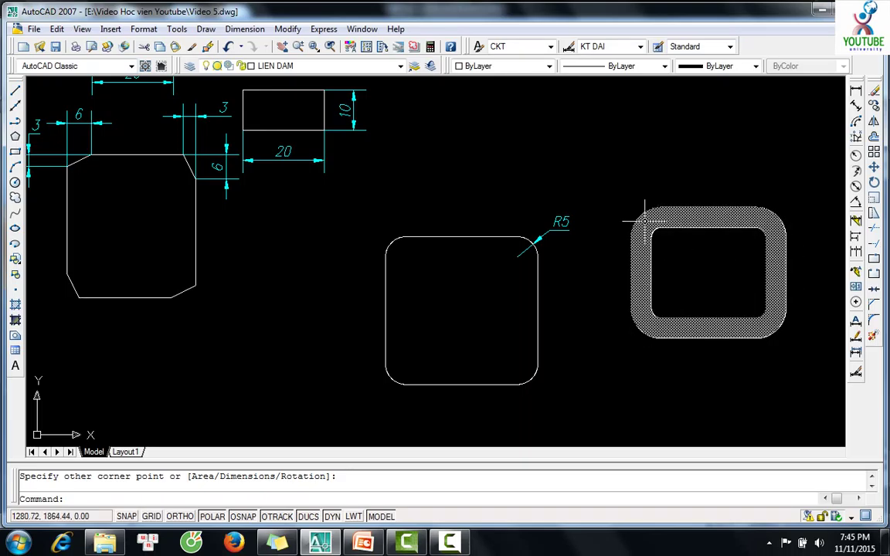
{"action": "key", "text": "Return"}
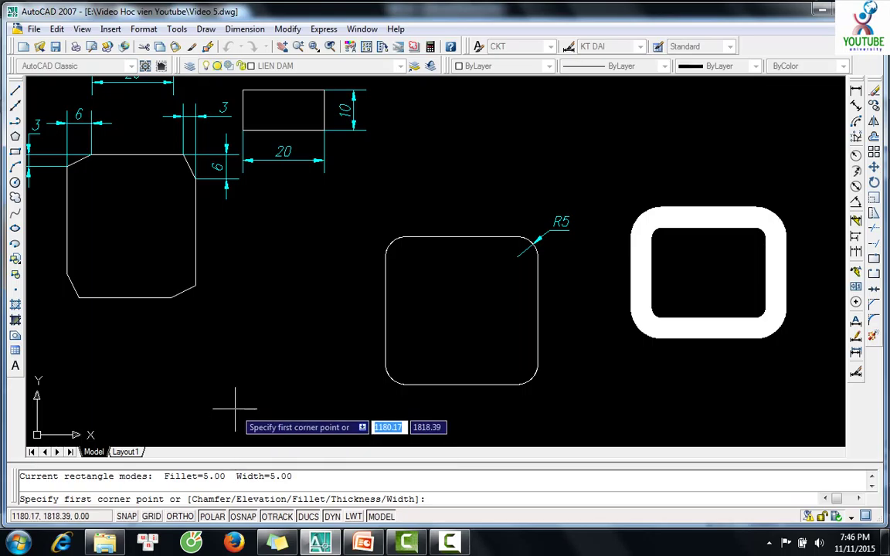
Reset the rectangle fillet radius and line width to 0, then draw a plain rectangle
{"action": "type", "text": "f"}
{"action": "key", "text": "Return"}
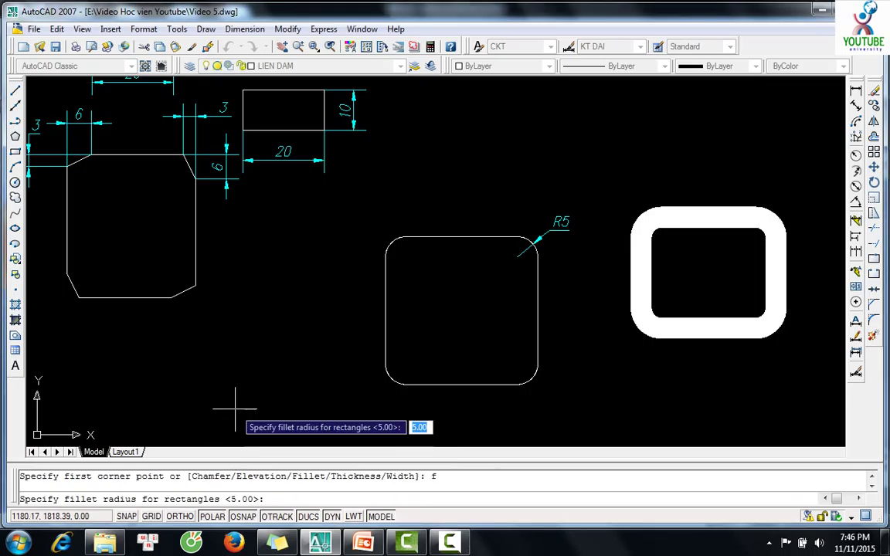
{"action": "type", "text": "0"}
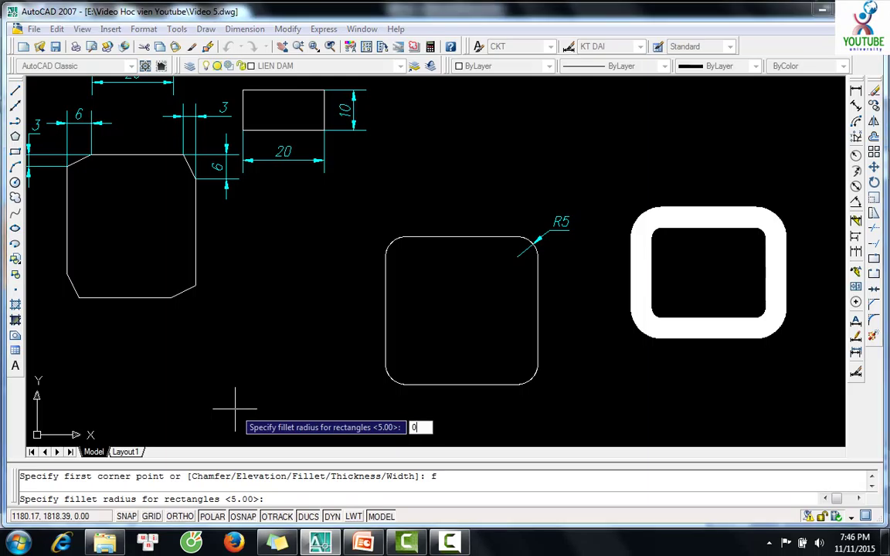
{"action": "key", "text": "Return"}
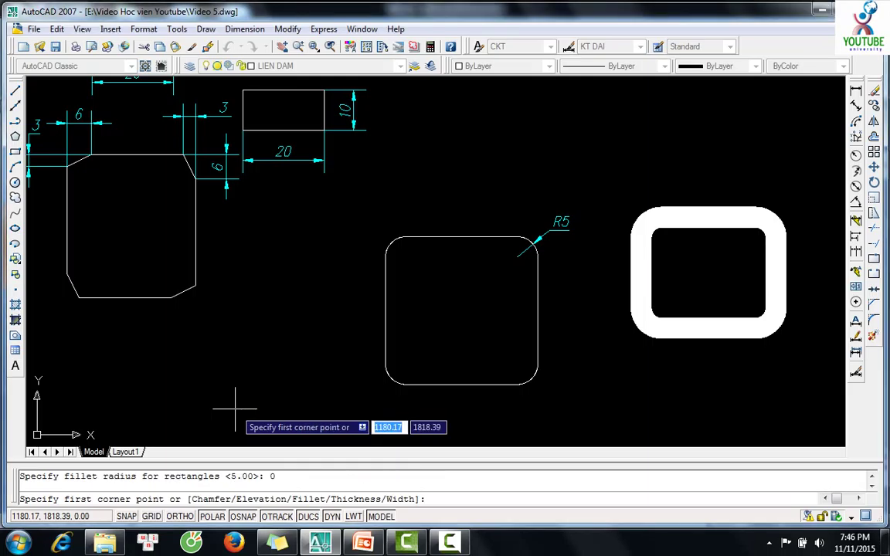
{"action": "type", "text": "w"}
{"action": "key", "text": "Return"}
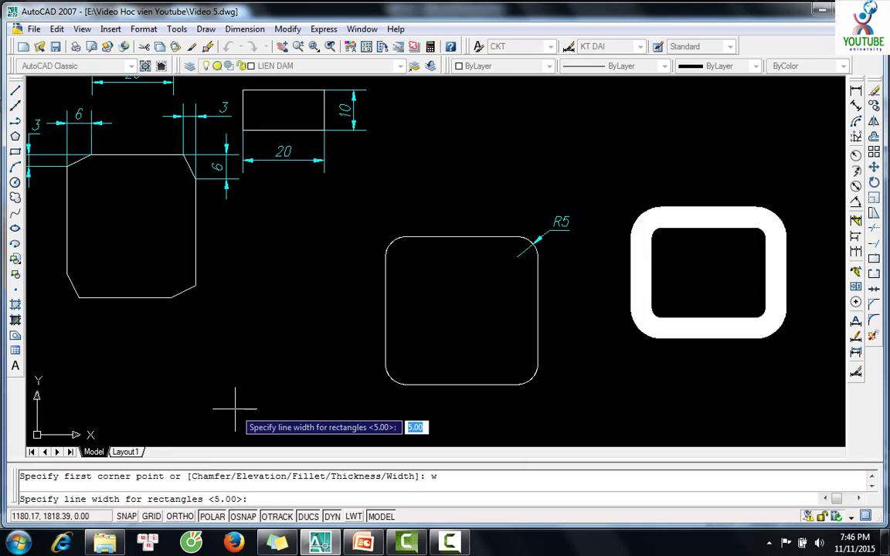
{"action": "type", "text": "0"}
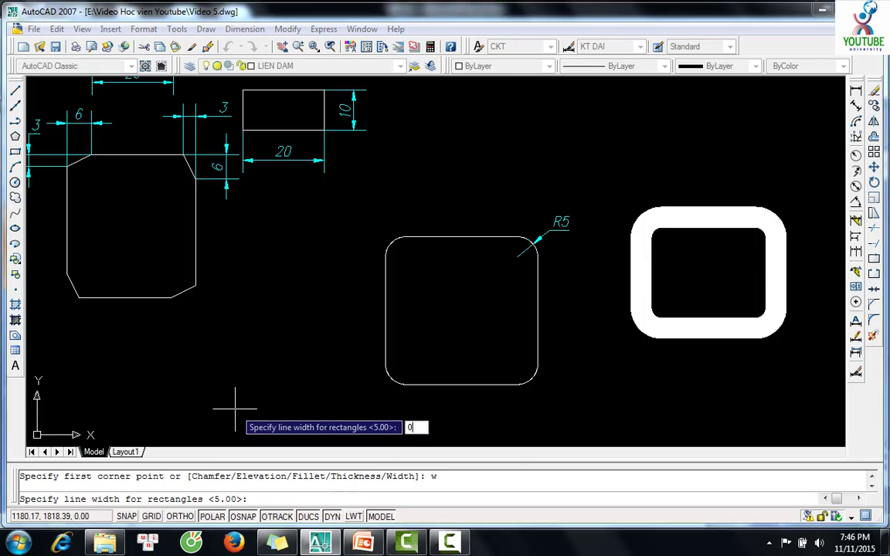
{"action": "key", "text": "Return"}
{"action": "left_click", "coordinate": [237, 268]}
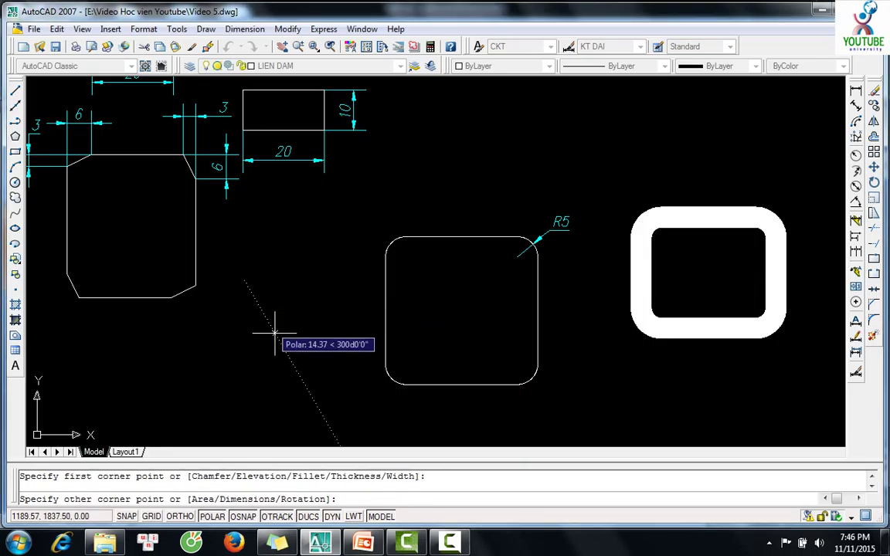
{"action": "left_click", "coordinate": [344, 394]}
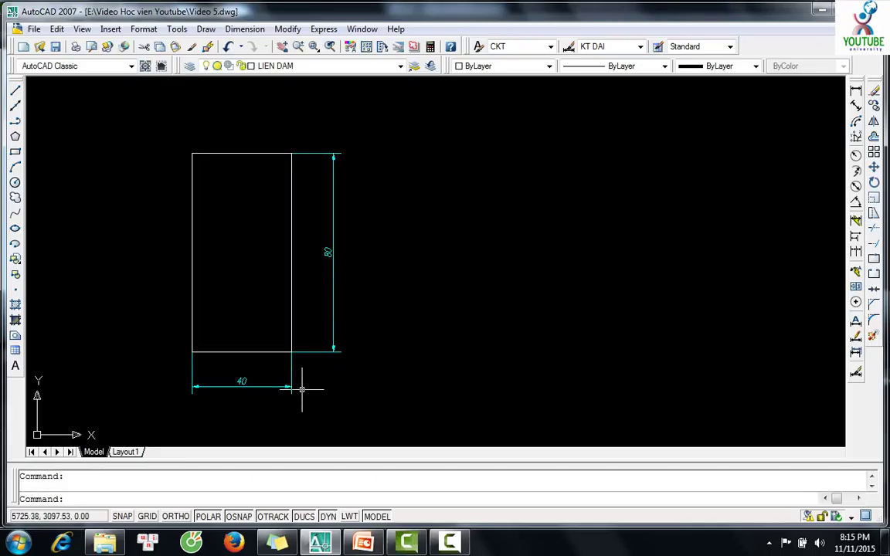
{"action": "left_click", "coordinate": [14, 151]}
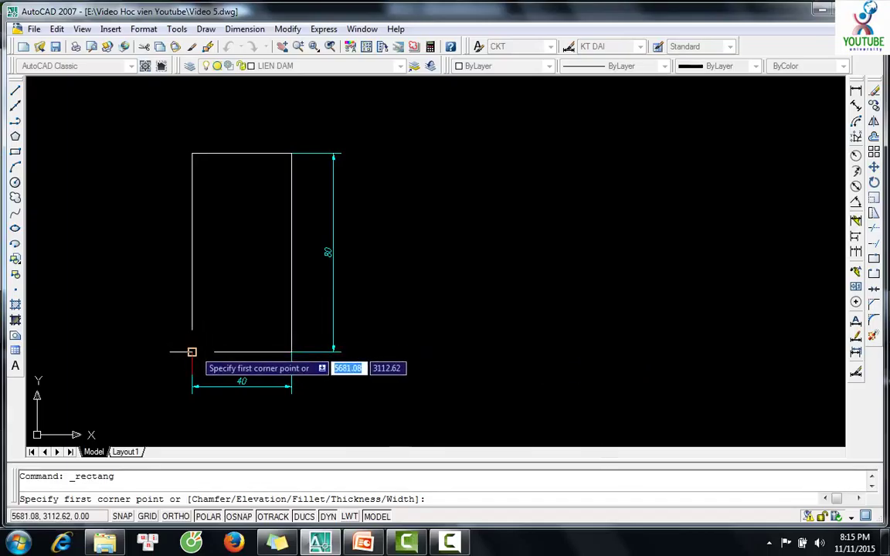
{"action": "left_click", "coordinate": [446, 361]}
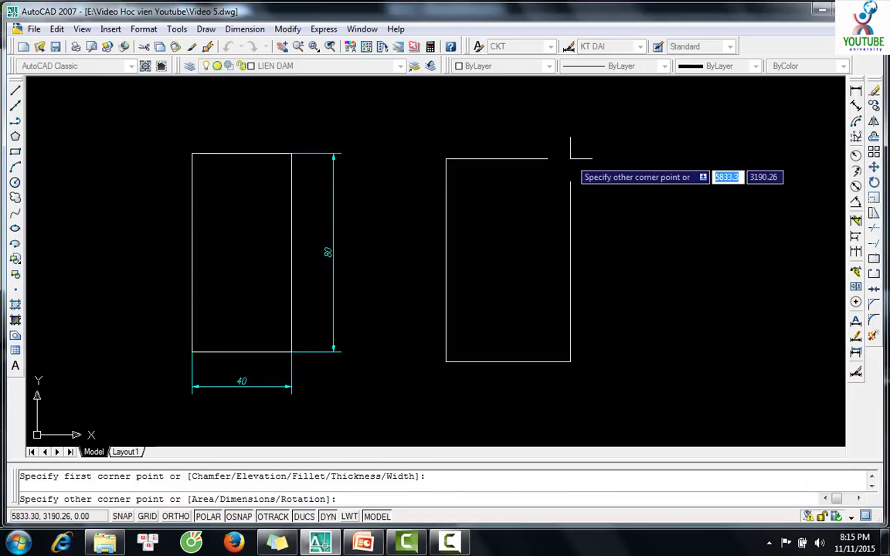
{"action": "type", "text": "@ "}
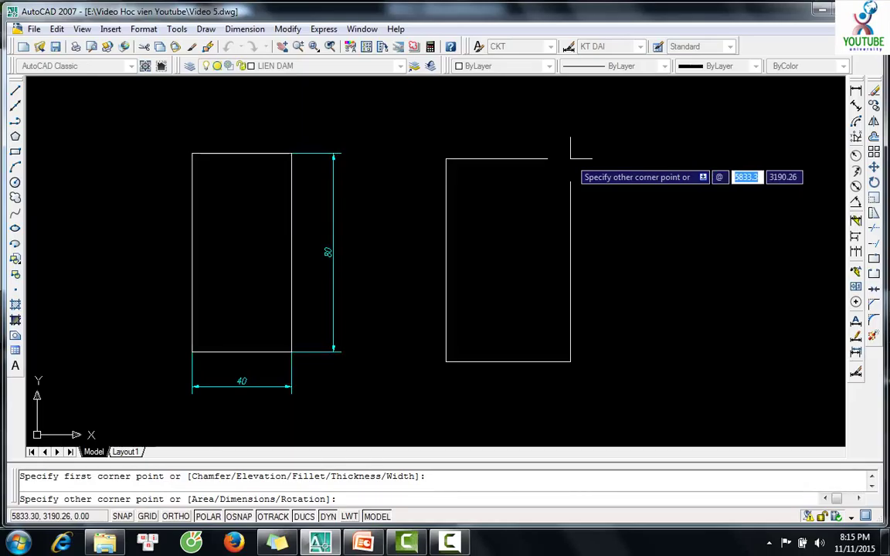
{"action": "type", "text": "40"}
{"action": "key", "text": "Tab"}
{"action": "type", "text": "80"}
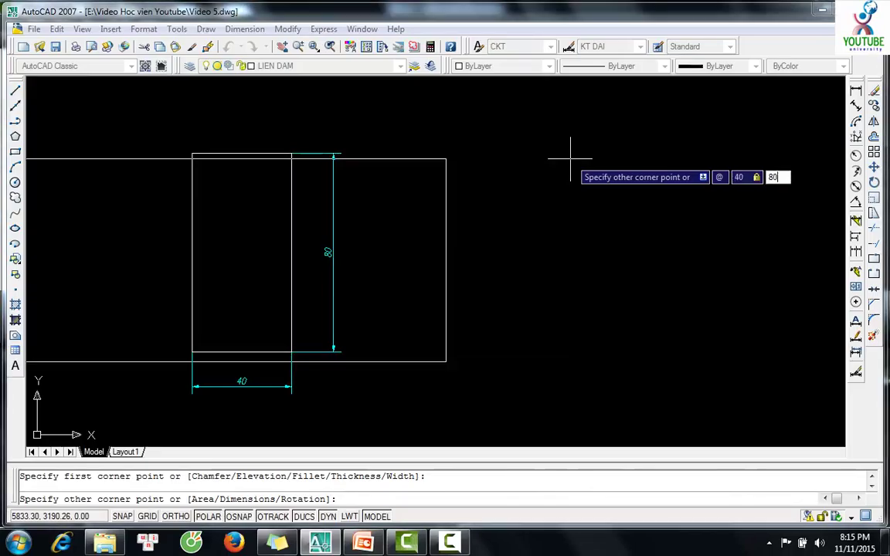
{"action": "key", "text": "Return"}
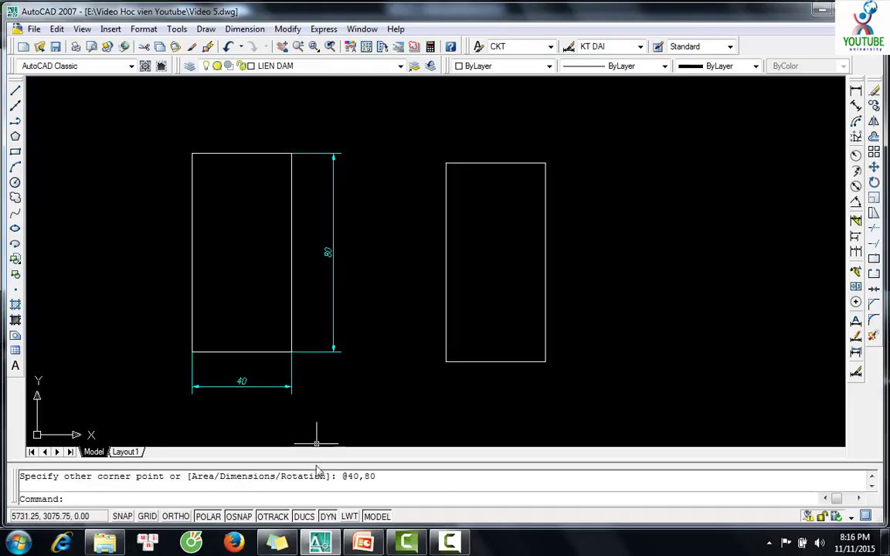
Set dynamic pointer input to relative coordinates in Drafting Settings
{"action": "right_click", "coordinate": [328, 519]}
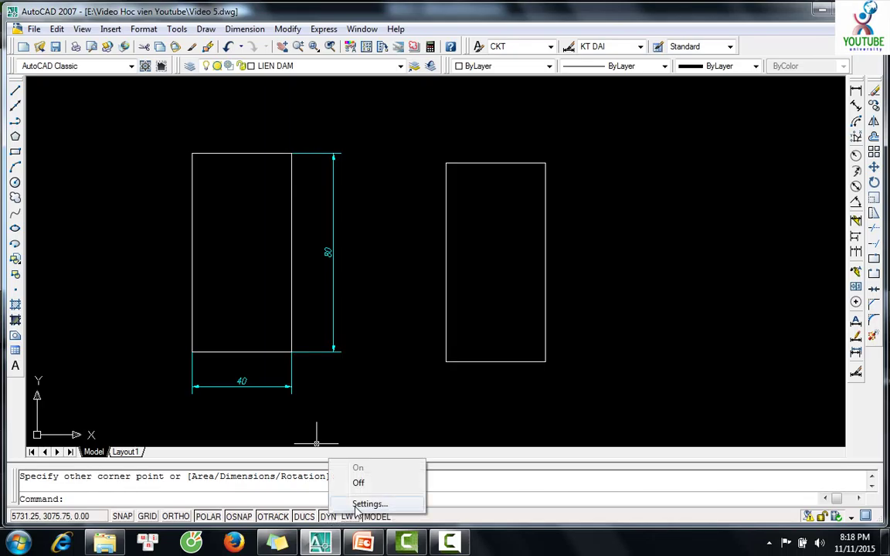
{"action": "left_click", "coordinate": [365, 504]}
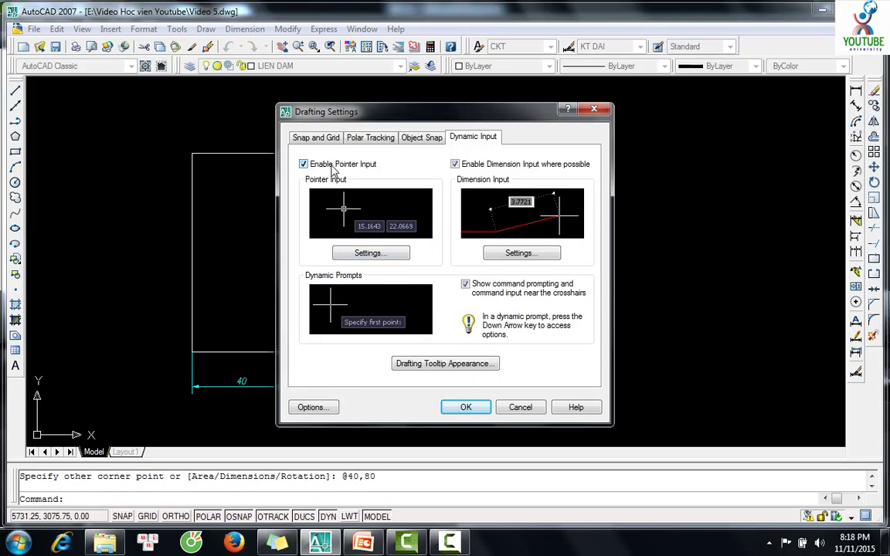
{"action": "left_click", "coordinate": [382, 255]}
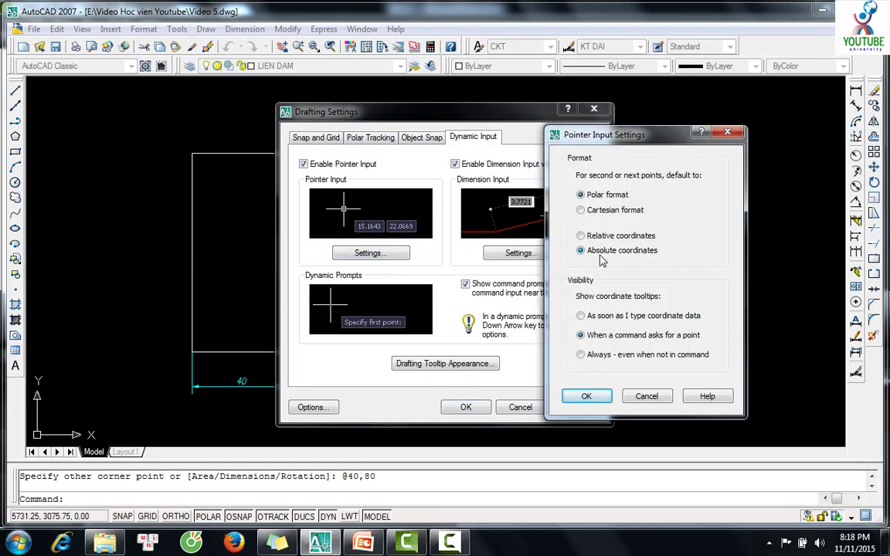
{"action": "left_click", "coordinate": [655, 252]}
{"action": "left_click", "coordinate": [581, 235]}
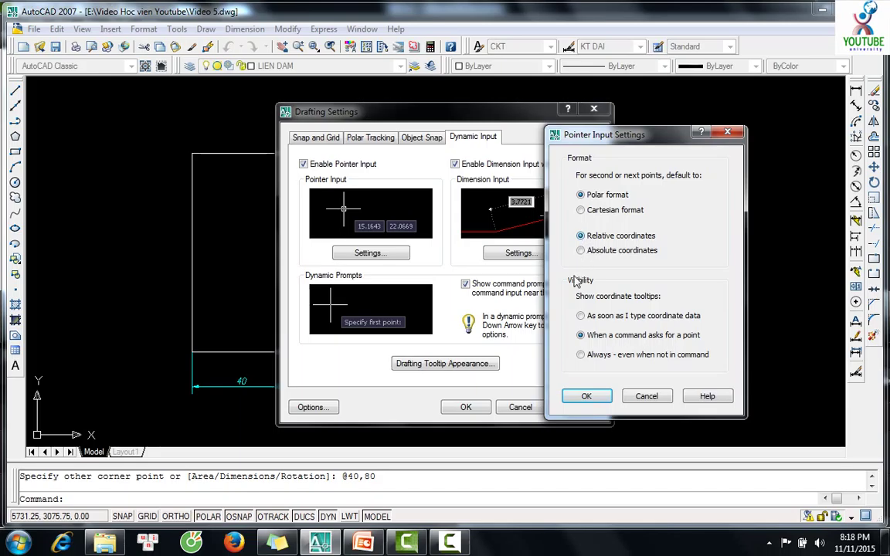
{"action": "left_click", "coordinate": [586, 395]}
{"action": "left_click", "coordinate": [468, 408]}
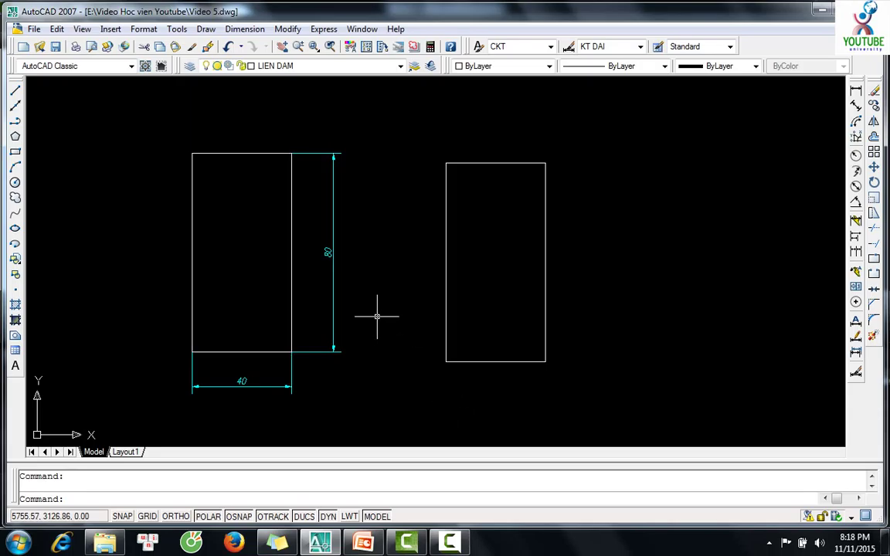
Draw a third rectangle right of the others, entering 40 and -80
{"action": "left_click", "coordinate": [15, 151]}
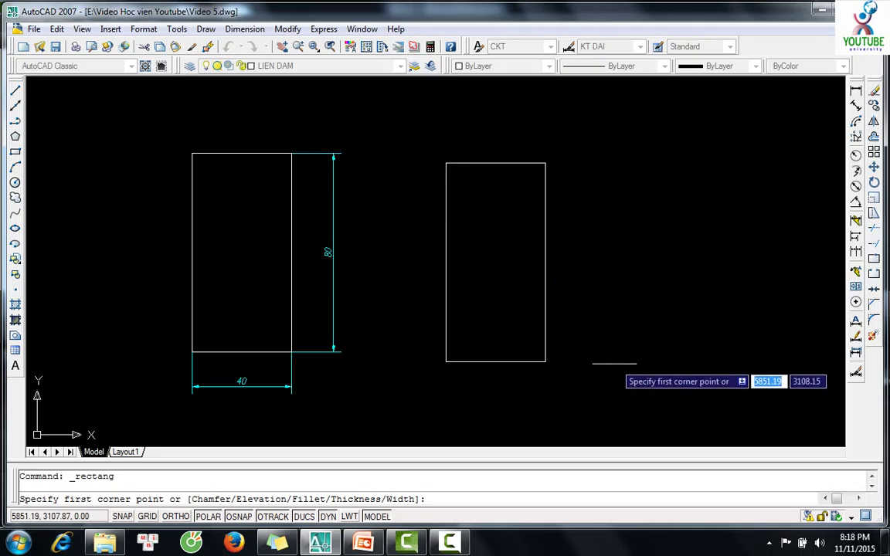
{"action": "left_click", "coordinate": [595, 162]}
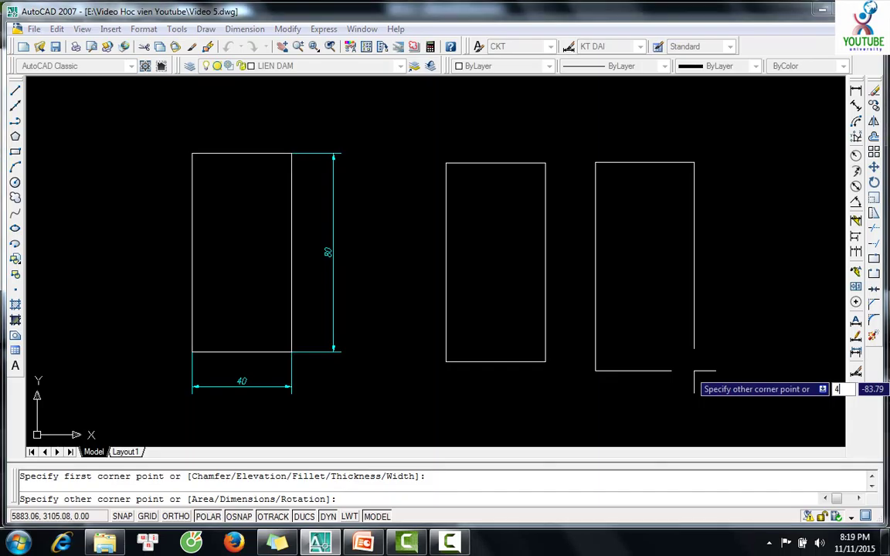
{"action": "type", "text": "40"}
{"action": "key", "text": "Tab"}
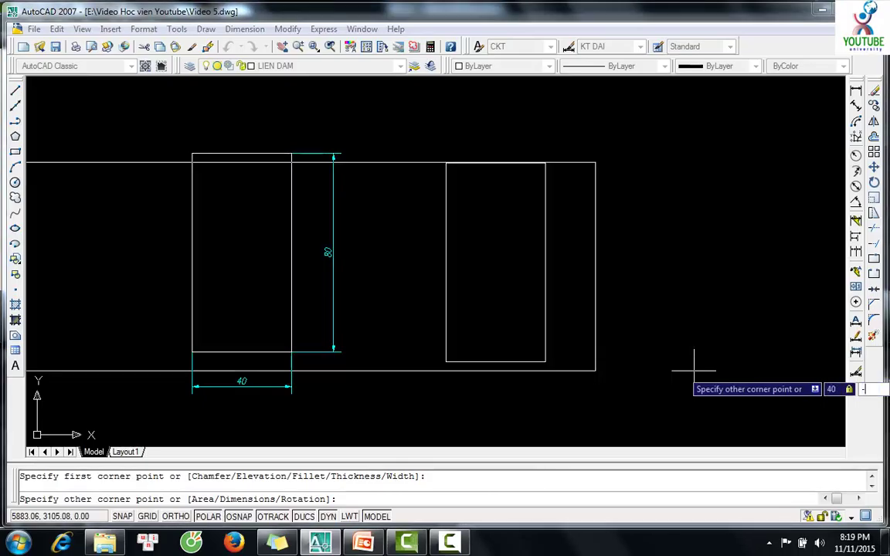
{"action": "type", "text": "-80"}
{"action": "key", "text": "Return"}
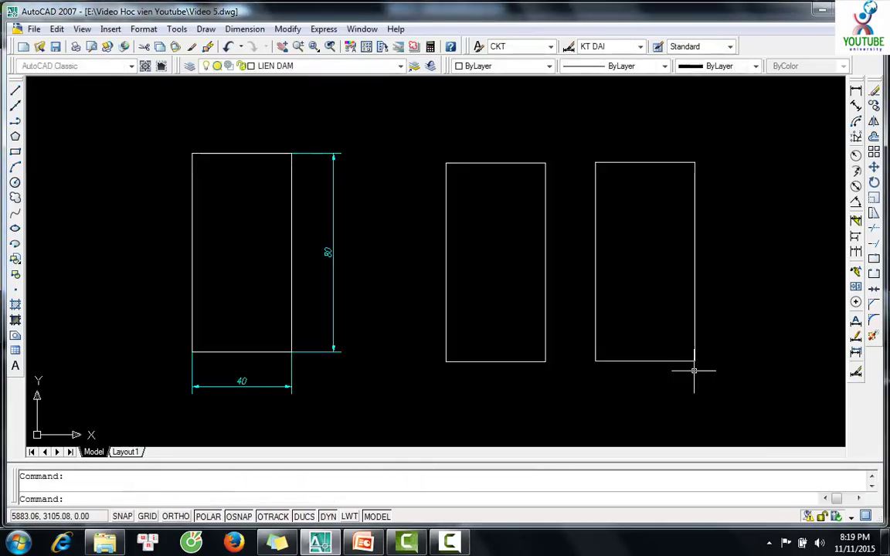
Clear the accidental selection of the 80 dimension
{"action": "left_click", "coordinate": [329, 260]}
{"action": "scroll", "coordinate": [329, 260], "scroll_direction": "down", "scroll_amount": 2}
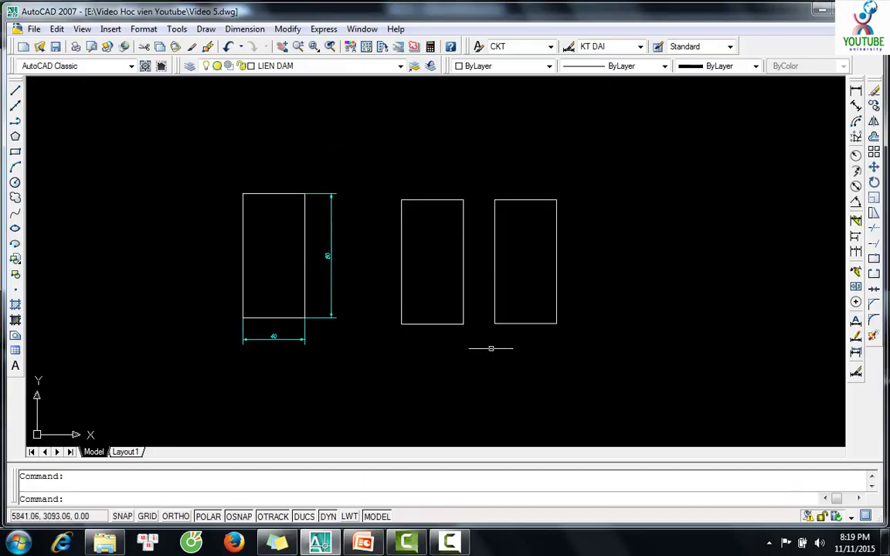
{"action": "scroll", "coordinate": [541, 363], "scroll_direction": "up", "scroll_amount": 2}
{"action": "key", "text": "Escape"}
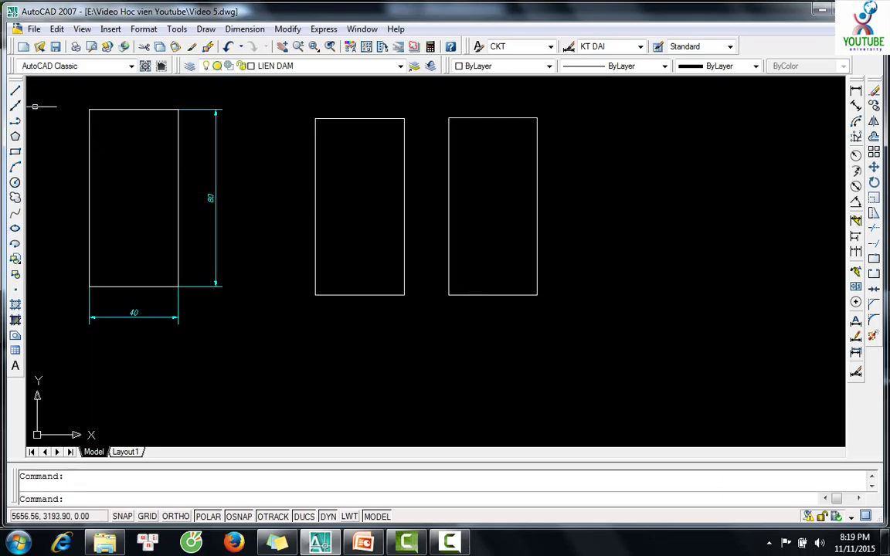
{"action": "left_click", "coordinate": [15, 91]}
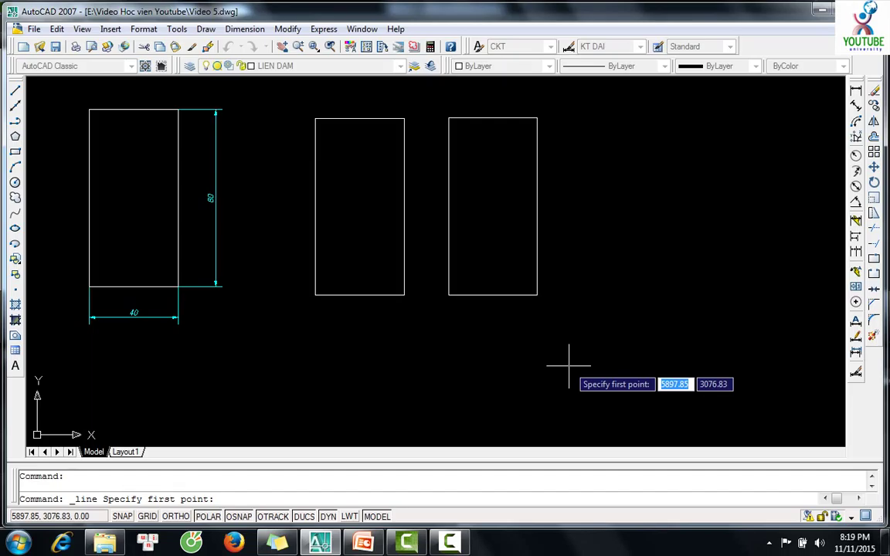
Draw an 80-unit line at 32 degrees below the rectangles
{"action": "left_click", "coordinate": [579, 384]}
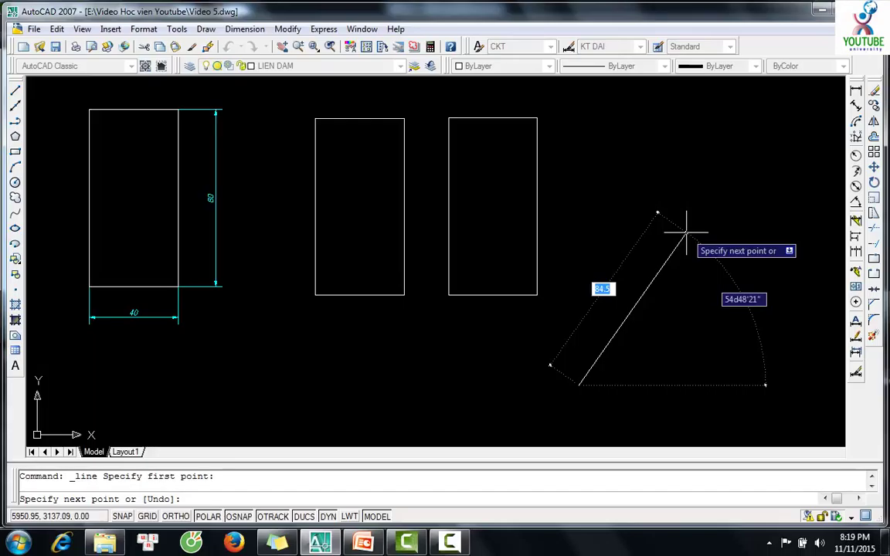
{"action": "type", "text": "80"}
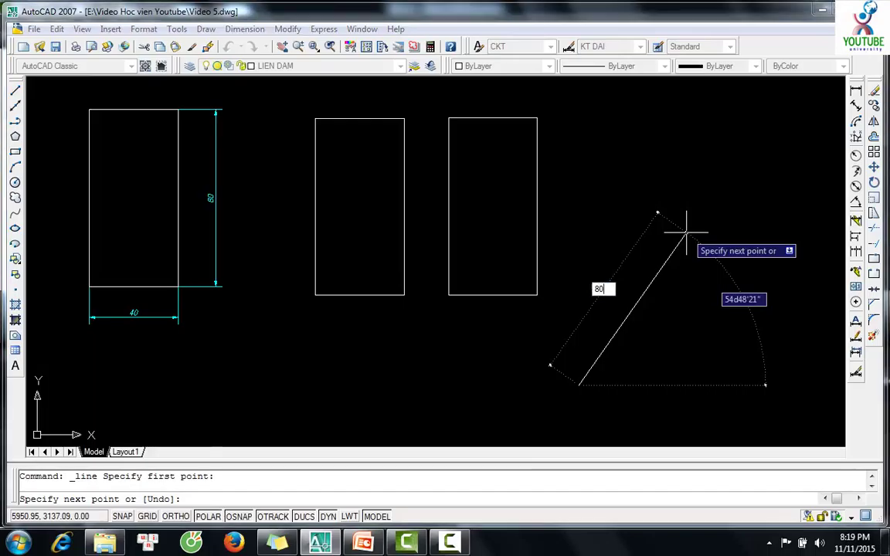
{"action": "key", "text": "Tab"}
{"action": "type", "text": "32"}
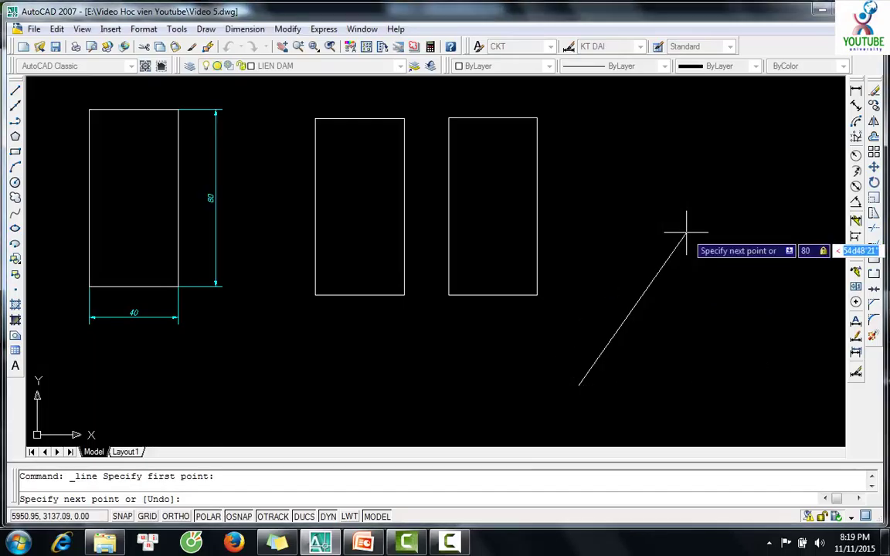
{"action": "key", "text": "Return"}
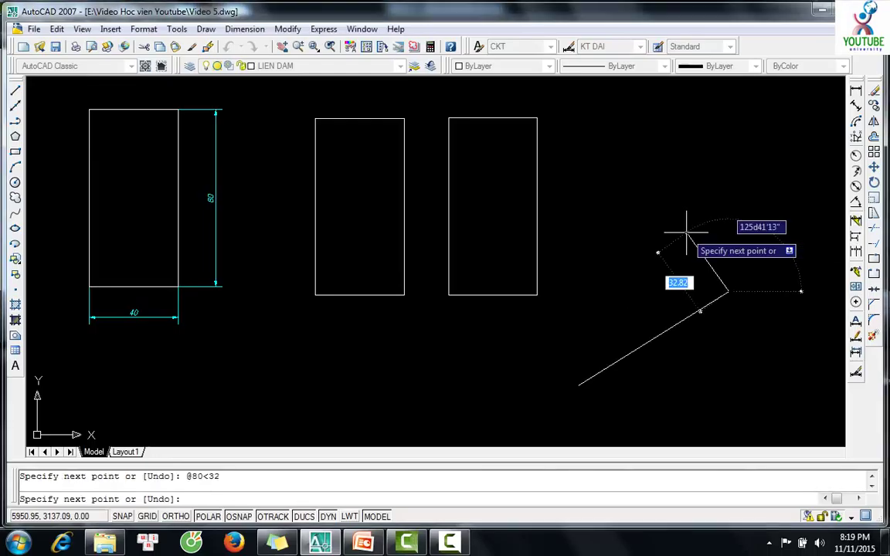
{"action": "key", "text": "Escape"}
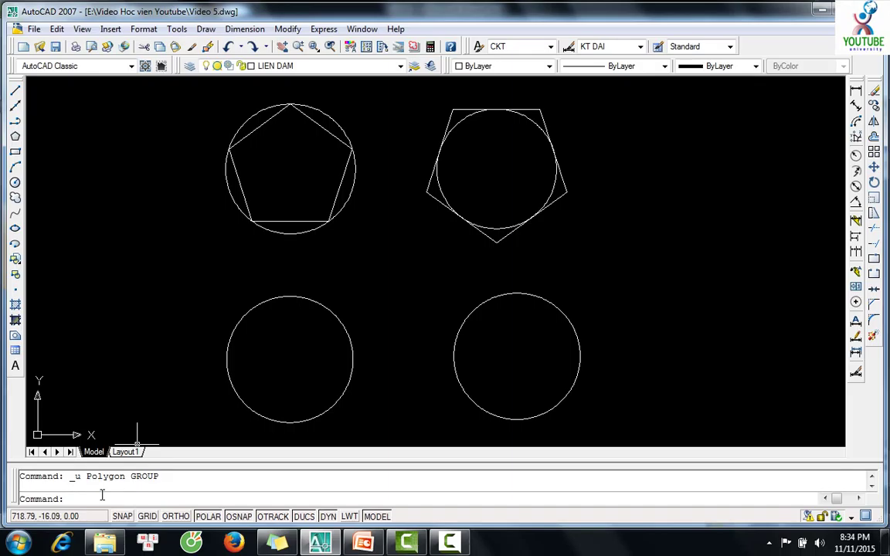
Start a five-sided polygon centred on the lower-left circle
{"action": "type", "text": "pol"}
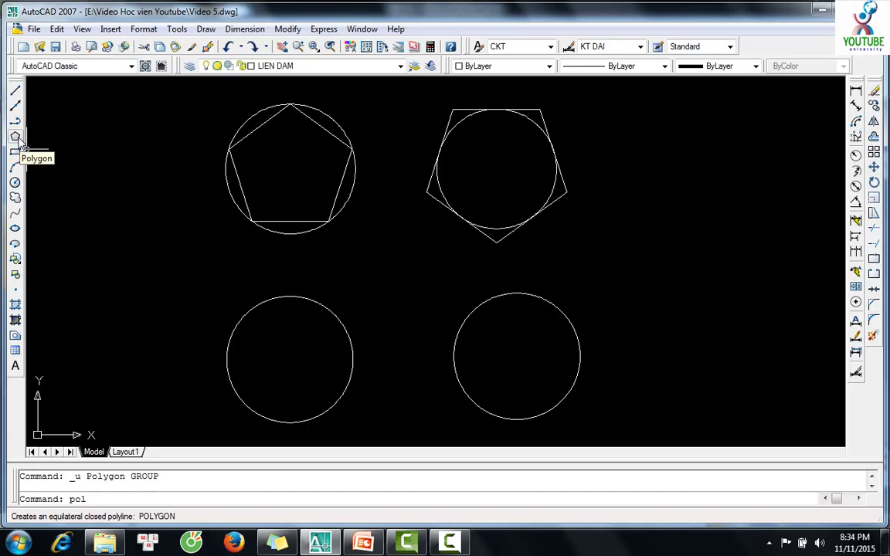
{"action": "left_click", "coordinate": [205, 30]}
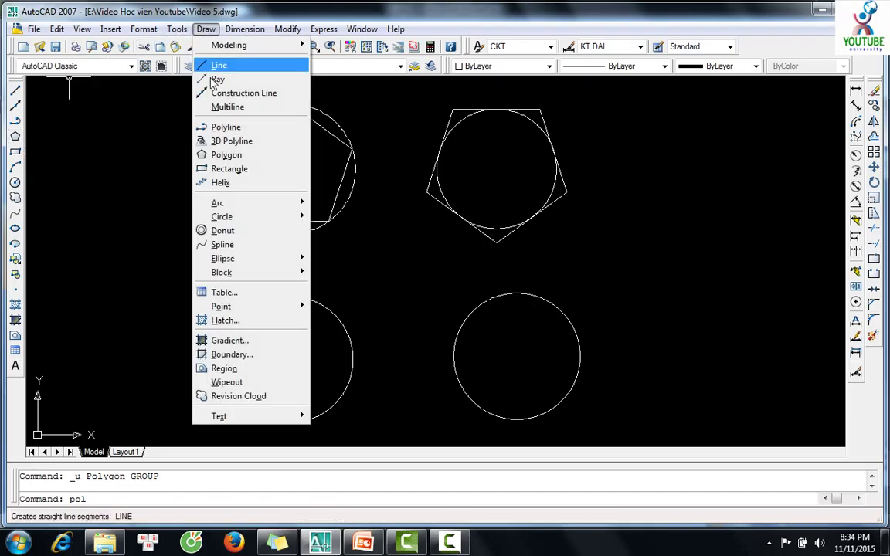
{"action": "left_click", "coordinate": [226, 156]}
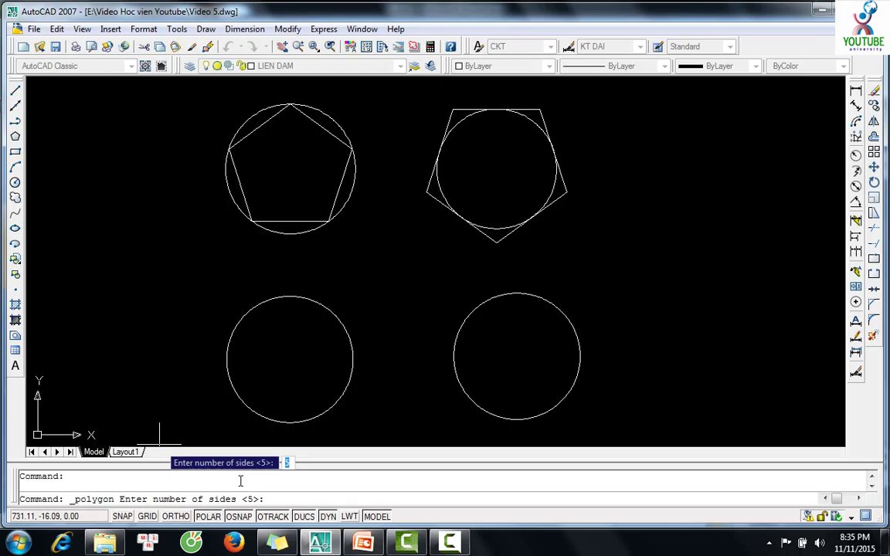
{"action": "key", "text": "Return"}
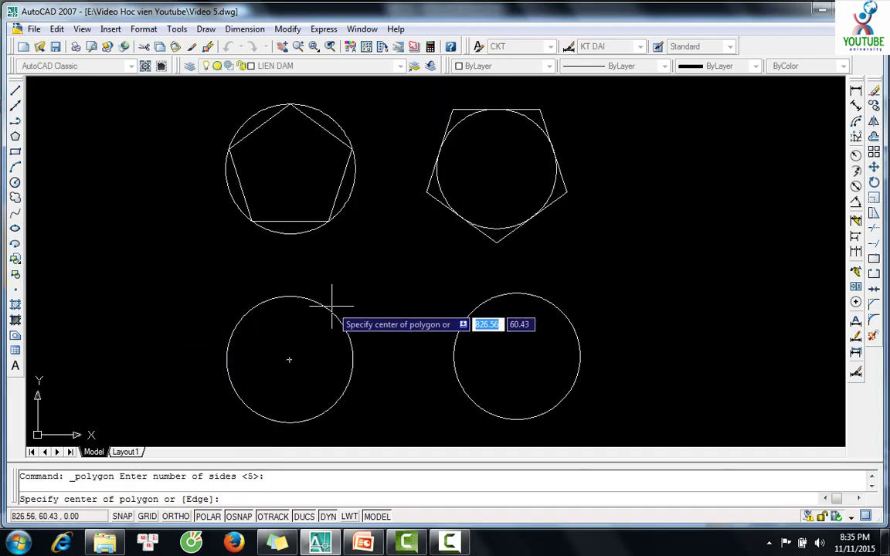
{"action": "left_click", "coordinate": [289, 360]}
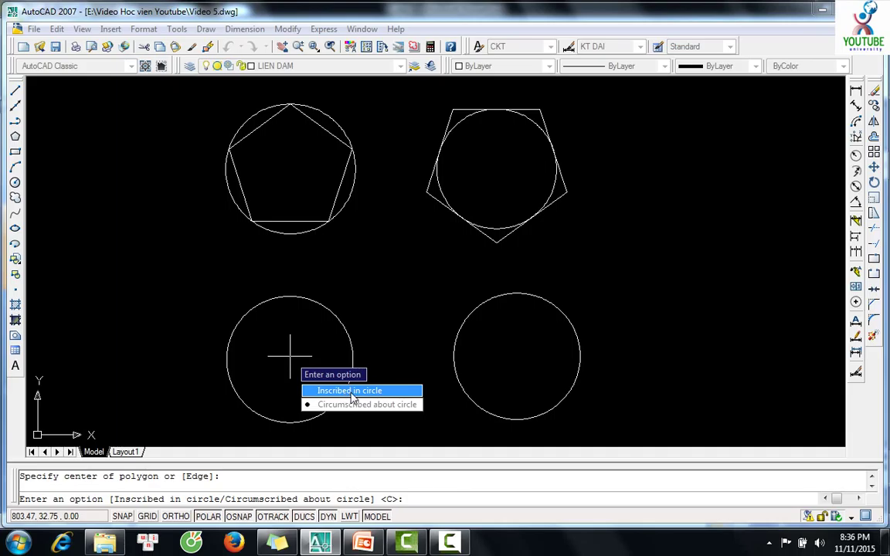
Make the pentagon inscribed in the lower-left circle with radius 35
{"action": "left_click", "coordinate": [351, 393]}
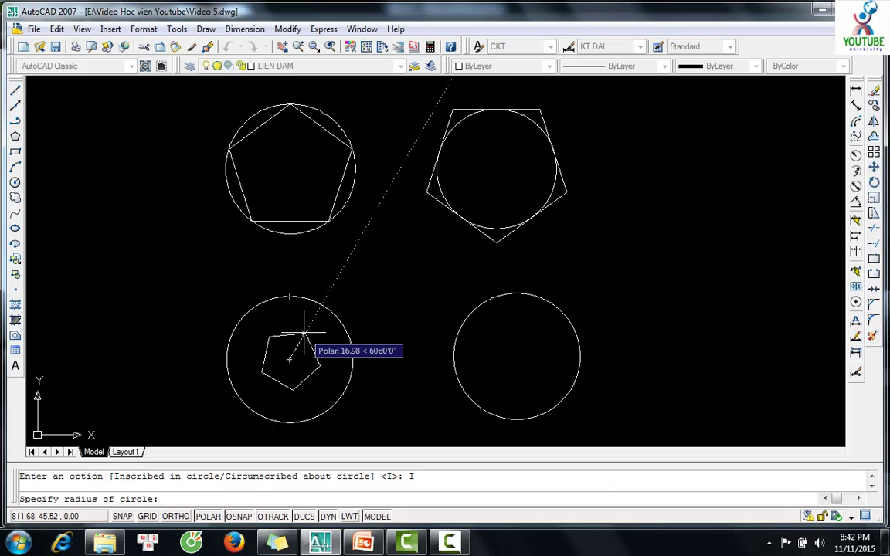
{"action": "type", "text": "35"}
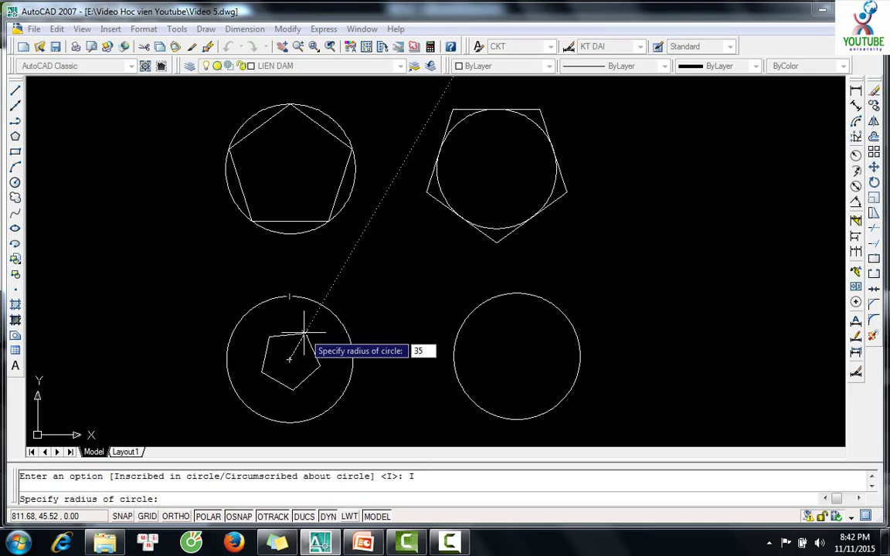
{"action": "key", "text": "Return"}
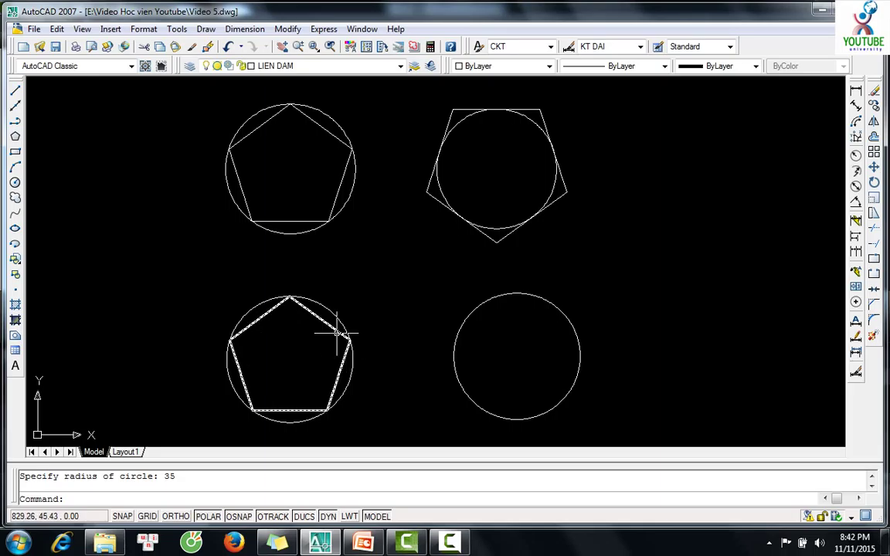
{"action": "key", "text": "Return"}
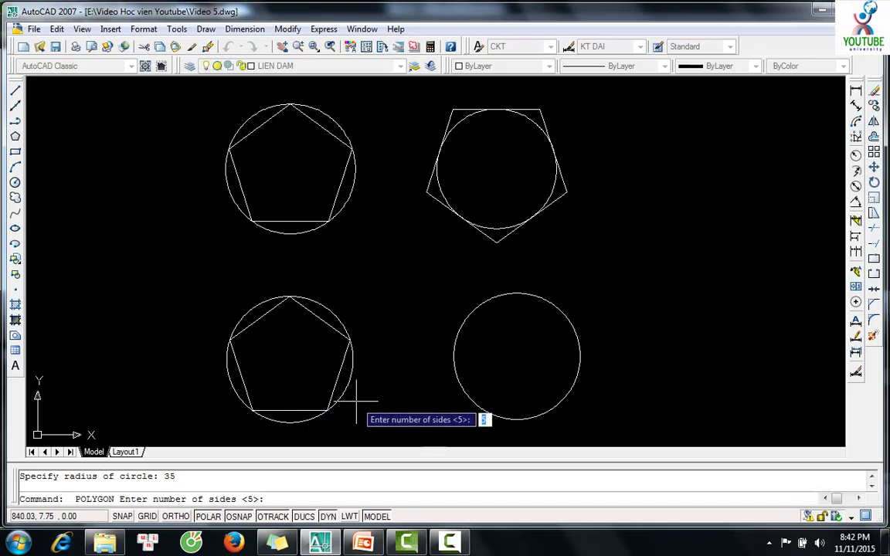
Draw a five-sided polygon of radius 35, circumscribed about the lower-right circle's centre
{"action": "key", "text": "Return"}
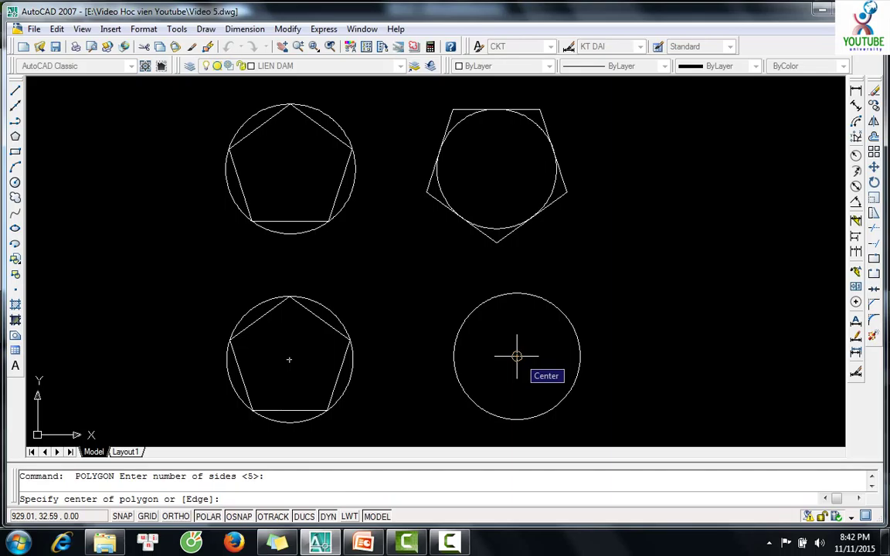
{"action": "left_click", "coordinate": [516, 356]}
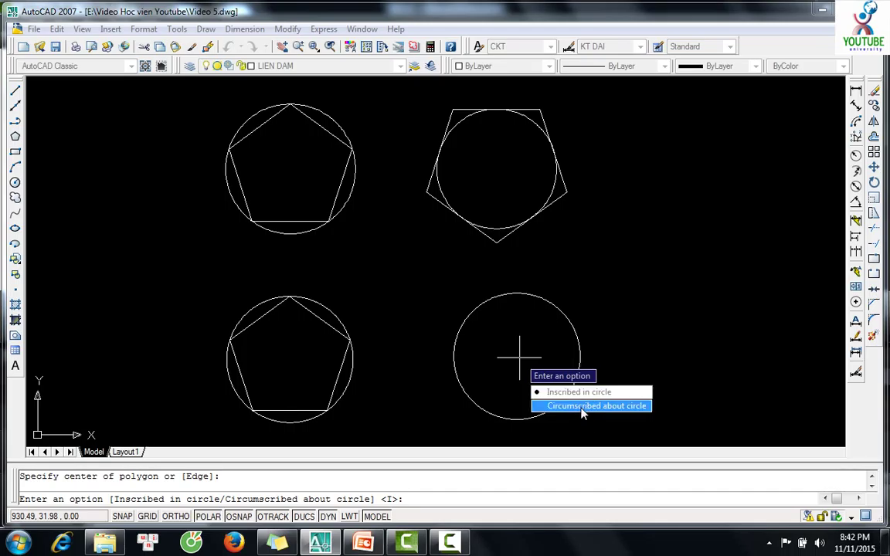
{"action": "left_click", "coordinate": [582, 409]}
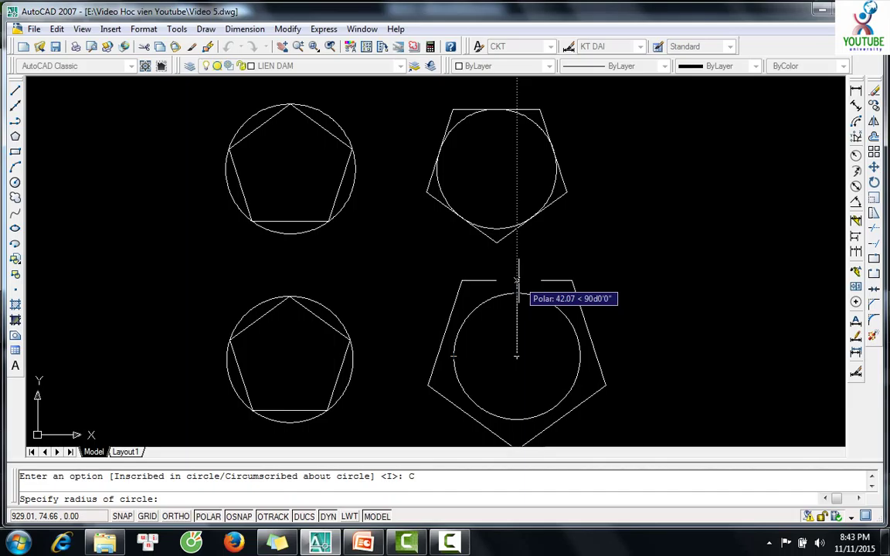
{"action": "type", "text": "35"}
{"action": "key", "text": "Return"}
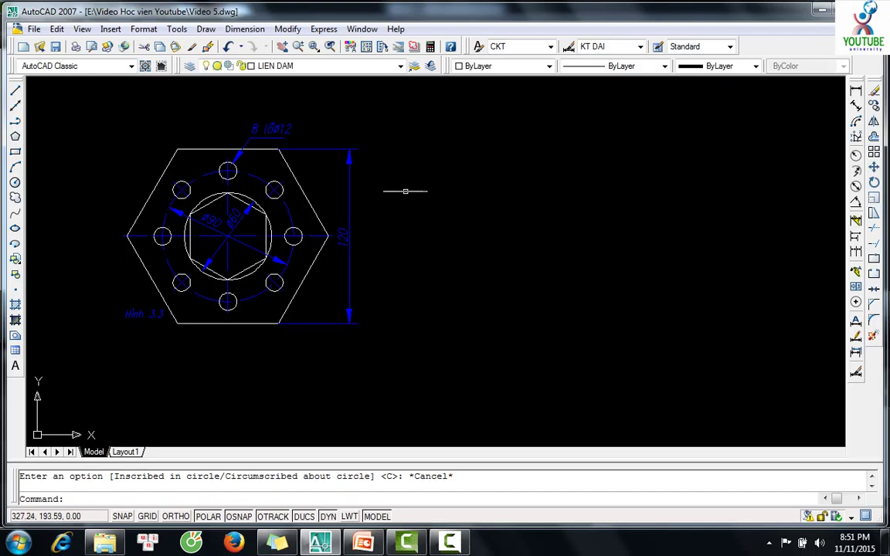
Place a pentagon circumscribed at radius 60 in the empty space right of the hexagon figure
{"action": "left_click", "coordinate": [15, 137]}
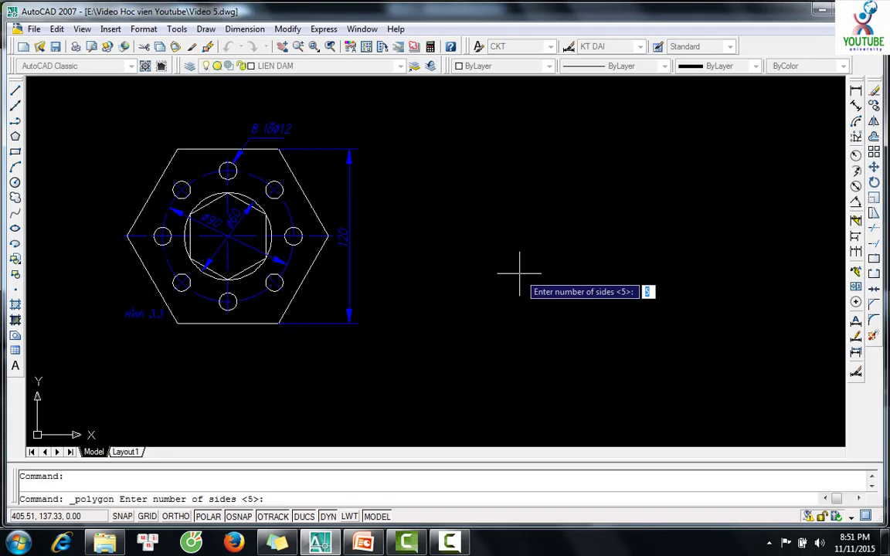
{"action": "key", "text": "Return"}
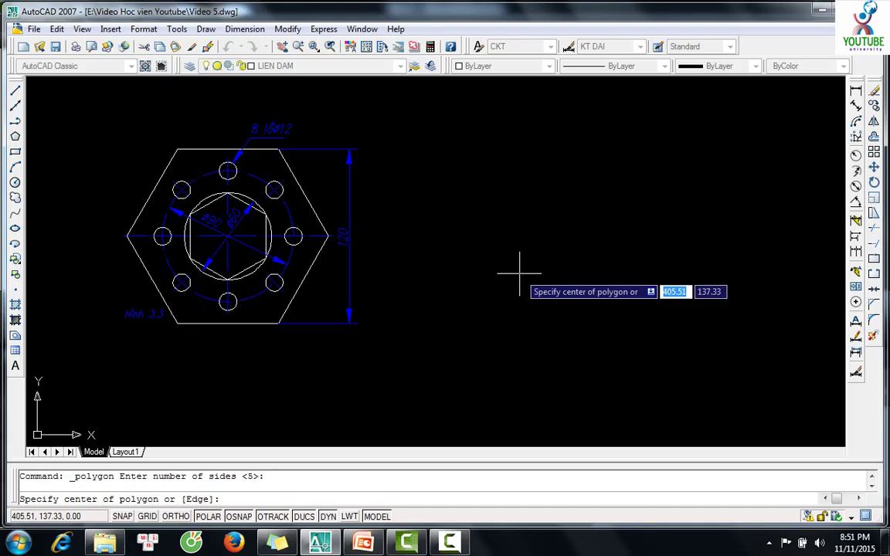
{"action": "left_click", "coordinate": [556, 254]}
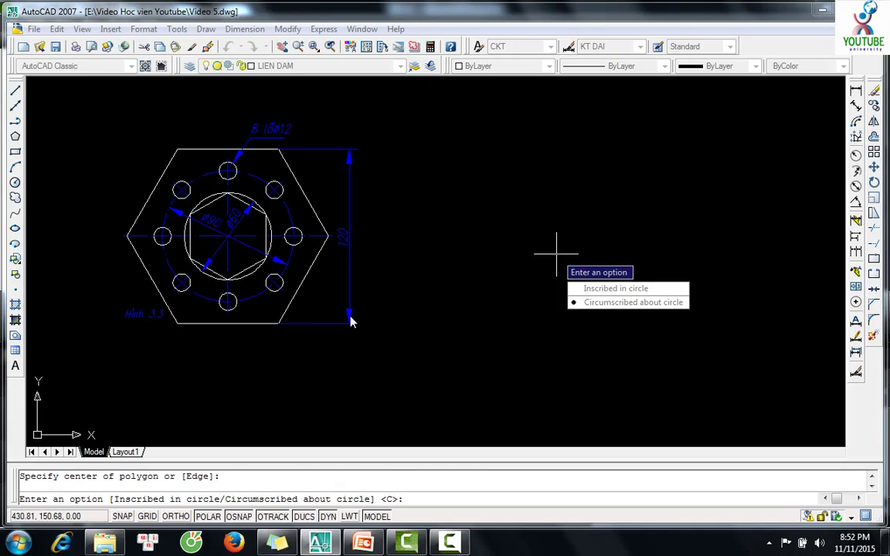
{"action": "left_click", "coordinate": [608, 303]}
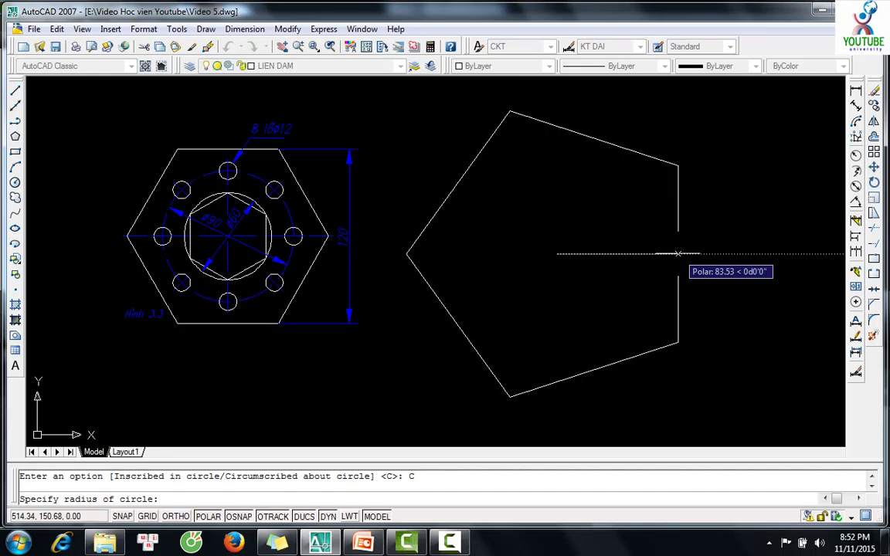
{"action": "type", "text": "60"}
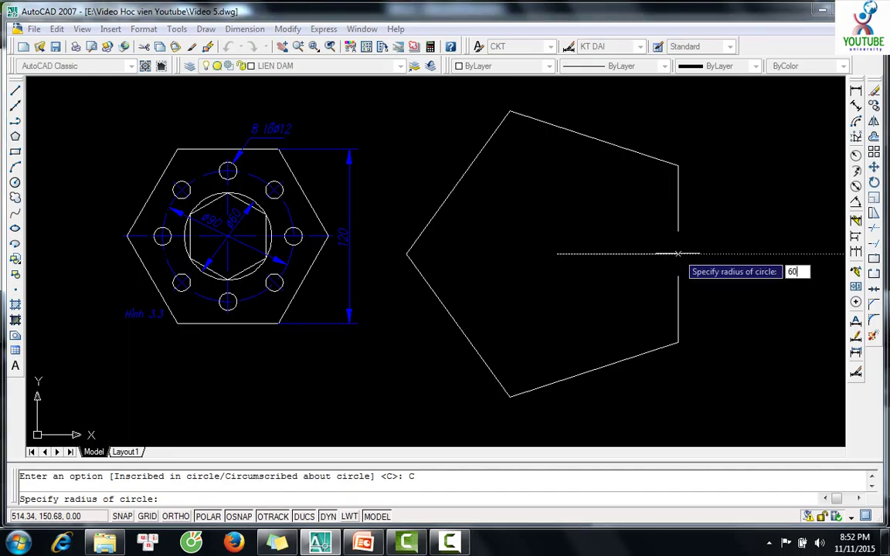
{"action": "key", "text": "Return"}
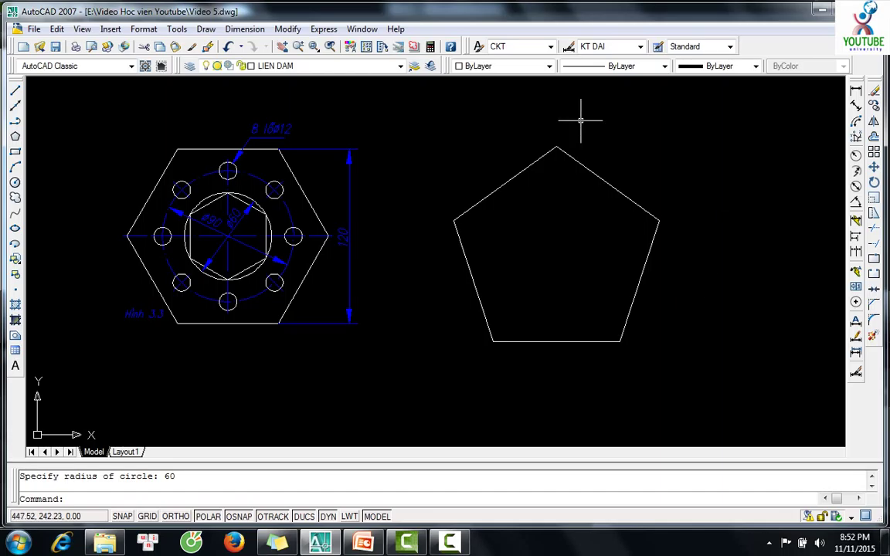
{"action": "left_click", "coordinate": [240, 195]}
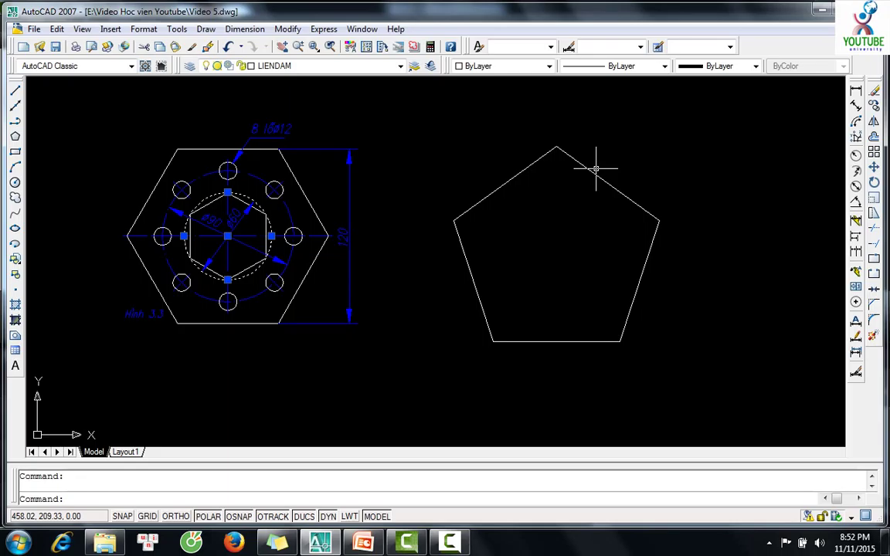
Draw a radius-30 circle centred in the middle of the new pentagon
{"action": "left_click", "coordinate": [15, 183]}
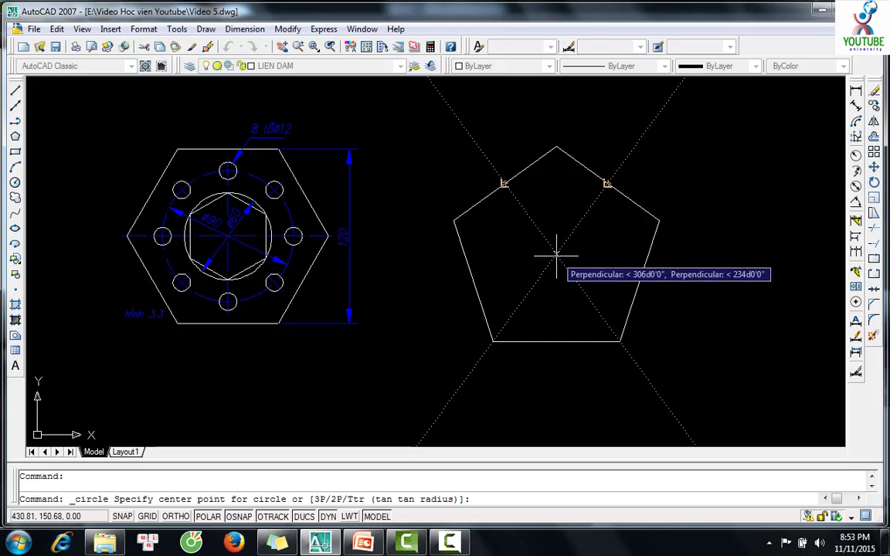
{"action": "left_click", "coordinate": [556, 255]}
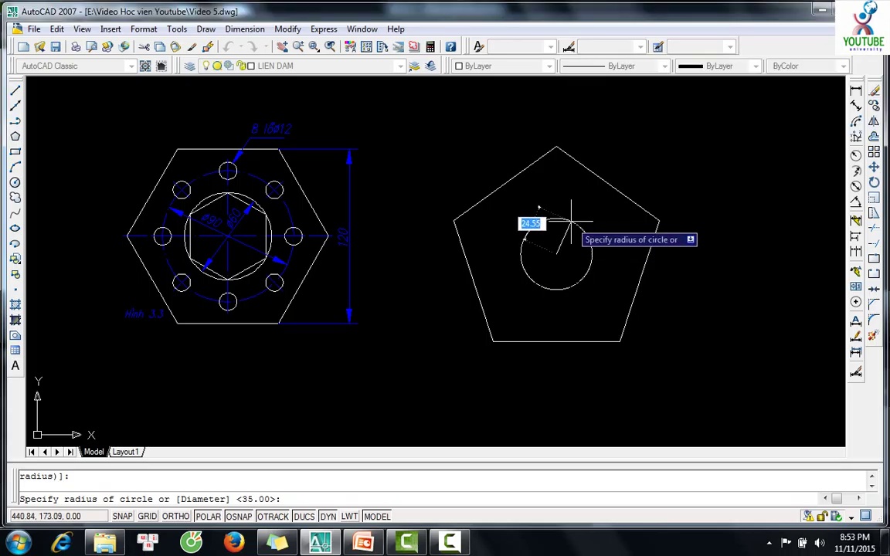
{"action": "type", "text": "30"}
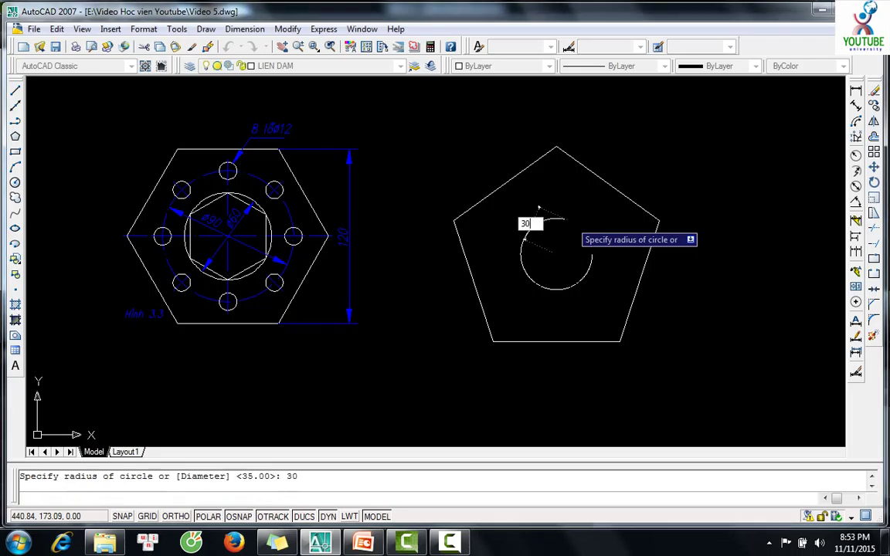
{"action": "key", "text": "Return"}
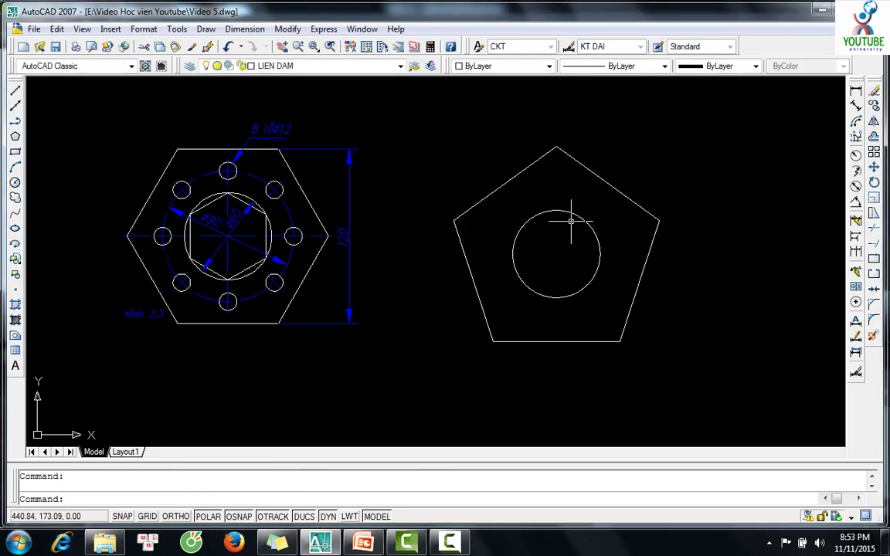
{"action": "left_click", "coordinate": [16, 137]}
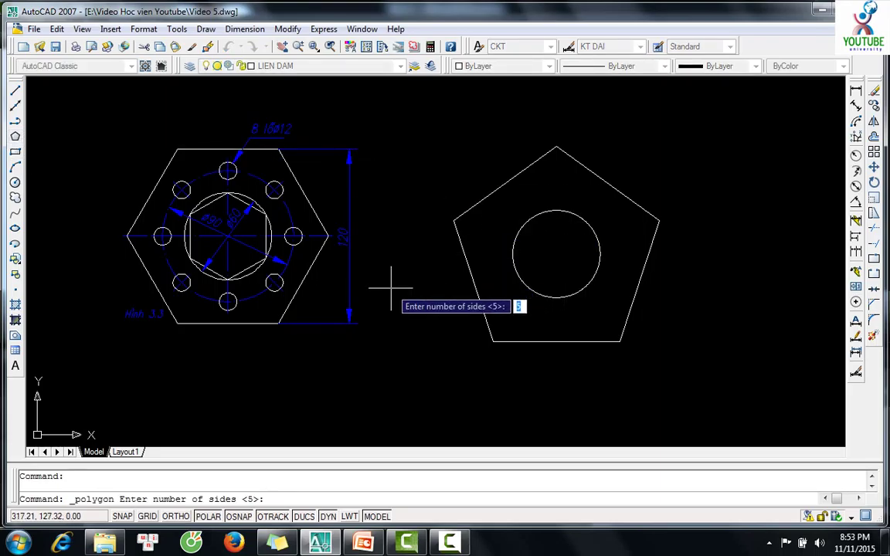
Inscribe a five-sided polygon in the radius-30 circle, its top vertex at the circle's top quadrant
{"action": "key", "text": "Return"}
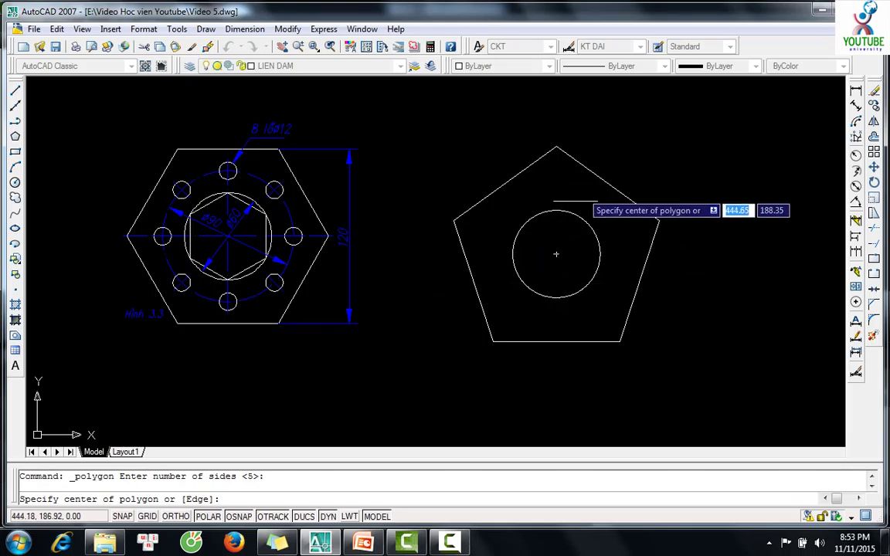
{"action": "left_click", "coordinate": [556, 254]}
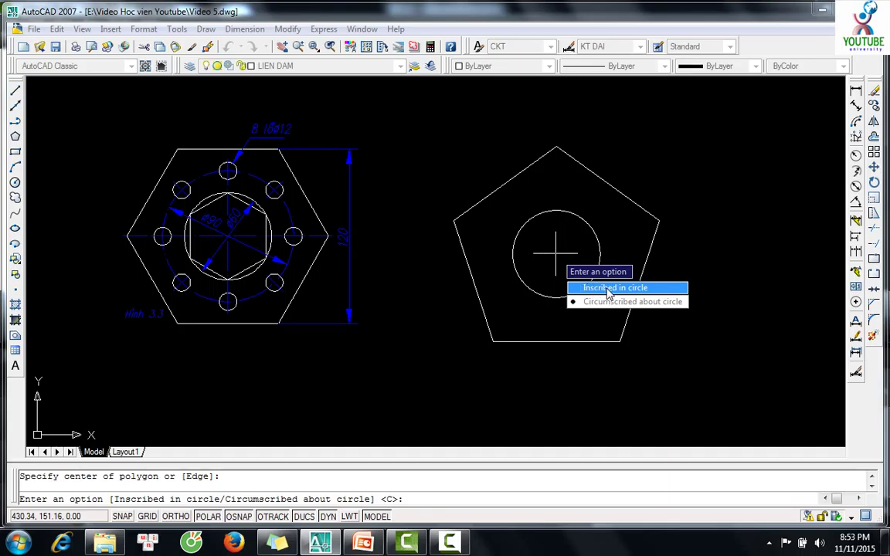
{"action": "left_click", "coordinate": [610, 292]}
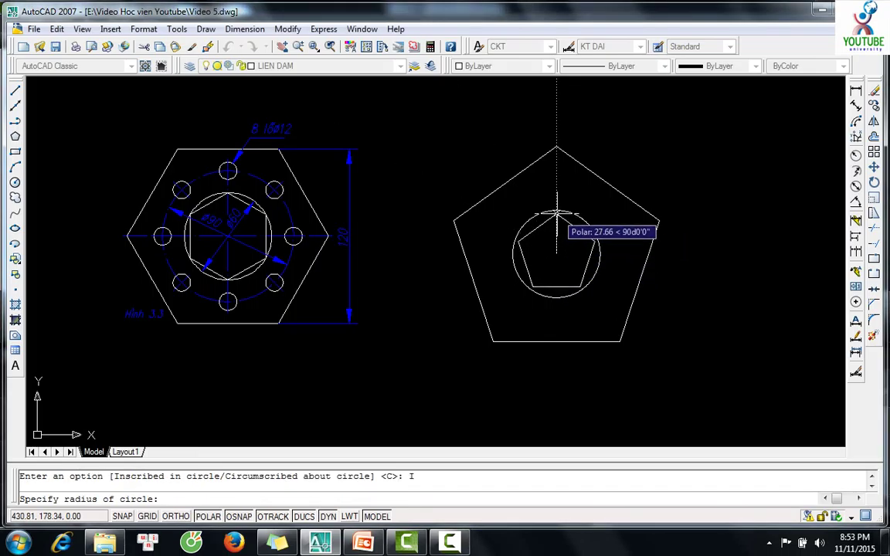
{"action": "left_click", "coordinate": [556, 210]}
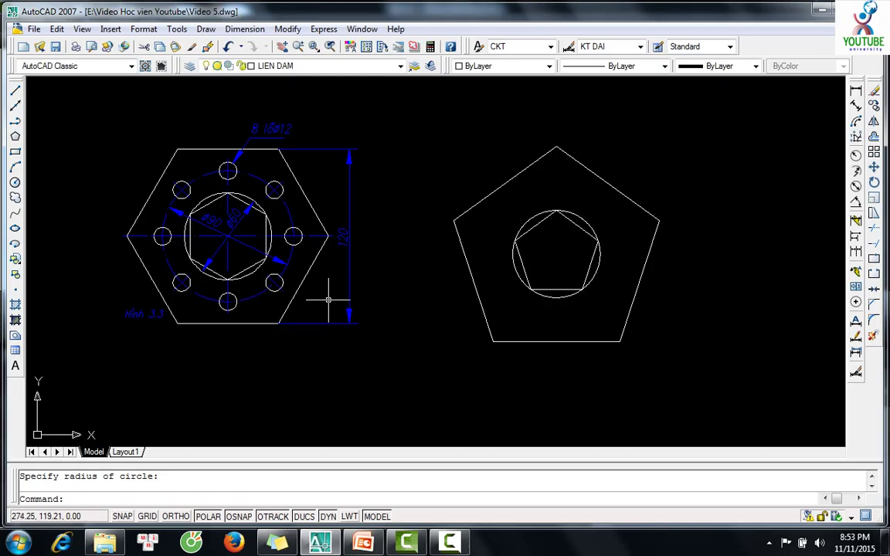
Draw a radius-45 circle concentric with the radius-30 circle at the pentagon centre
{"action": "left_click", "coordinate": [164, 210]}
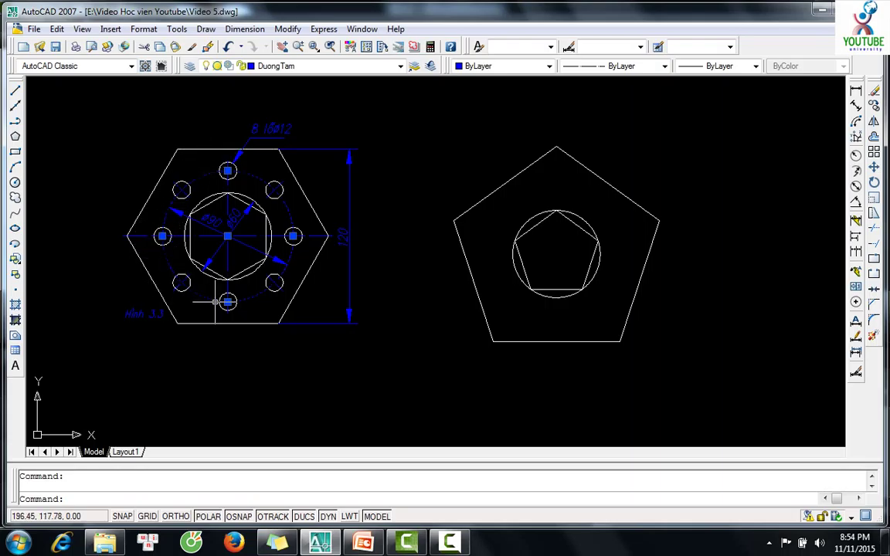
{"action": "left_click", "coordinate": [15, 182]}
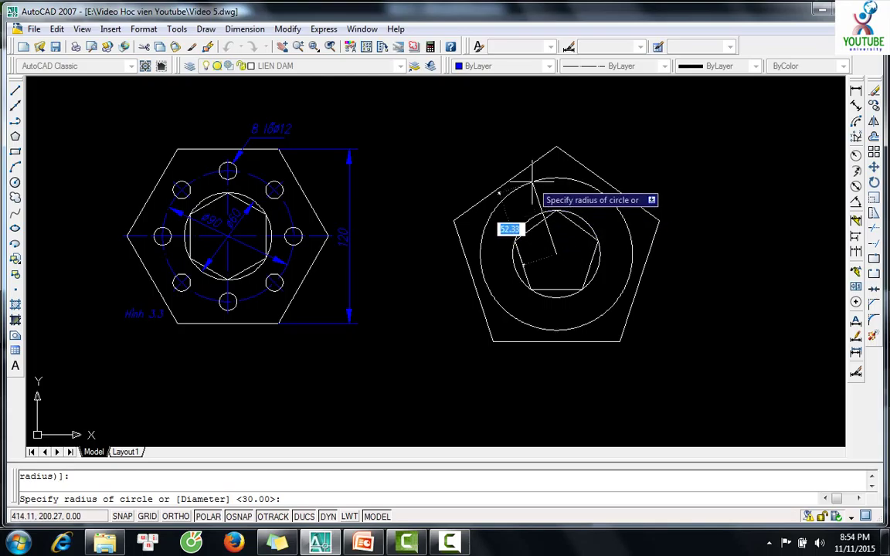
{"action": "type", "text": "45"}
{"action": "key", "text": "Return"}
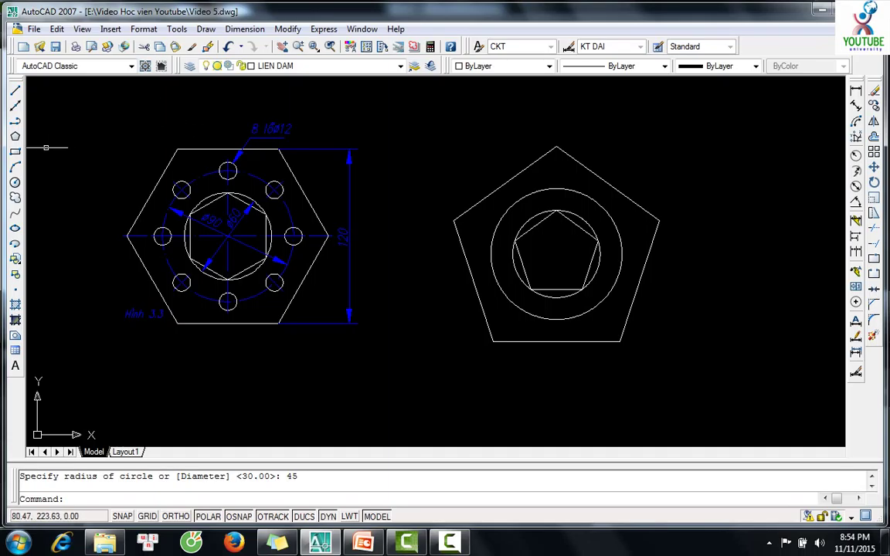
{"action": "left_click", "coordinate": [15, 137]}
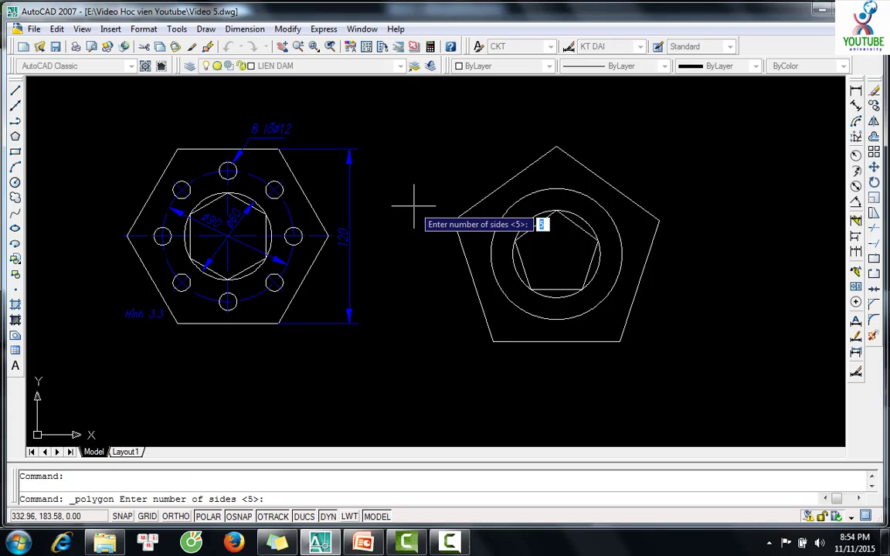
Draw an eight-sided polygon inscribed in the radius-45 circle at the pentagon figure's centre
{"action": "type", "text": "8"}
{"action": "key", "text": "Return"}
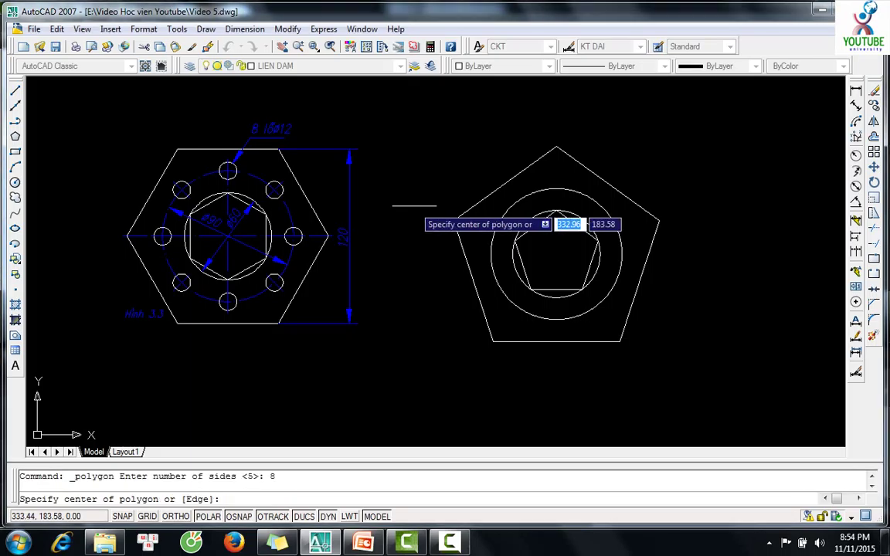
{"action": "left_click", "coordinate": [556, 254]}
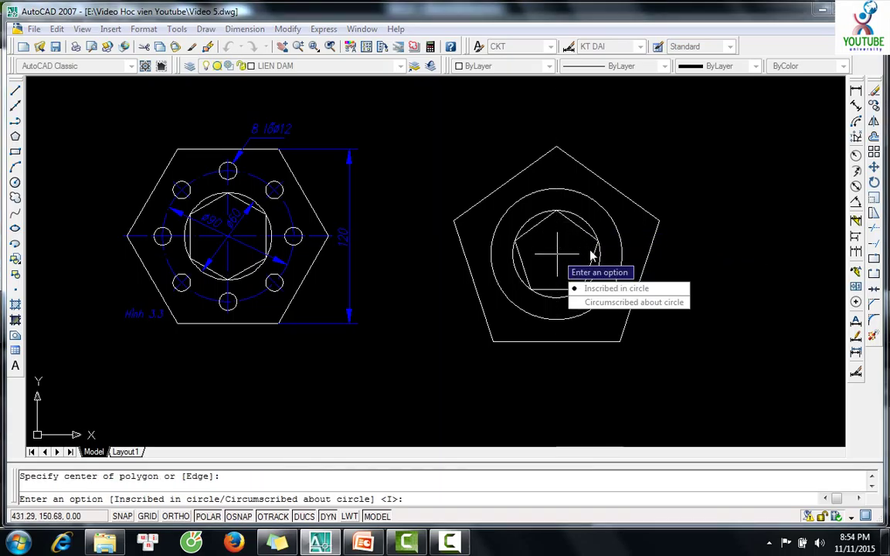
{"action": "left_click", "coordinate": [601, 291]}
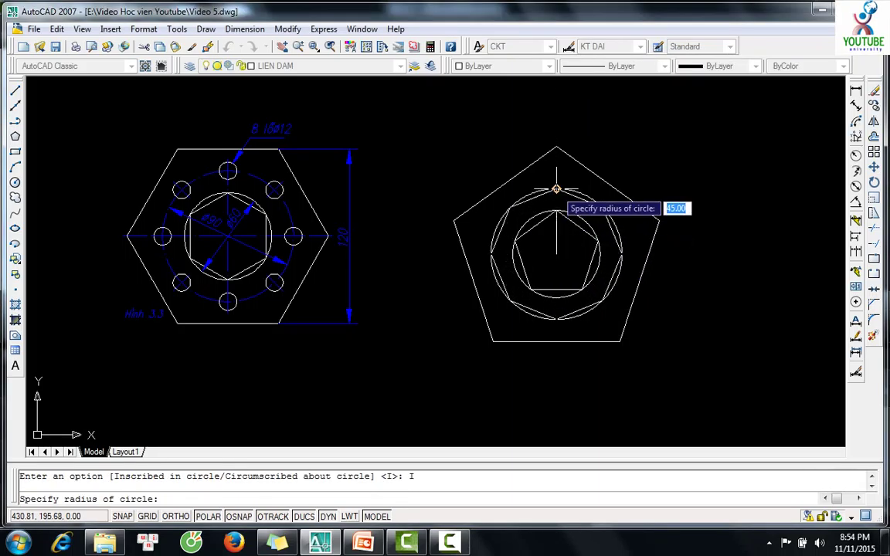
{"action": "key", "text": "Return"}
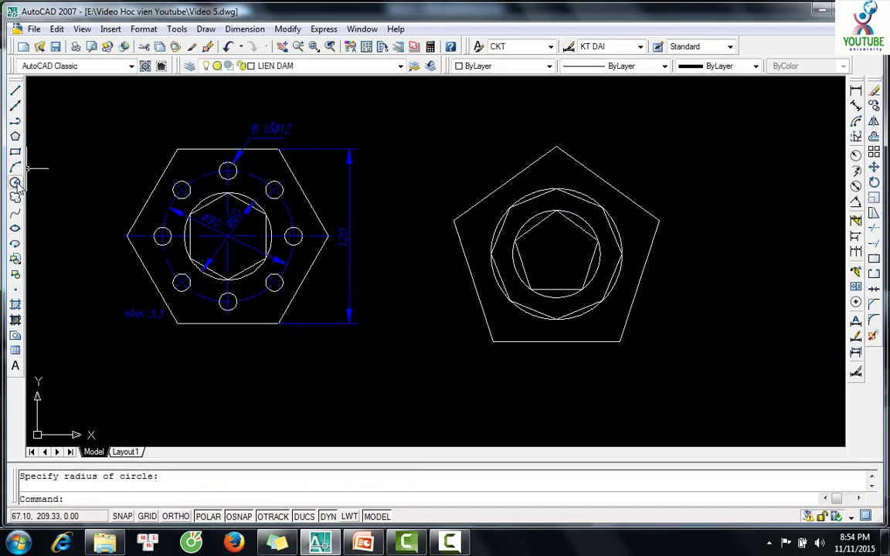
Draw radius-6 circles on the octagon's top, upper-left and left vertices
{"action": "left_click", "coordinate": [15, 183]}
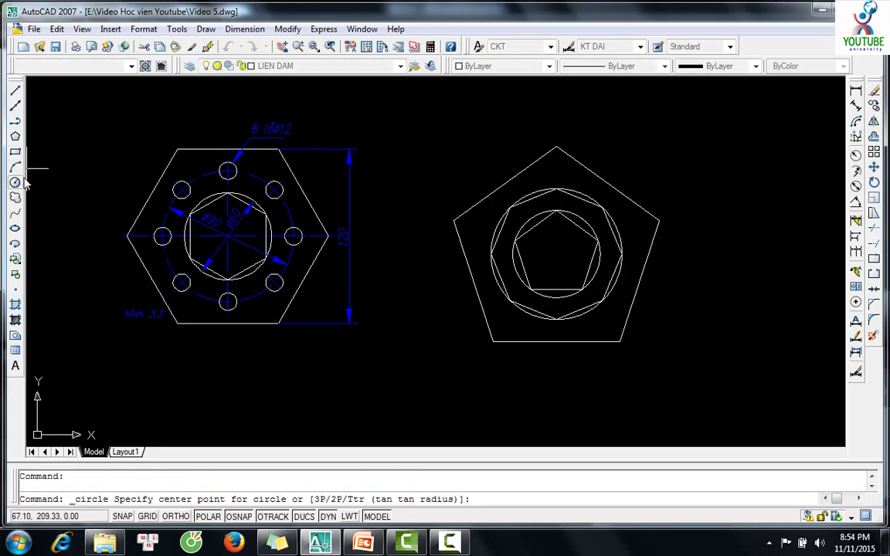
{"action": "left_click", "coordinate": [556, 189]}
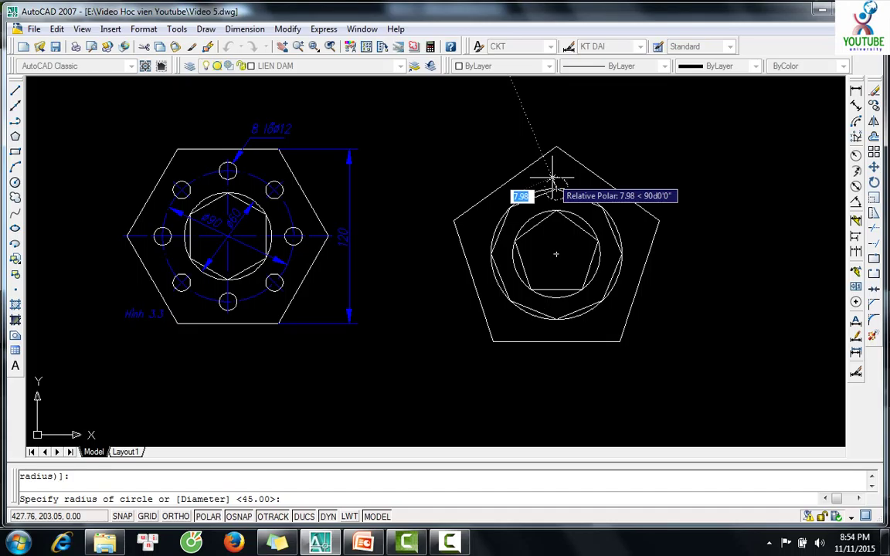
{"action": "type", "text": "6"}
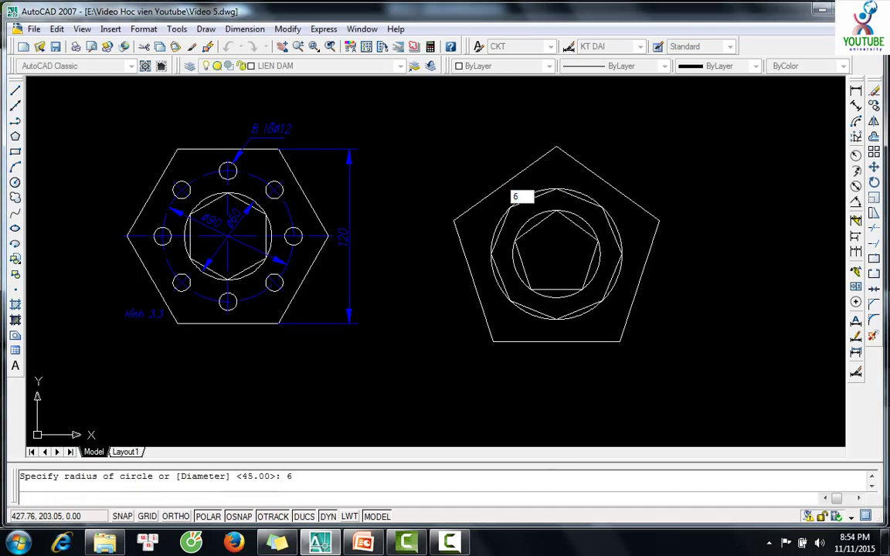
{"action": "key", "text": "Return"}
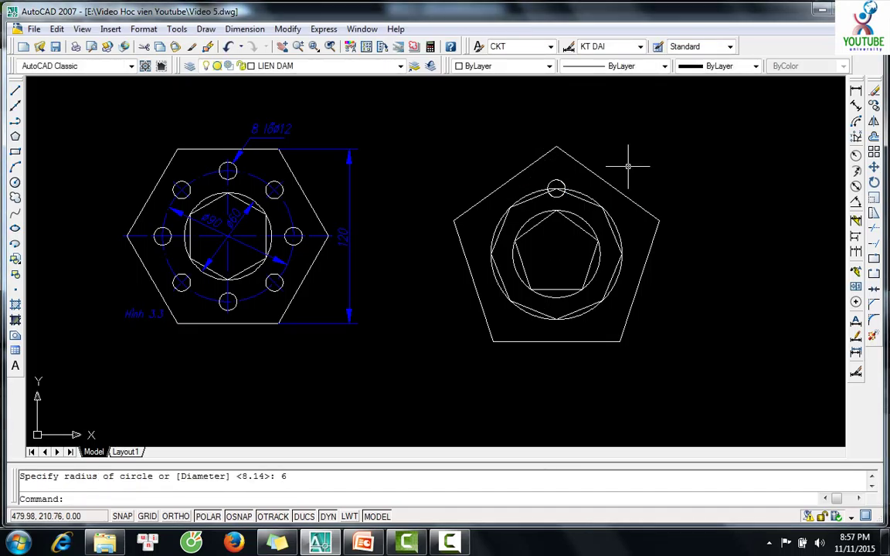
{"action": "key", "text": "Return"}
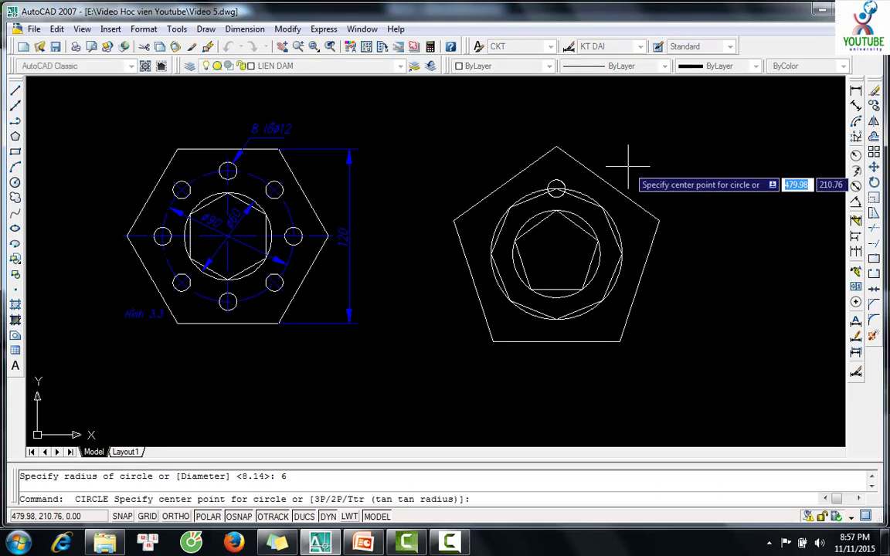
{"action": "left_click", "coordinate": [509, 207]}
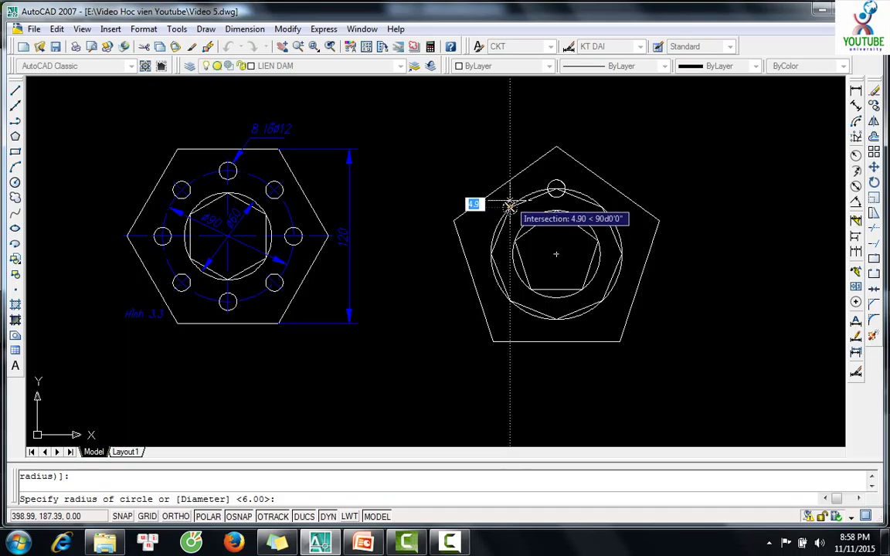
{"action": "left_click", "coordinate": [509, 205]}
{"action": "key", "text": "Return"}
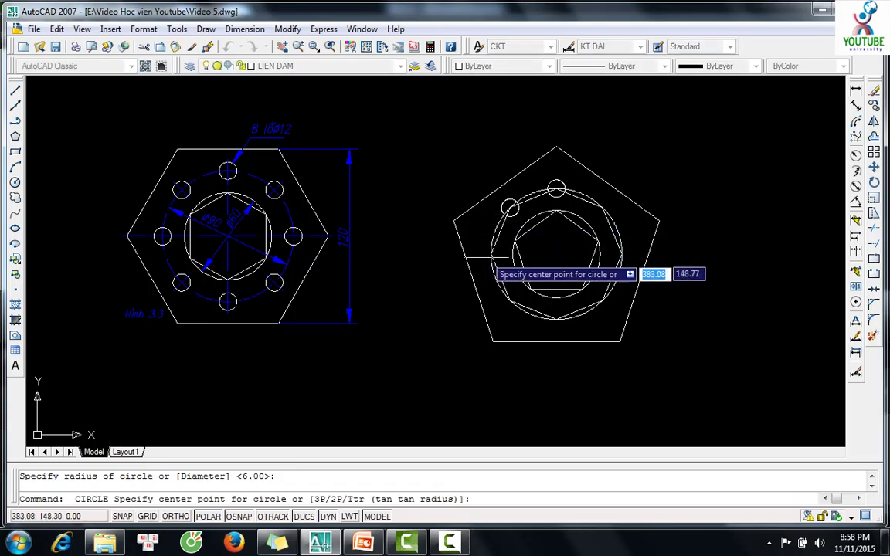
{"action": "left_click", "coordinate": [491, 253]}
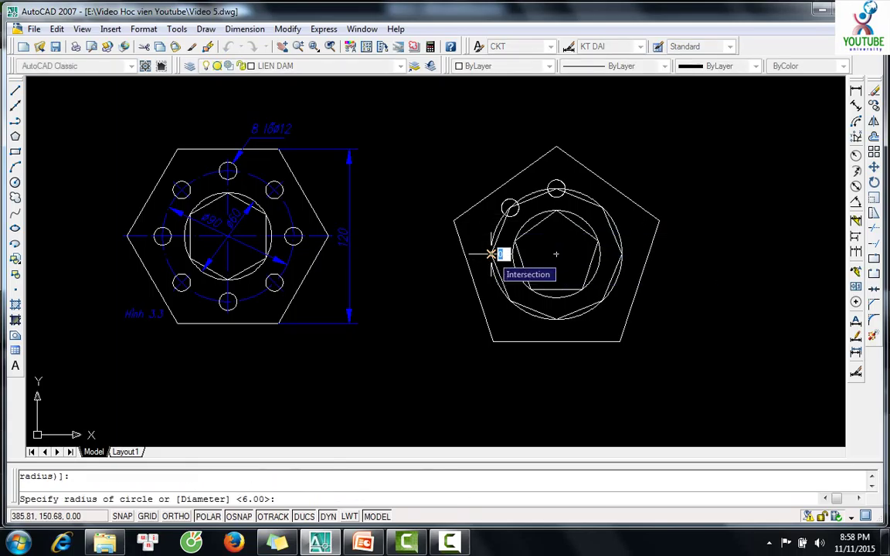
{"action": "key", "text": "Return"}
Add radius-6 circles on the lower-left, bottom, lower-right, right and upper-right octagon vertices
{"action": "key", "text": "Return"}
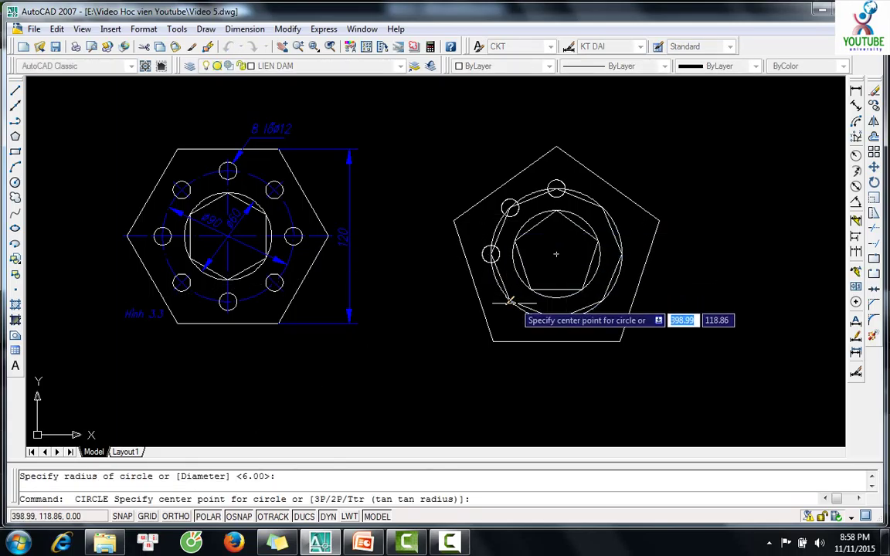
{"action": "left_click", "coordinate": [510, 300]}
{"action": "key", "text": "Return"}
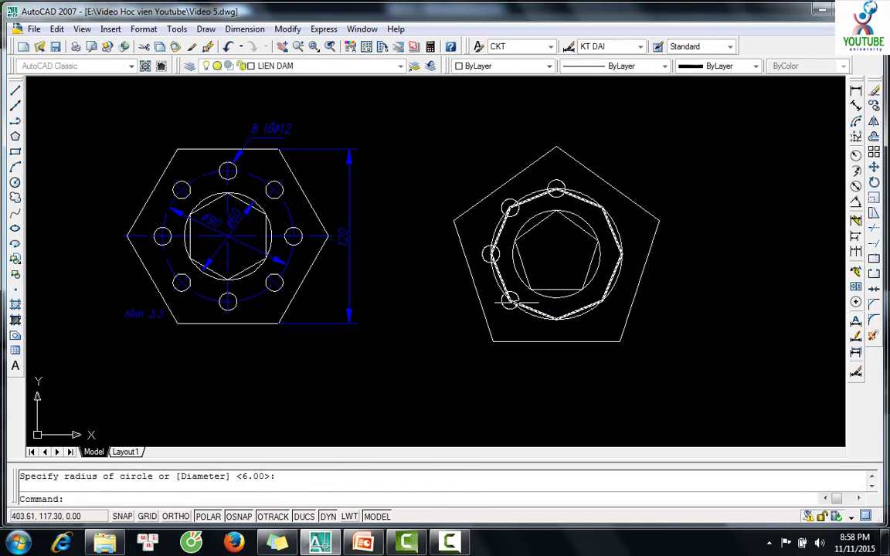
{"action": "key", "text": "Return"}
{"action": "left_click", "coordinate": [557, 319]}
{"action": "key", "text": "Return"}
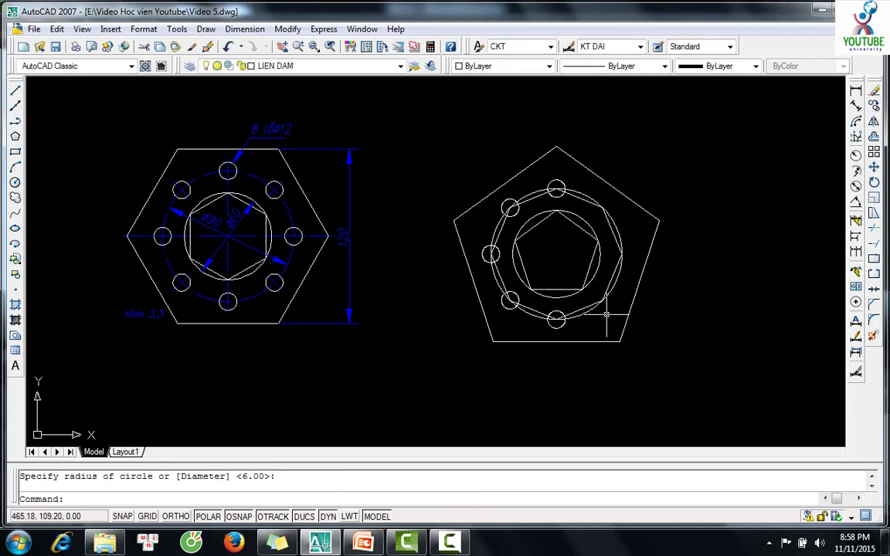
{"action": "key", "text": "Return"}
{"action": "left_click", "coordinate": [602, 299]}
{"action": "key", "text": "Return"}
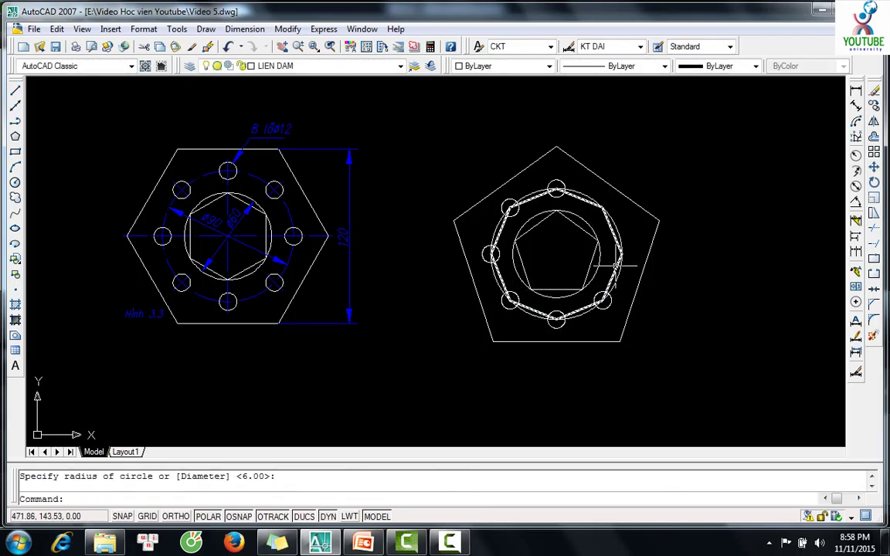
{"action": "key", "text": "Return"}
{"action": "left_click", "coordinate": [622, 254]}
{"action": "key", "text": "Return"}
{"action": "key", "text": "Return"}
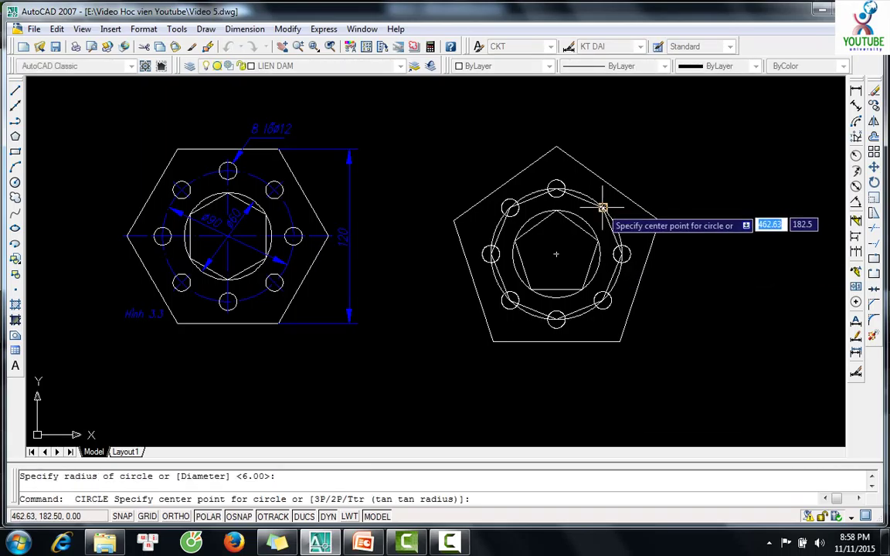
{"action": "left_click", "coordinate": [602, 207]}
{"action": "key", "text": "Return"}
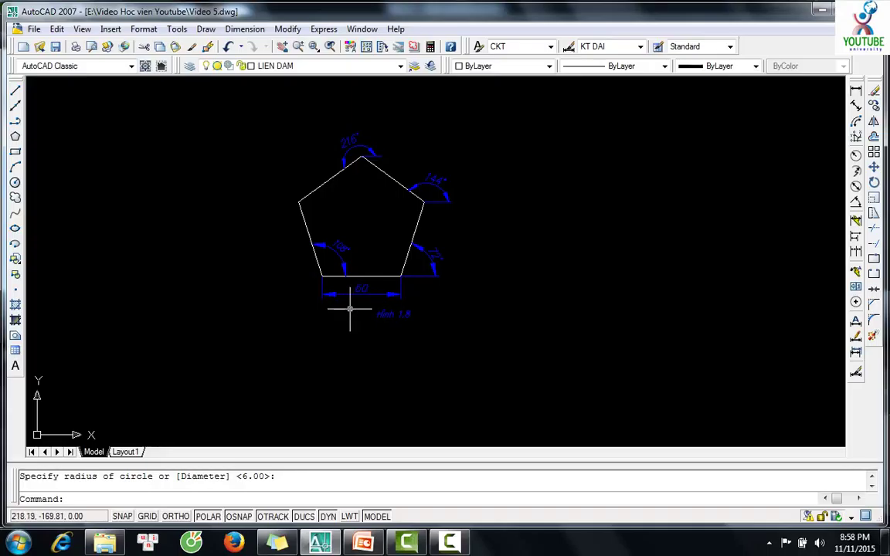
Start a new polygon beside the Hinh 1.8 reference pentagon
{"action": "left_click", "coordinate": [14, 136]}
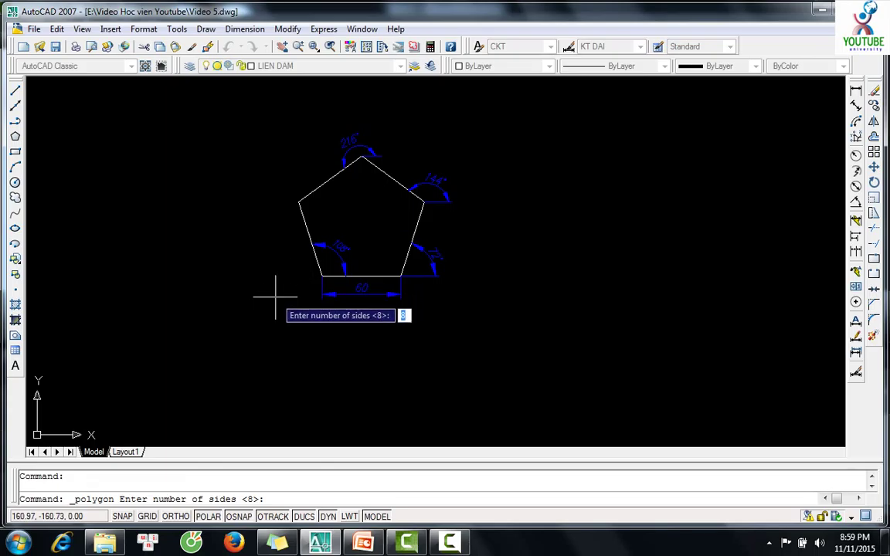
Begin a five-sided polygon by edge, fixing the first endpoint with Ortho on
{"action": "type", "text": "5"}
{"action": "key", "text": "Return"}
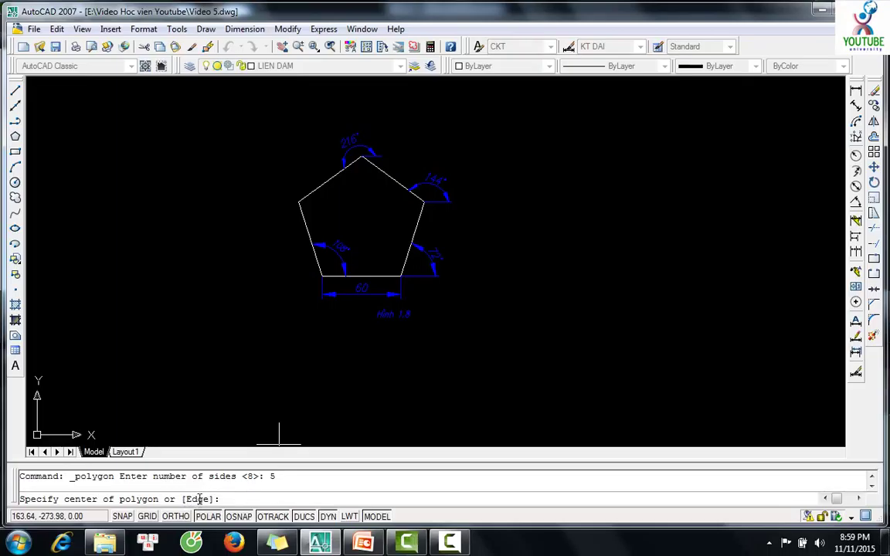
{"action": "type", "text": "e"}
{"action": "key", "text": "Return"}
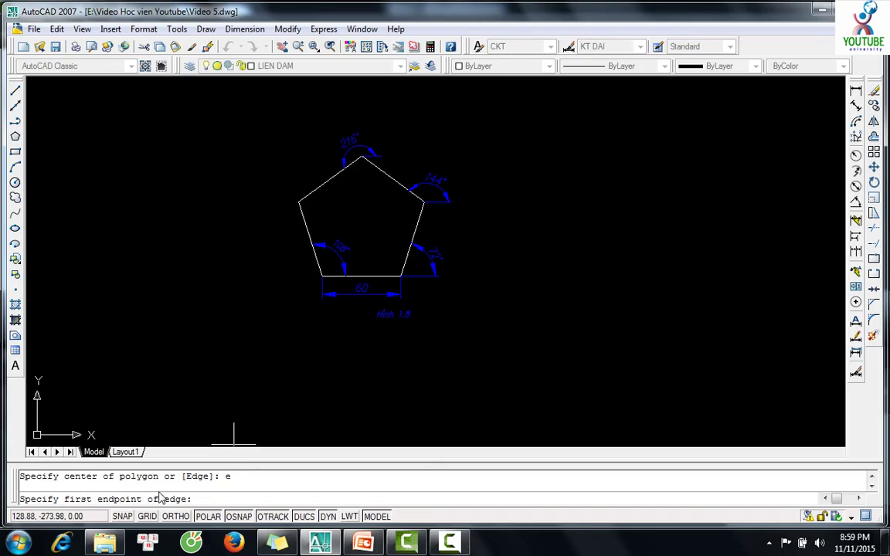
{"action": "left_click", "coordinate": [520, 272]}
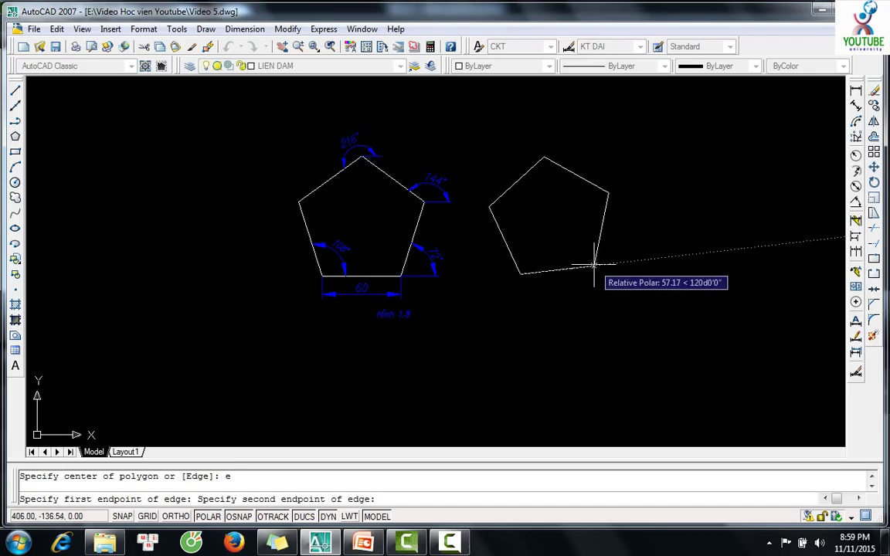
{"action": "key", "text": "F8"}
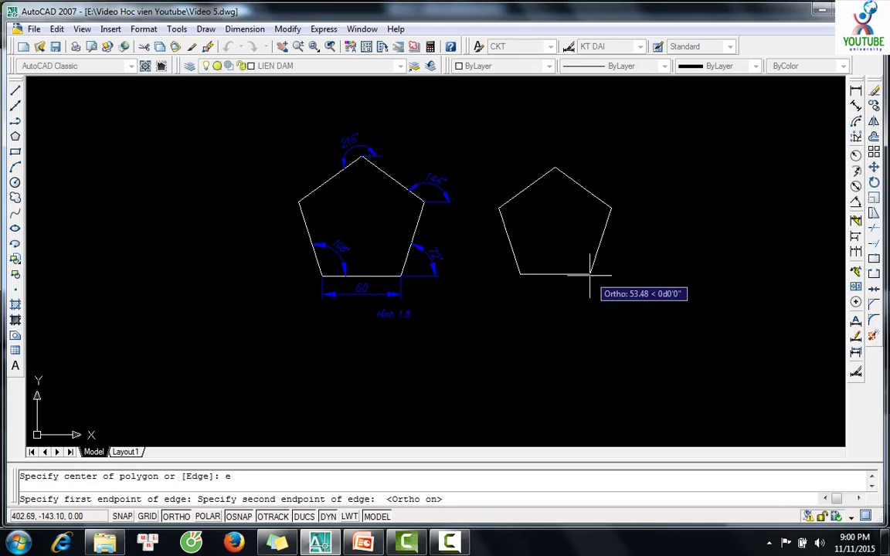
Finish the pentagon with a 60-unit horizontal edge, then start the ELLIPSE command
{"action": "type", "text": "60"}
{"action": "key", "text": "Return"}
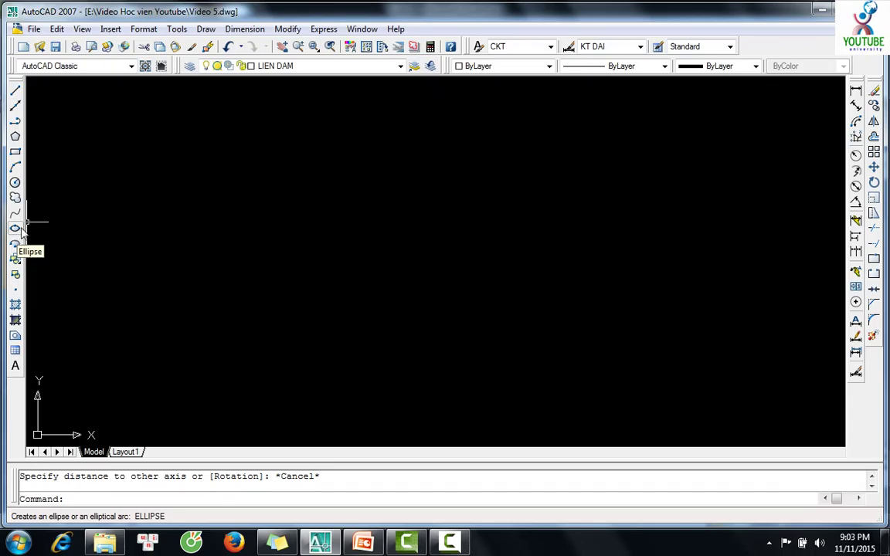
{"action": "left_click", "coordinate": [206, 31]}
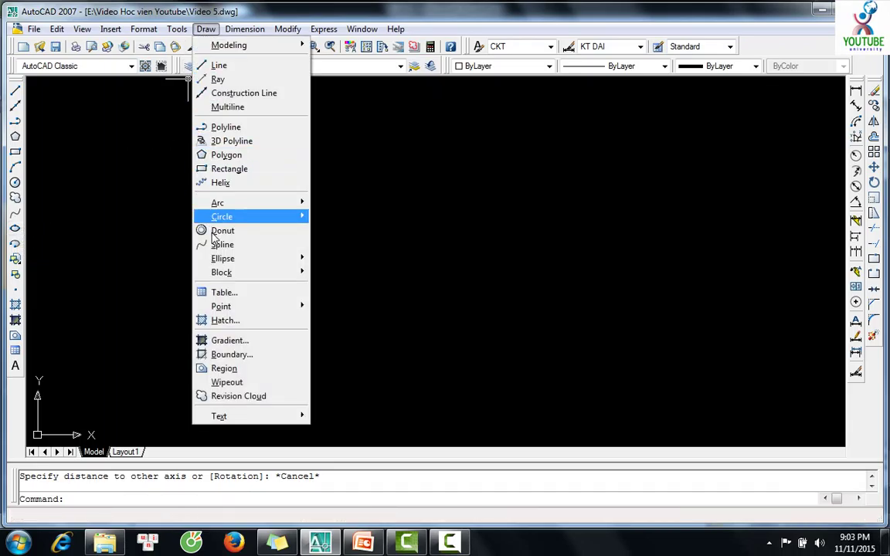
{"action": "mouse_move", "coordinate": [222, 258]}
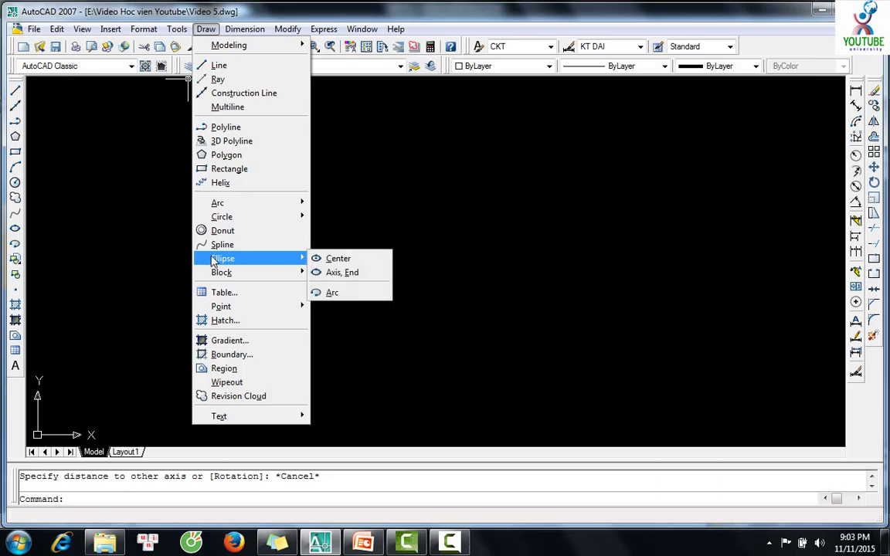
{"action": "left_click", "coordinate": [163, 271]}
{"action": "left_click", "coordinate": [160, 260]}
{"action": "type", "text": "el"}
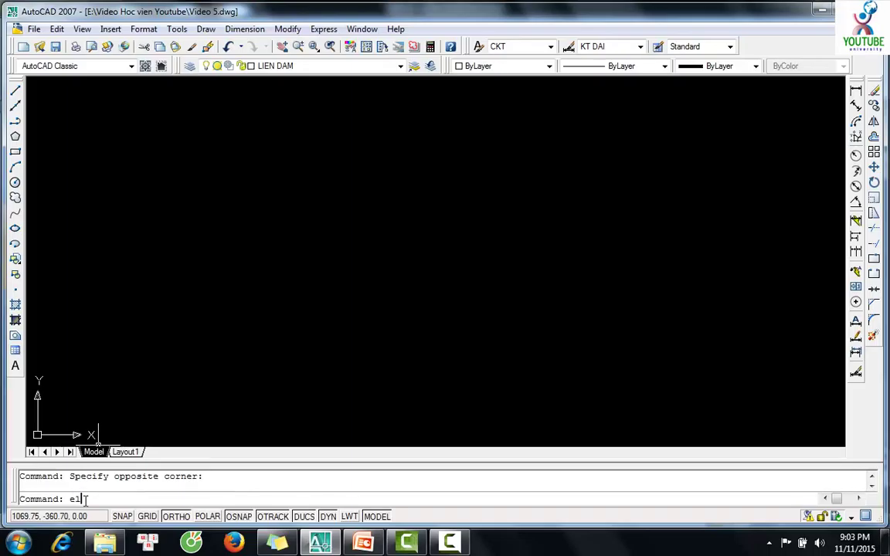
{"action": "key", "text": "Return"}
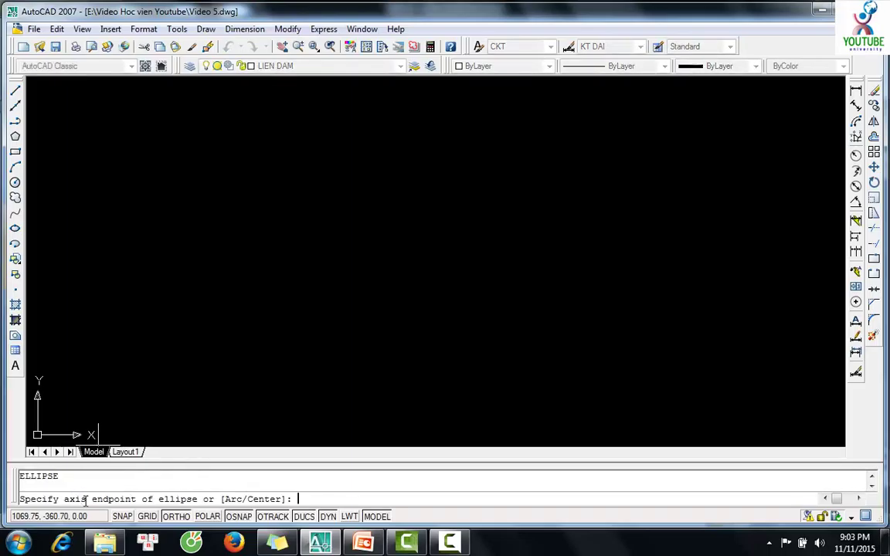
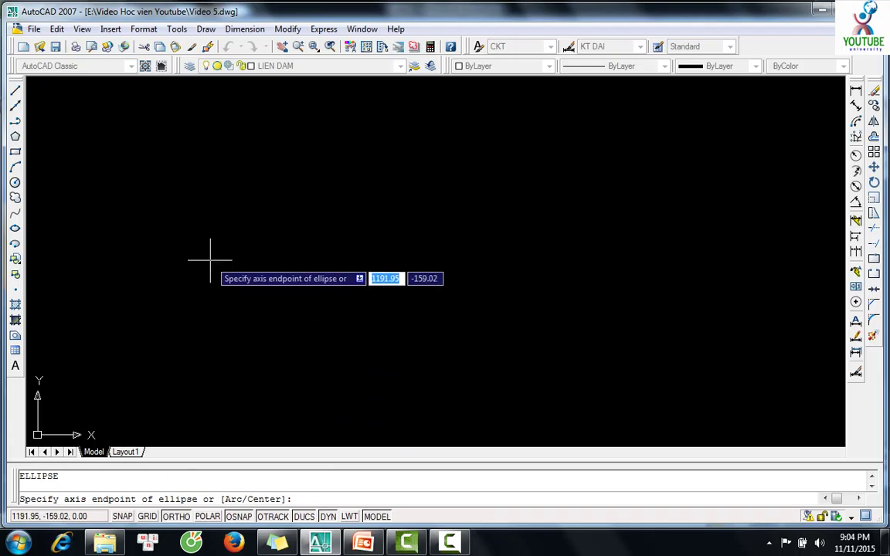
Draw a wide horizontal ellipse from two axis endpoints with the other axis distance 50
{"action": "left_click", "coordinate": [209, 259]}
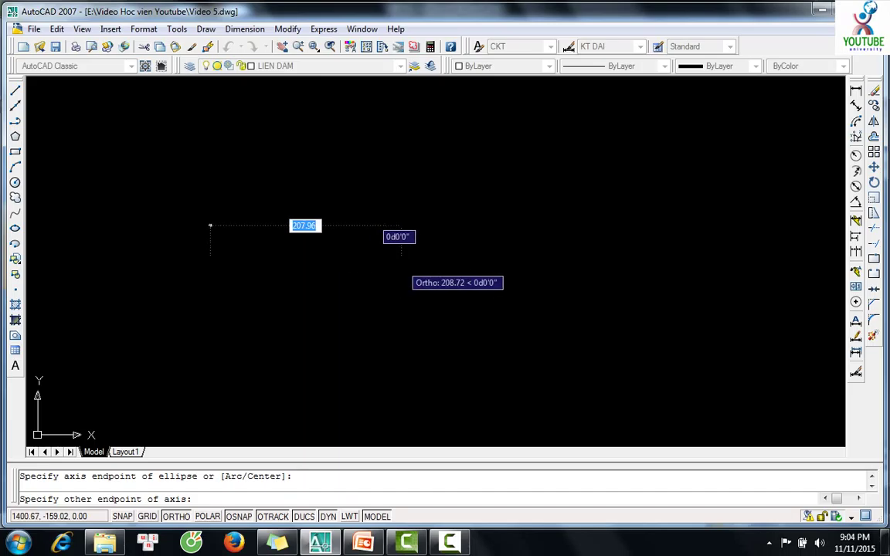
{"action": "left_click", "coordinate": [404, 260]}
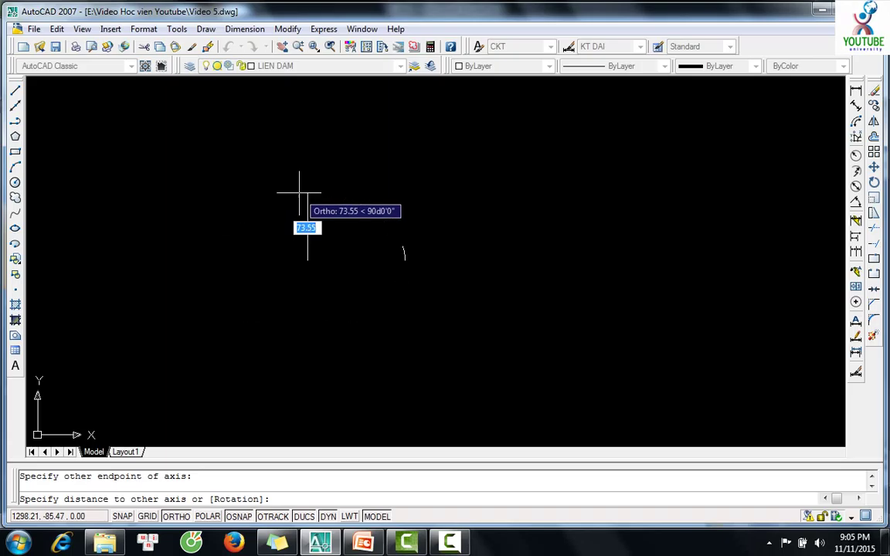
{"action": "key", "text": "F8"}
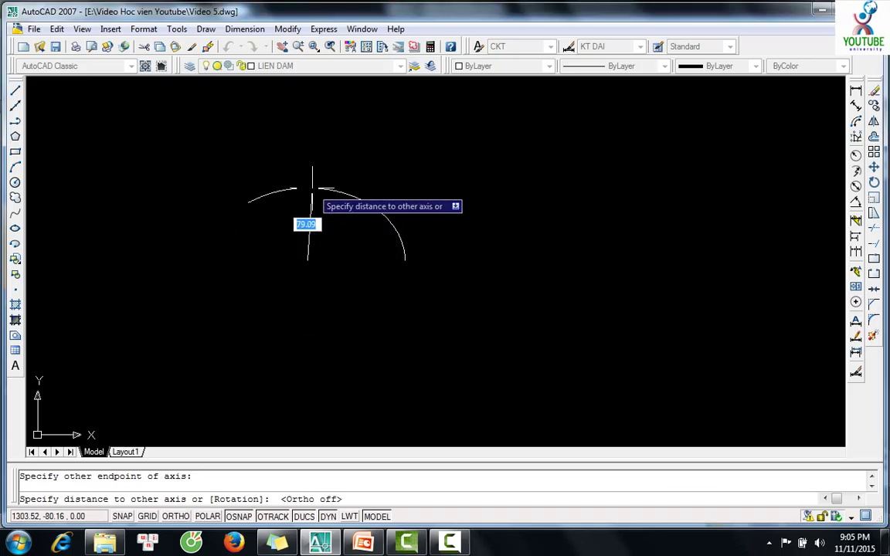
{"action": "type", "text": "50"}
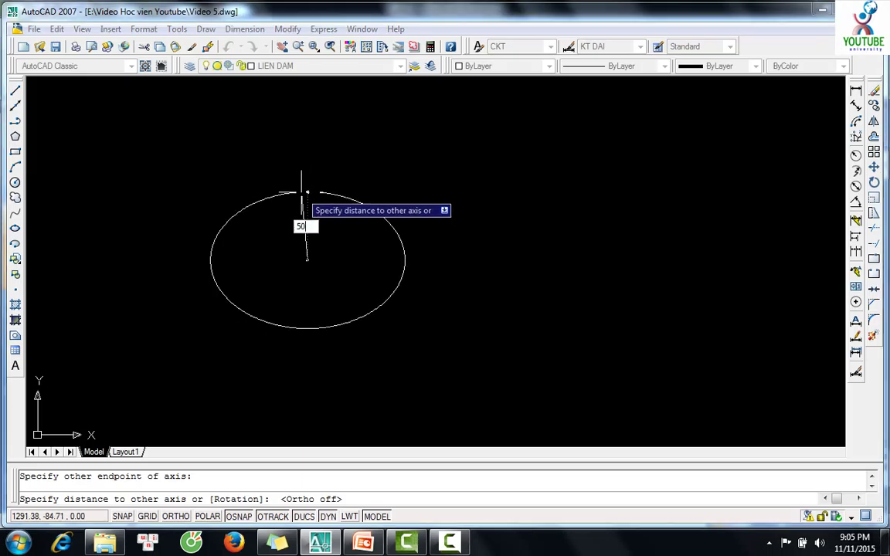
{"action": "key", "text": "Return"}
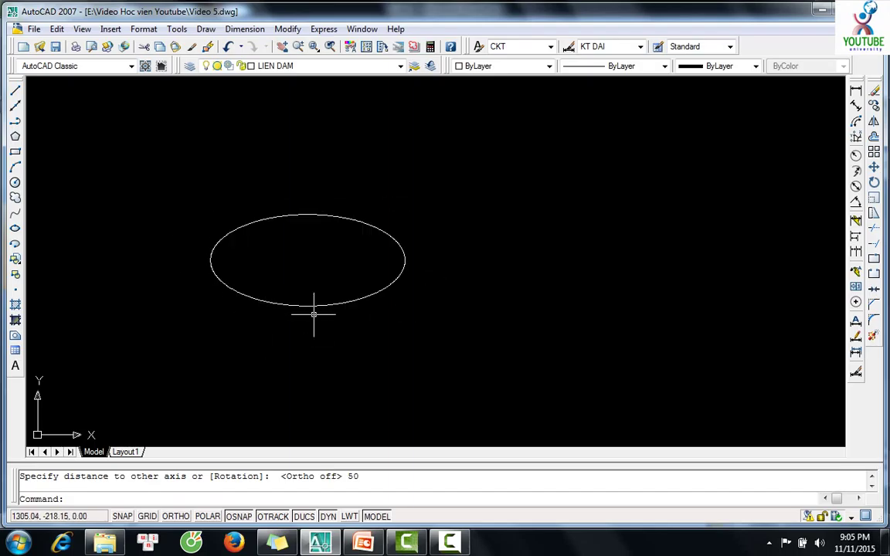
{"action": "key", "text": "Return"}
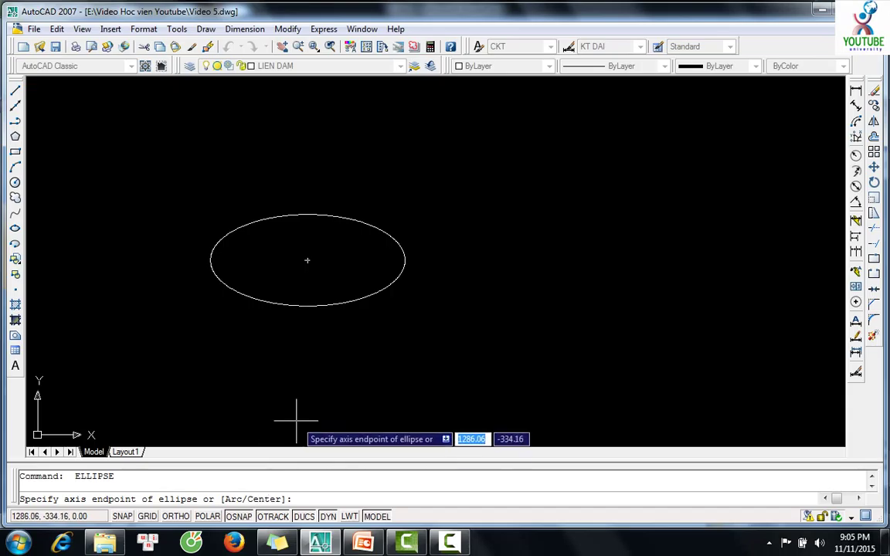
Draw a centre-defined ellipse to the right with a 100-unit axis
{"action": "type", "text": "c"}
{"action": "key", "text": "Return"}
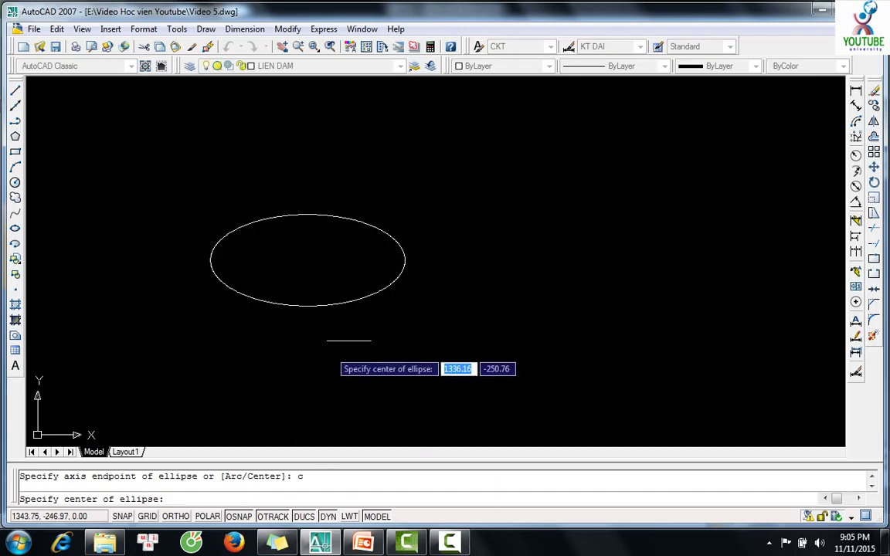
{"action": "left_click", "coordinate": [593, 253]}
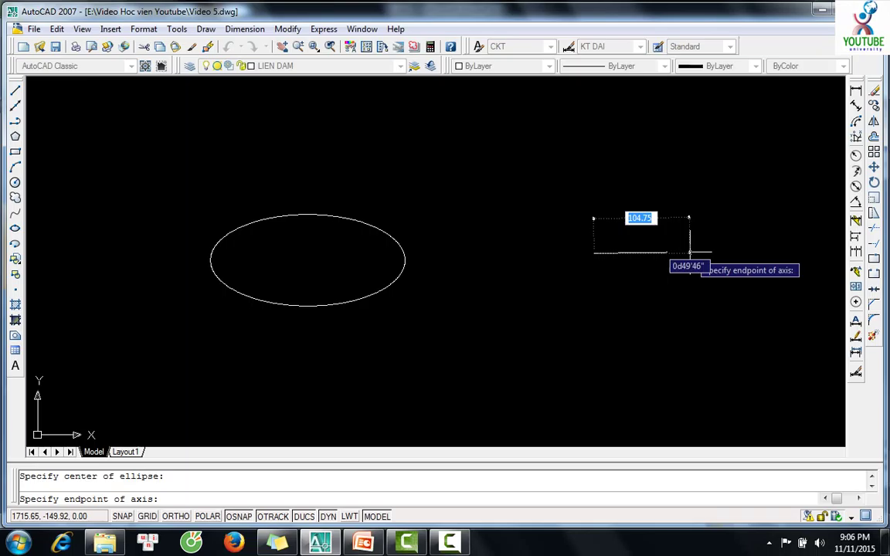
{"action": "type", "text": "100"}
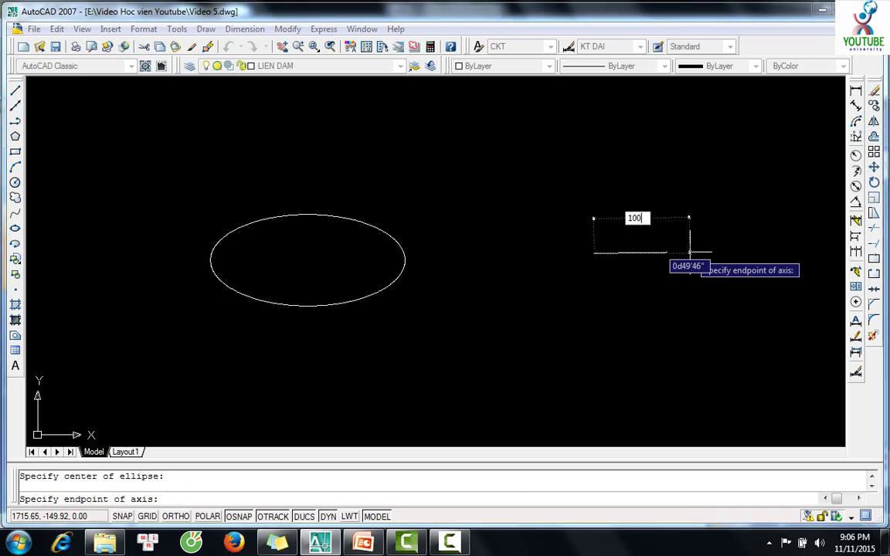
{"action": "key", "text": "Return"}
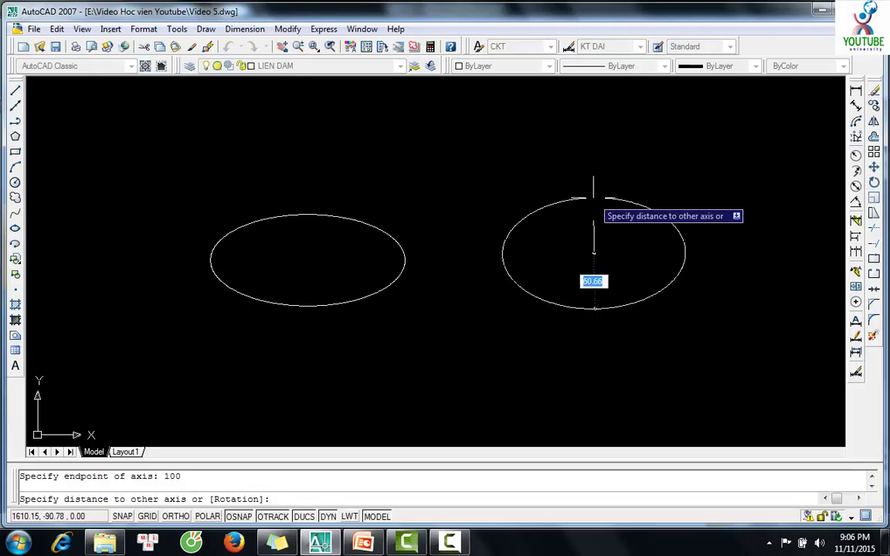
{"action": "left_click", "coordinate": [593, 188]}
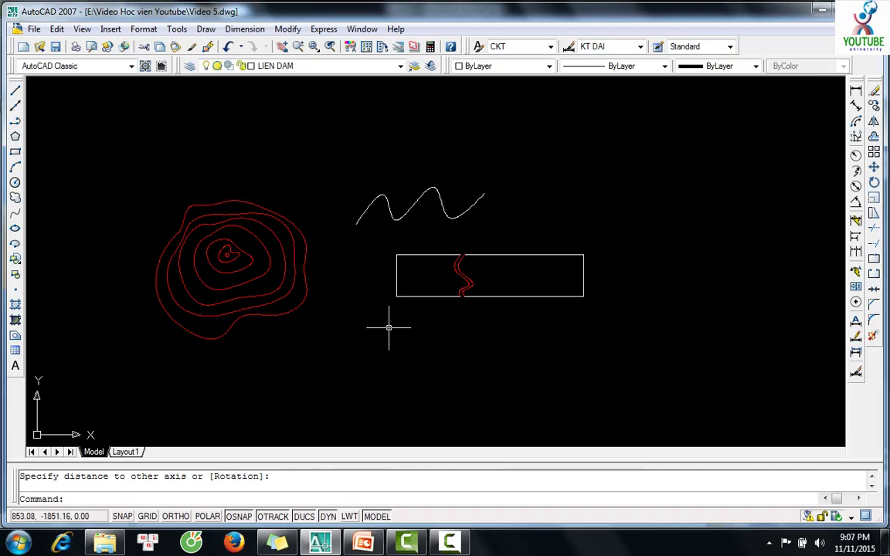
{"action": "left_click", "coordinate": [361, 217]}
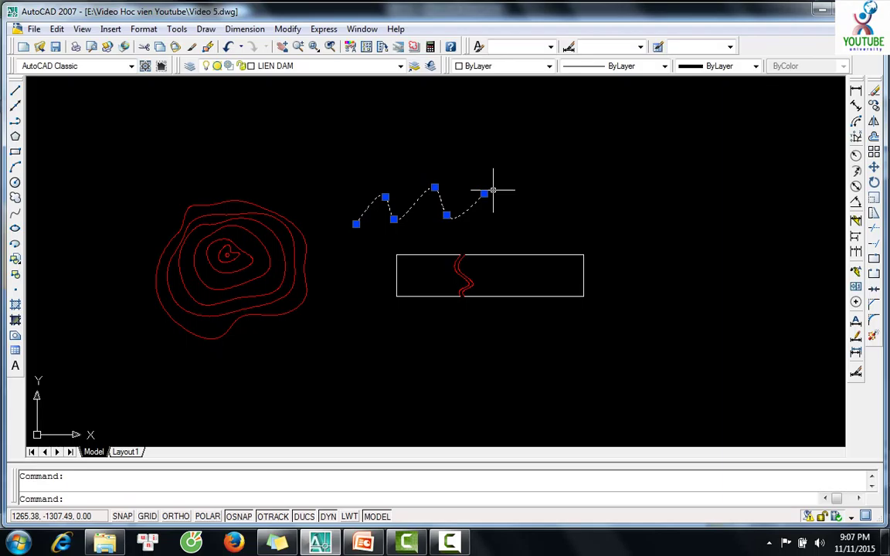
{"action": "key", "text": "Escape"}
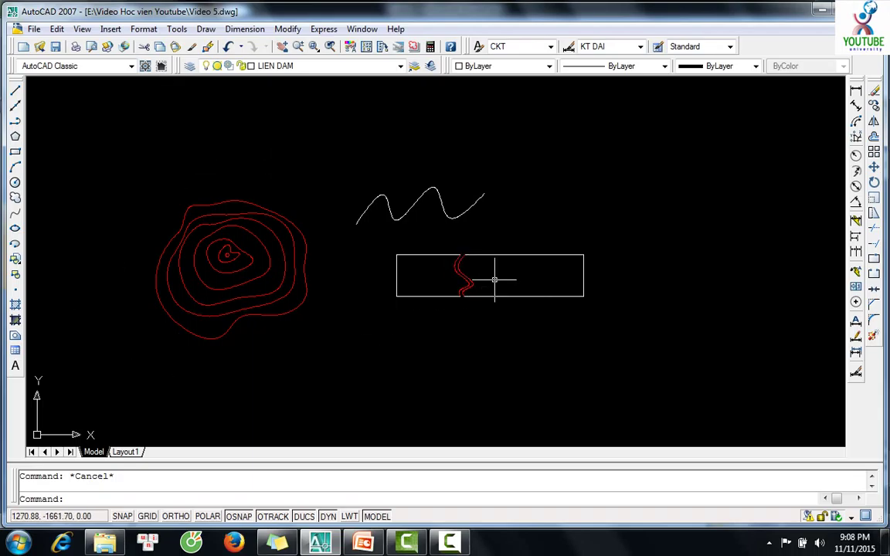
{"action": "scroll", "coordinate": [473, 270], "scroll_direction": "up", "scroll_amount": 3}
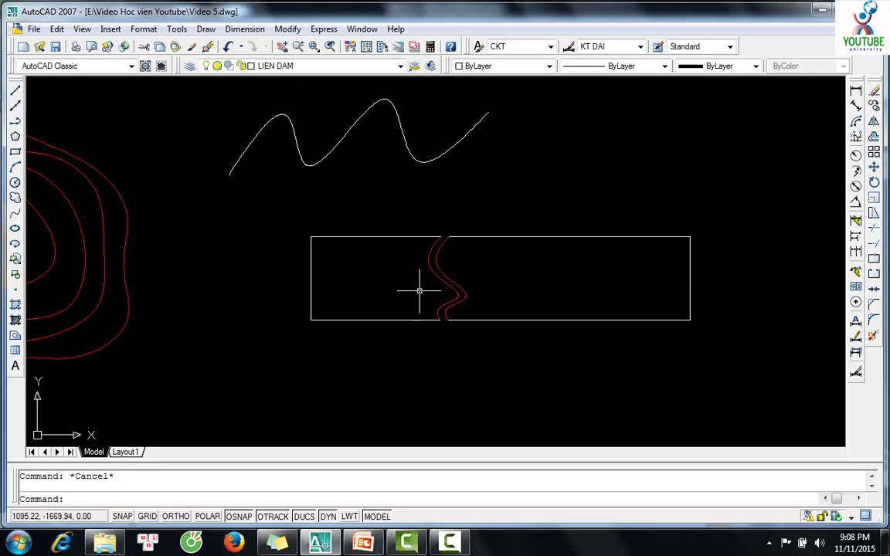
{"action": "scroll", "coordinate": [427, 288], "scroll_direction": "down", "scroll_amount": 1}
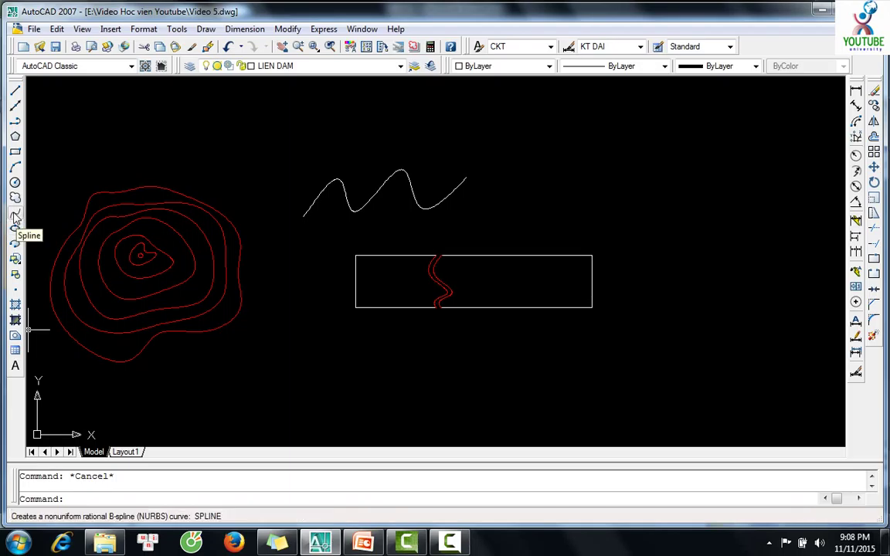
Draw a taller wavy spline through six zigzag fit points right of the existing wave
{"action": "left_click", "coordinate": [206, 30]}
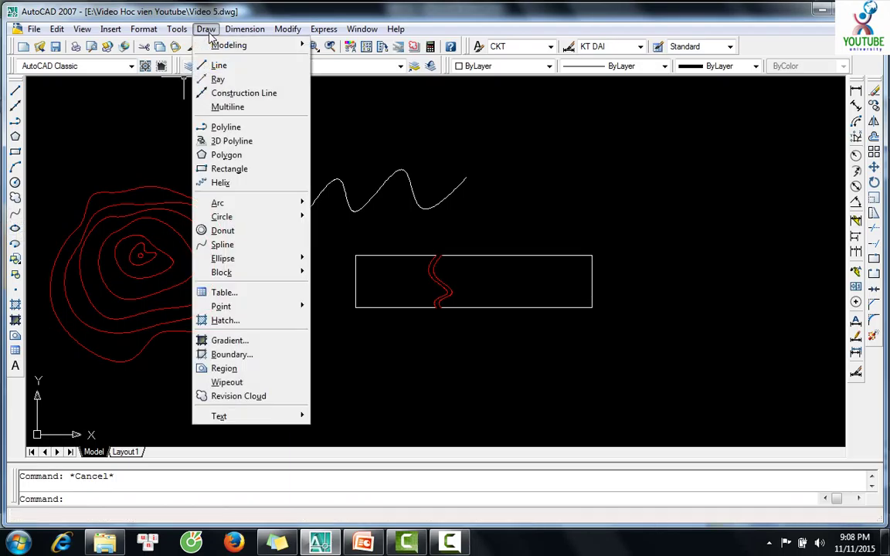
{"action": "left_click", "coordinate": [222, 245]}
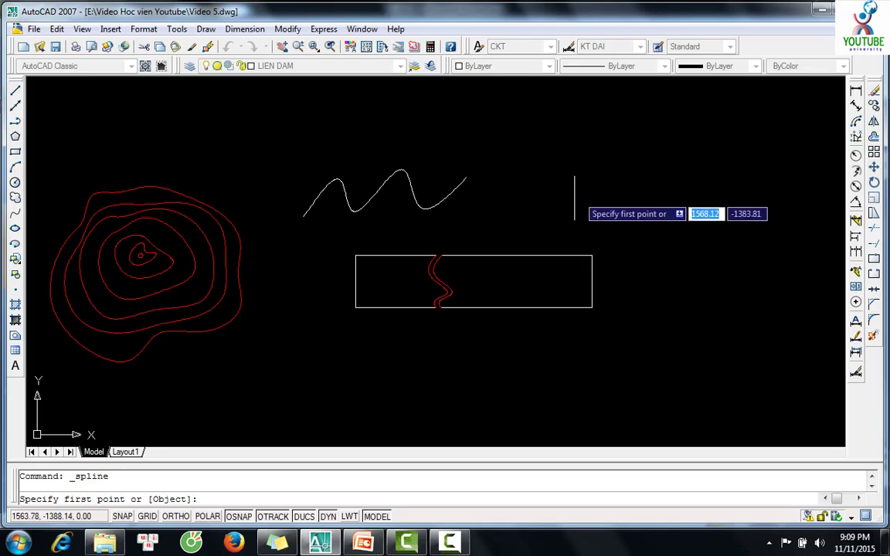
{"action": "left_click", "coordinate": [570, 199]}
{"action": "left_click", "coordinate": [605, 147]}
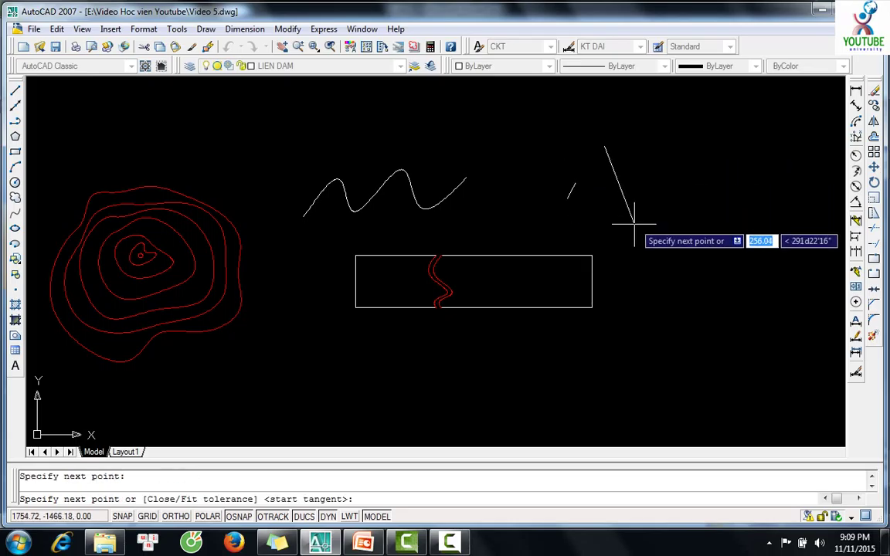
{"action": "left_click", "coordinate": [661, 152]}
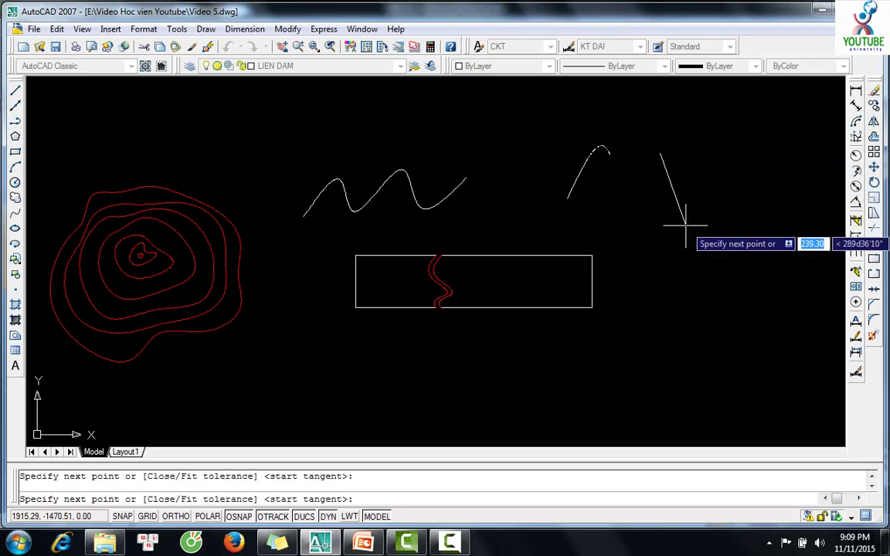
{"action": "left_click", "coordinate": [716, 156]}
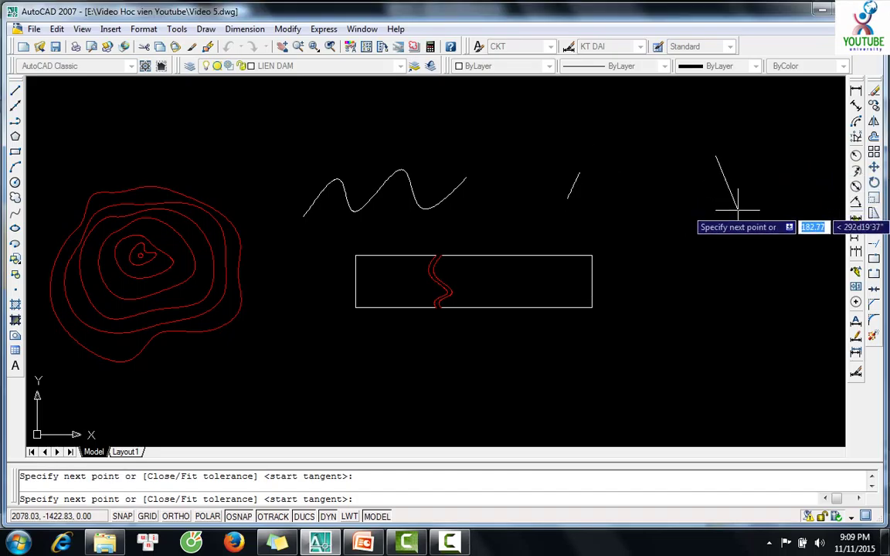
{"action": "left_click", "coordinate": [737, 210]}
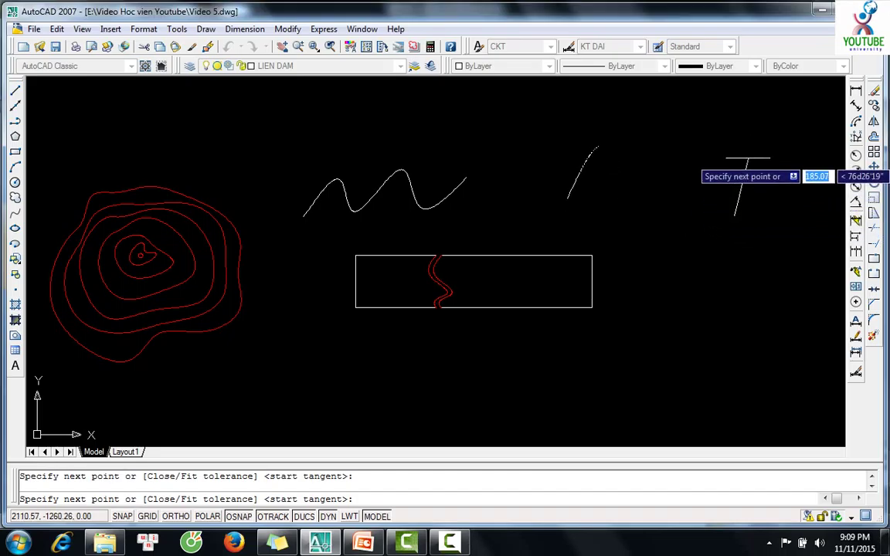
{"action": "left_click", "coordinate": [747, 159]}
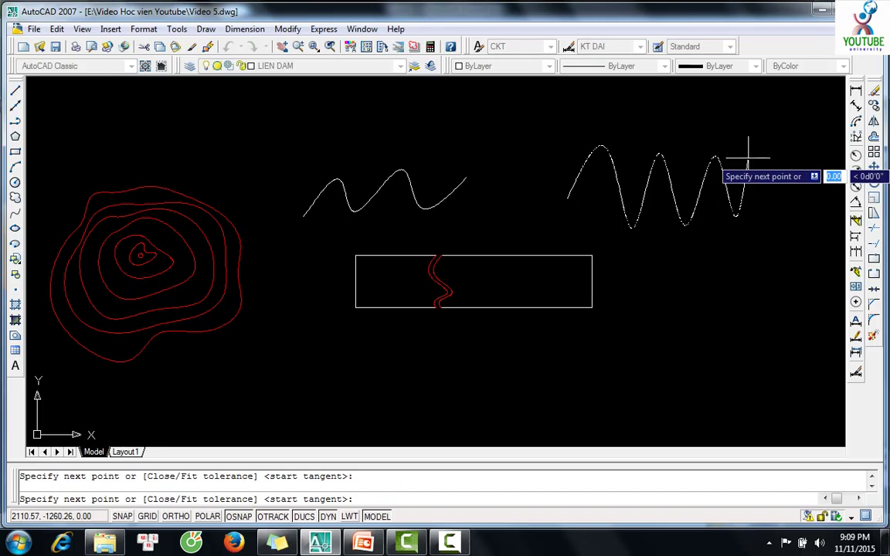
{"action": "key", "text": "Return"}
{"action": "key", "text": "Return"}
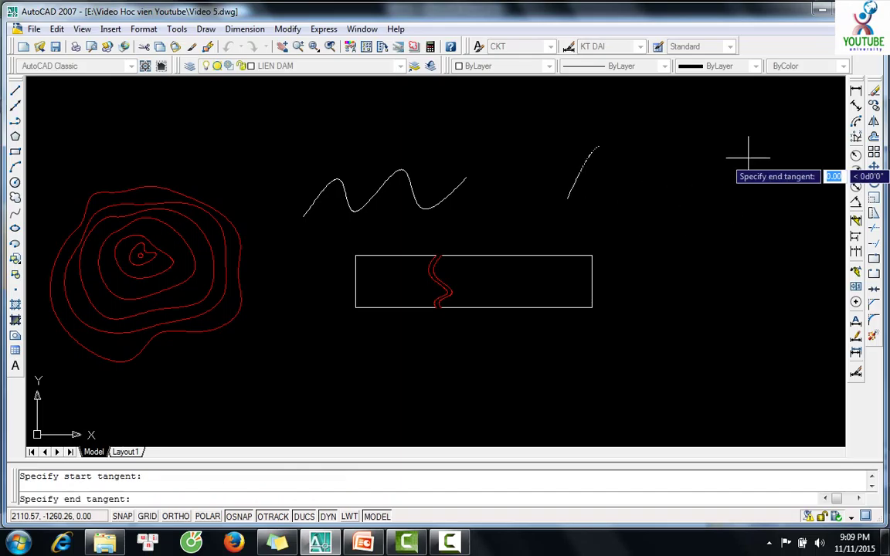
{"action": "key", "text": "Return"}
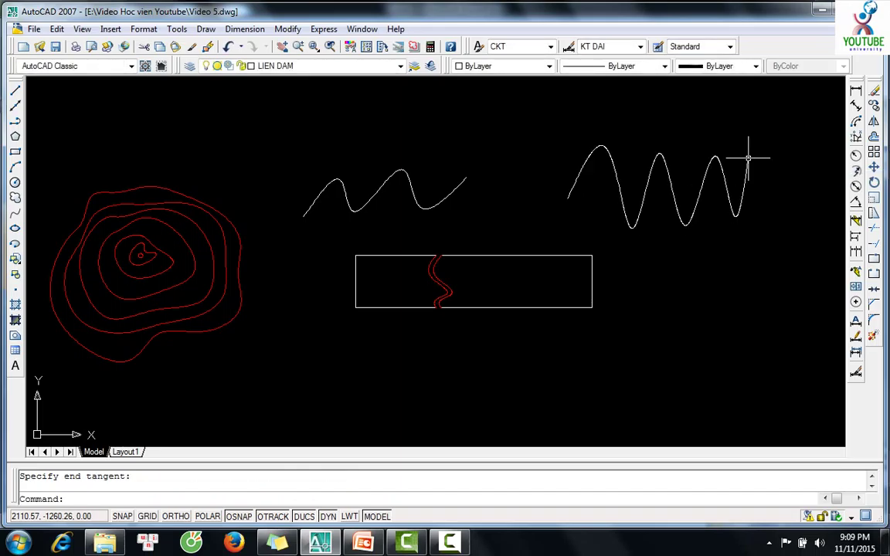
{"action": "key", "text": "Return"}
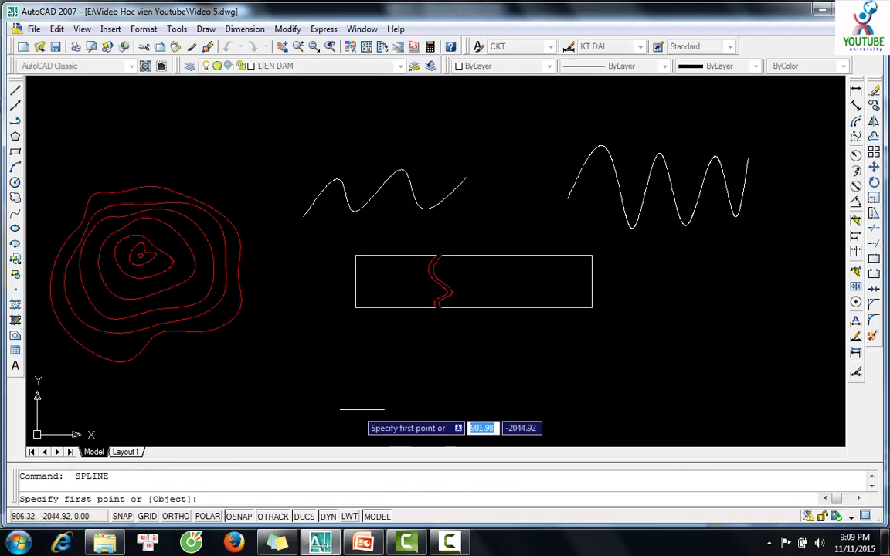
Draw a closed looping spline through three points at the lower right, then set its tangent
{"action": "left_click", "coordinate": [486, 413]}
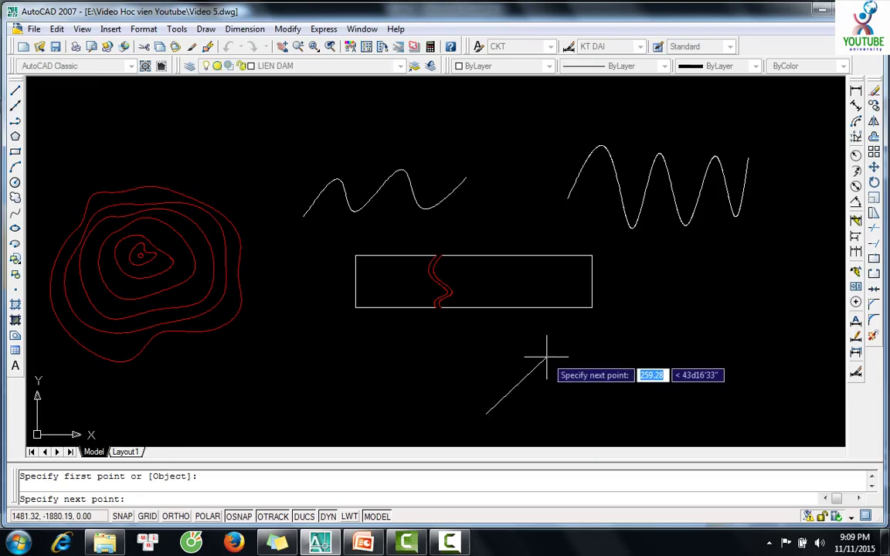
{"action": "left_click", "coordinate": [525, 361]}
{"action": "left_click", "coordinate": [603, 409]}
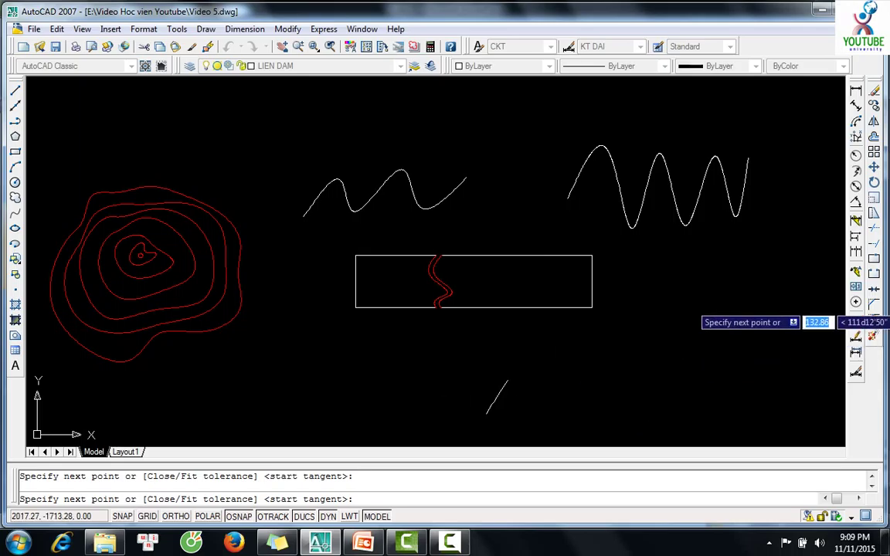
{"action": "type", "text": "c"}
{"action": "key", "text": "Return"}
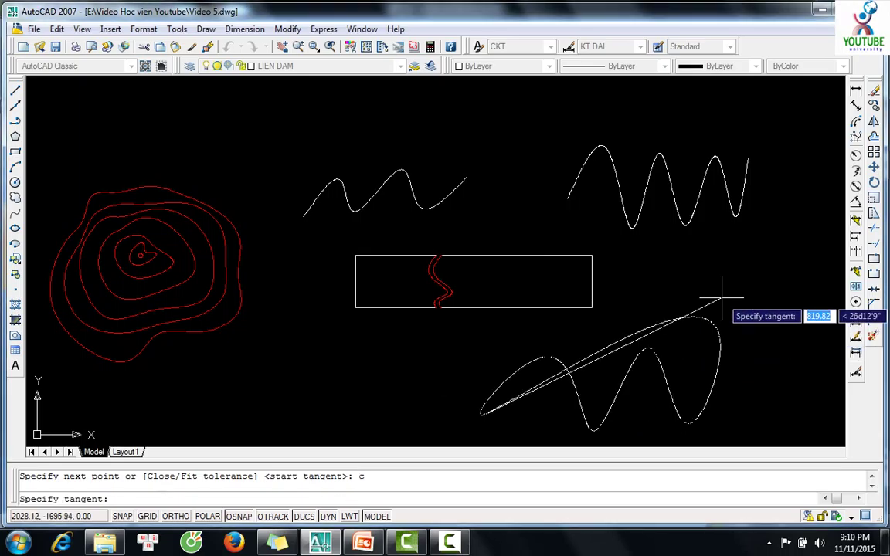
{"action": "left_click", "coordinate": [722, 297]}
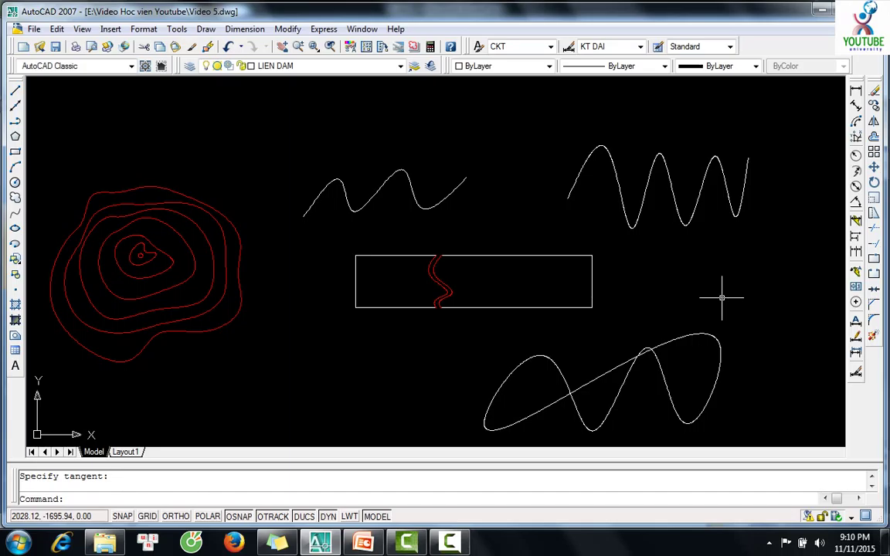
Begin a new wavy spline at the lower left with its first three fit points
{"action": "key", "text": "Return"}
{"action": "left_click", "coordinate": [239, 404]}
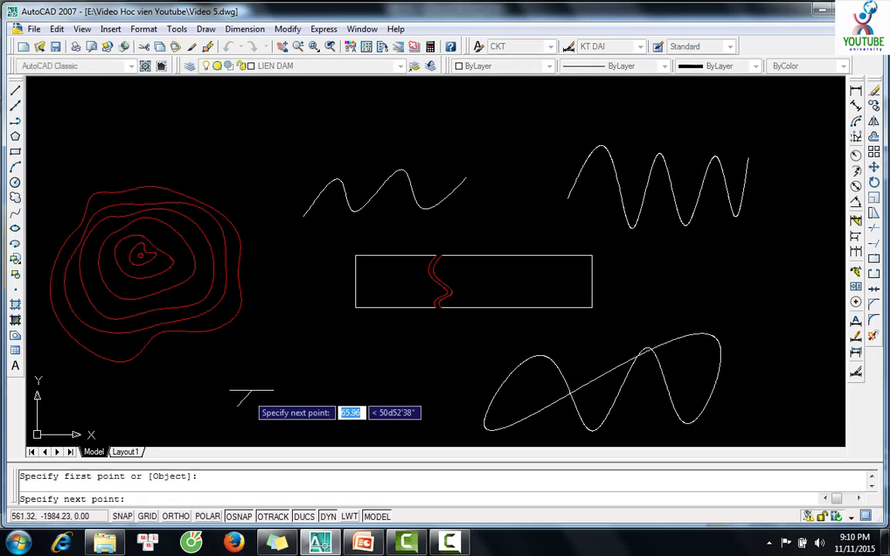
{"action": "left_click", "coordinate": [267, 362]}
{"action": "left_click", "coordinate": [288, 380]}
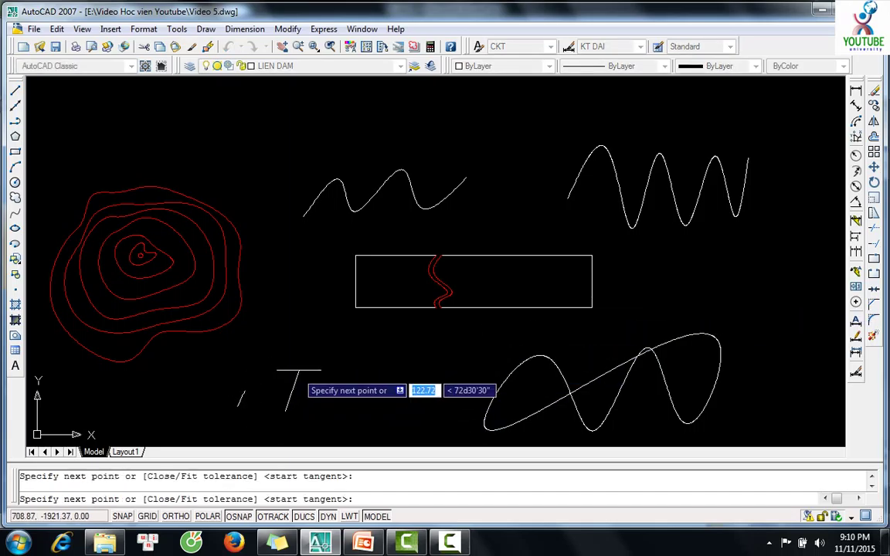
Add two more peaks to the lower-left spline and set its start and end tangents
{"action": "left_click", "coordinate": [323, 412]}
{"action": "left_click", "coordinate": [355, 371]}
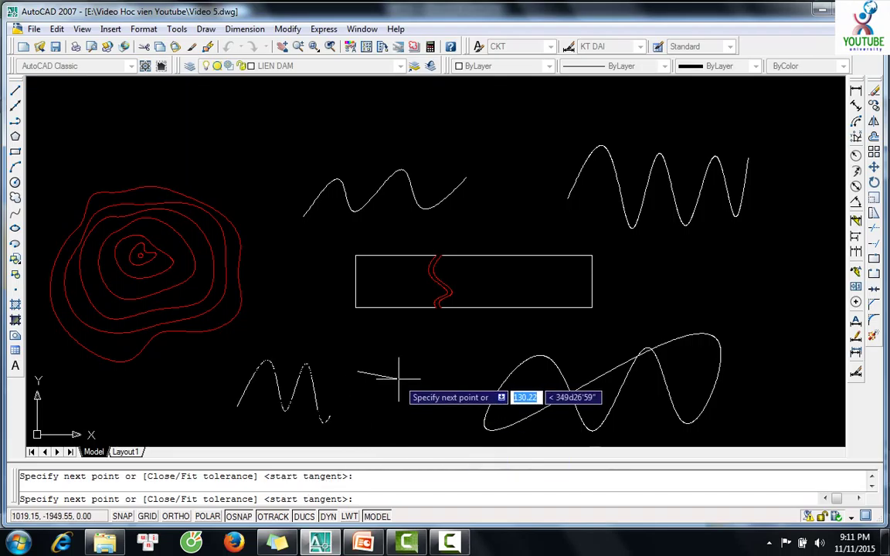
{"action": "key", "text": "Return"}
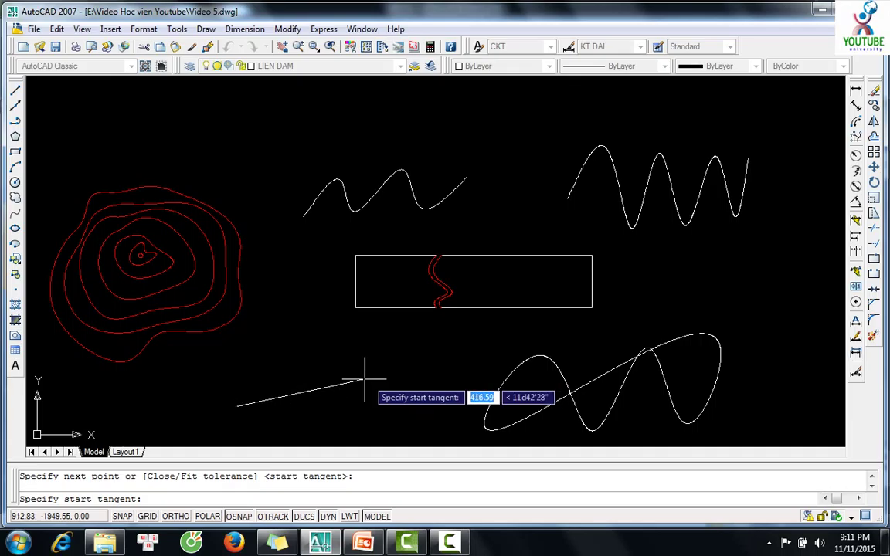
{"action": "left_click", "coordinate": [357, 377]}
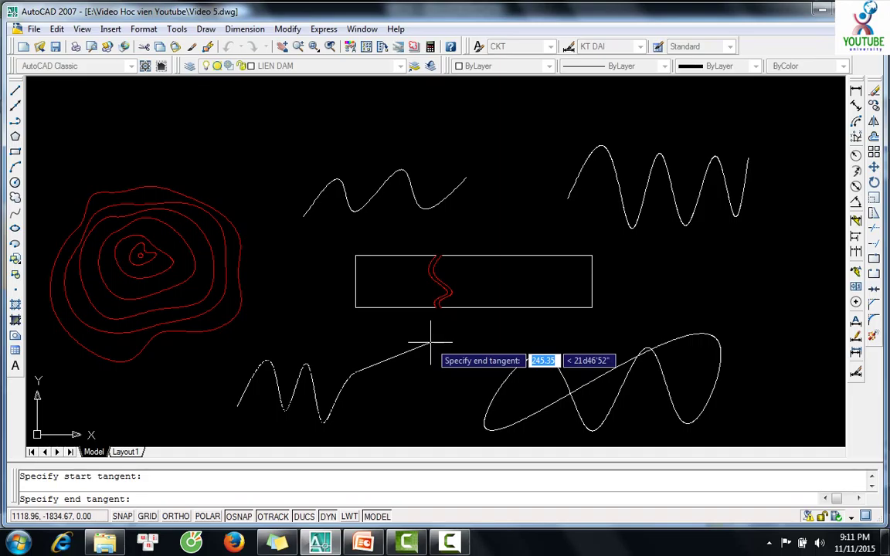
{"action": "left_click", "coordinate": [431, 342]}
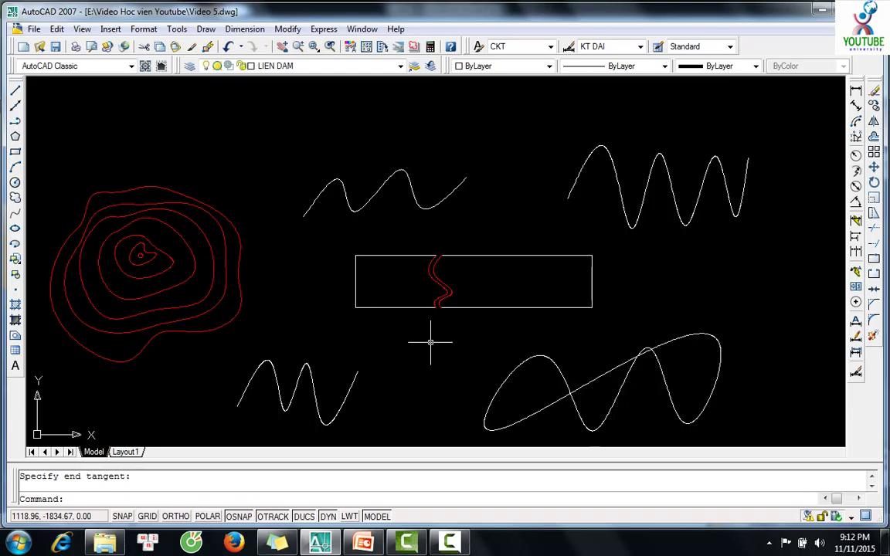
{"action": "scroll", "coordinate": [431, 342], "scroll_direction": "up", "scroll_amount": 5}
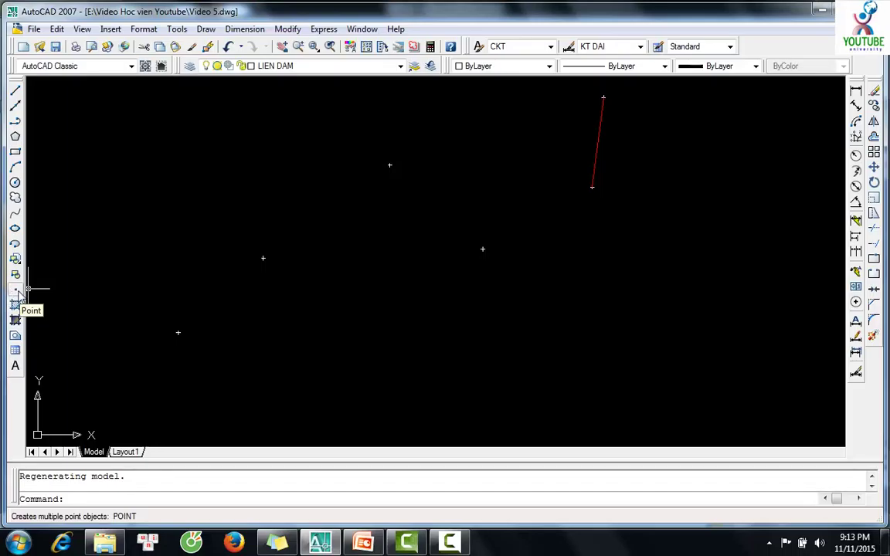
Start the Point command from the Draw toolbar near the scattered point markers
{"action": "left_click", "coordinate": [16, 292]}
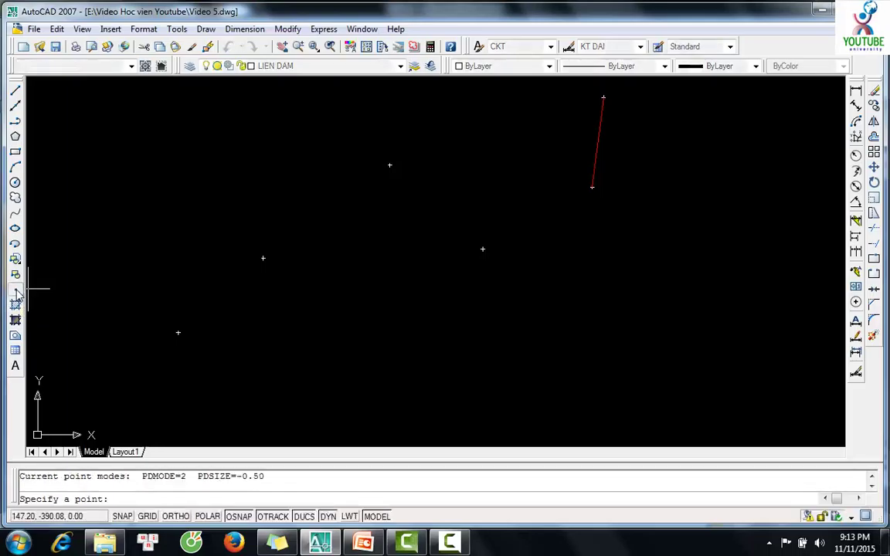
{"action": "left_click", "coordinate": [591, 399]}
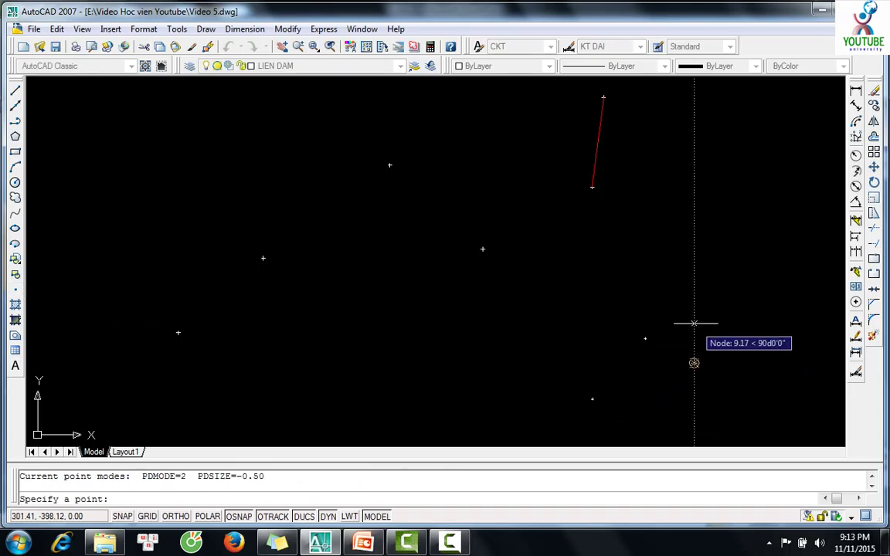
{"action": "left_click", "coordinate": [694, 363]}
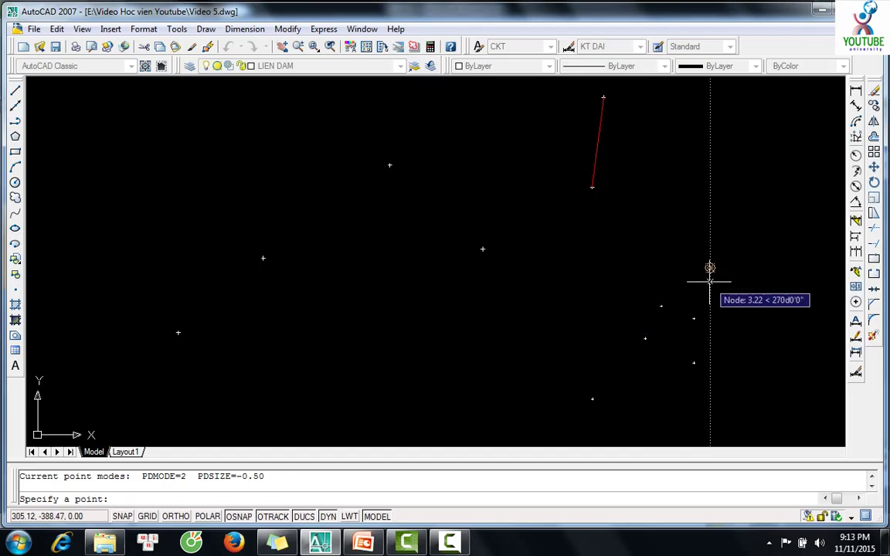
{"action": "key", "text": "Escape"}
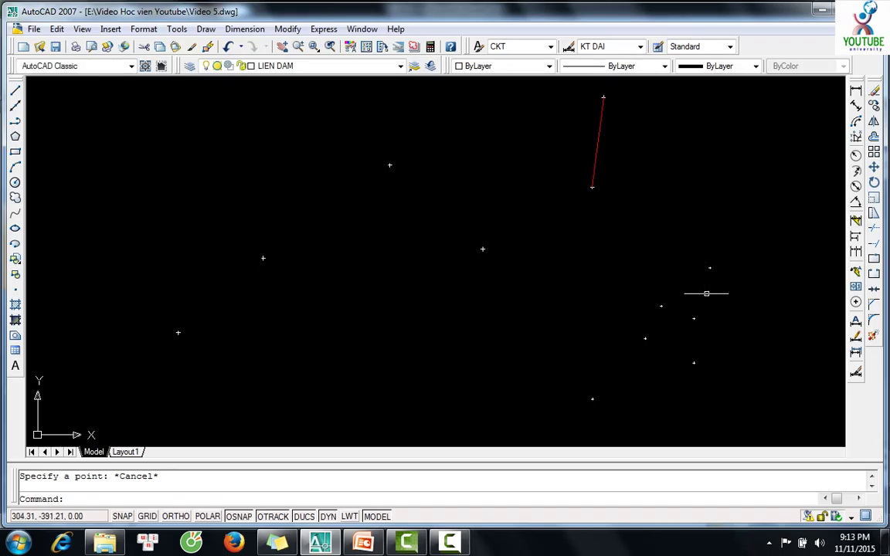
{"action": "left_click", "coordinate": [768, 421]}
{"action": "left_click", "coordinate": [594, 237]}
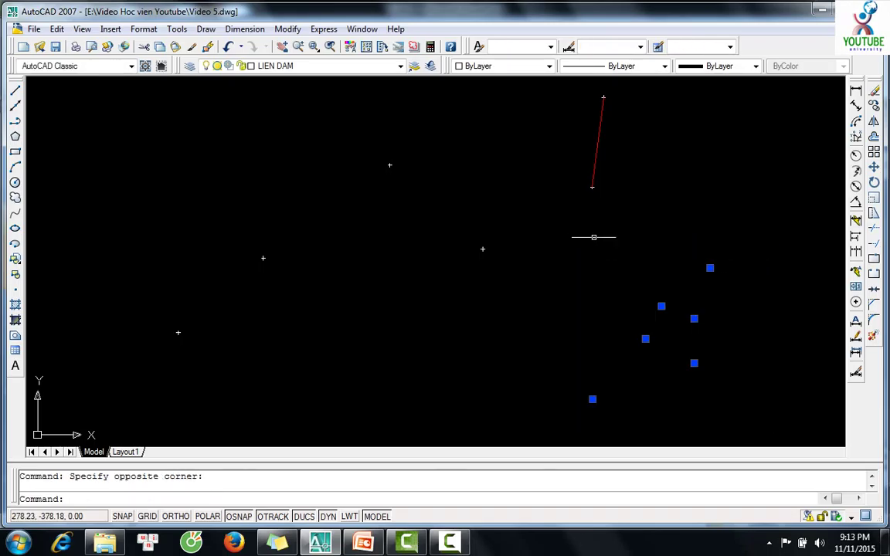
{"action": "key", "text": "Delete"}
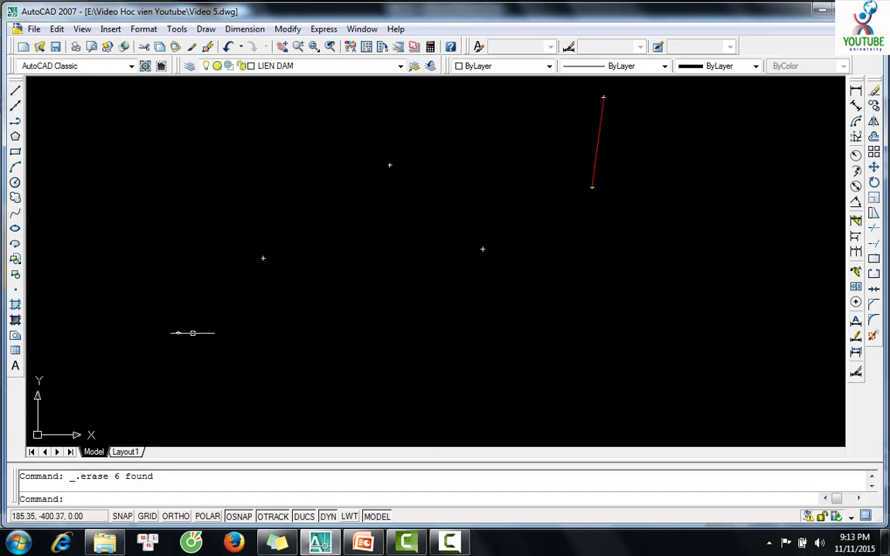
{"action": "left_click", "coordinate": [144, 28]}
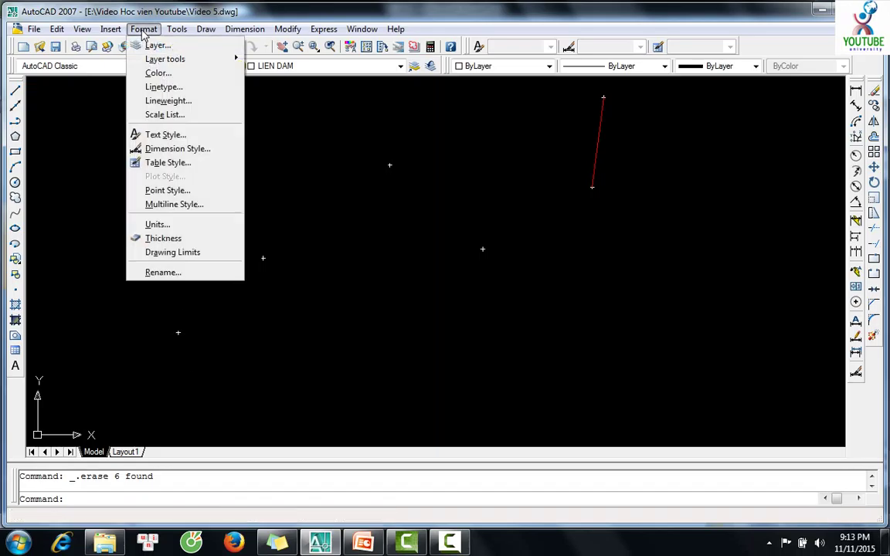
Set the point style to the X marker at size 2, relative to screen
{"action": "left_click", "coordinate": [169, 191]}
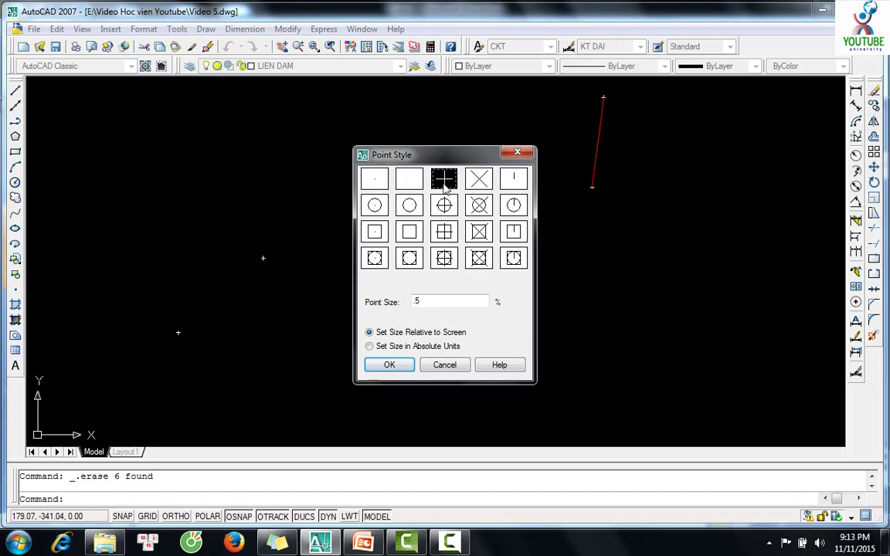
{"action": "left_click", "coordinate": [480, 180]}
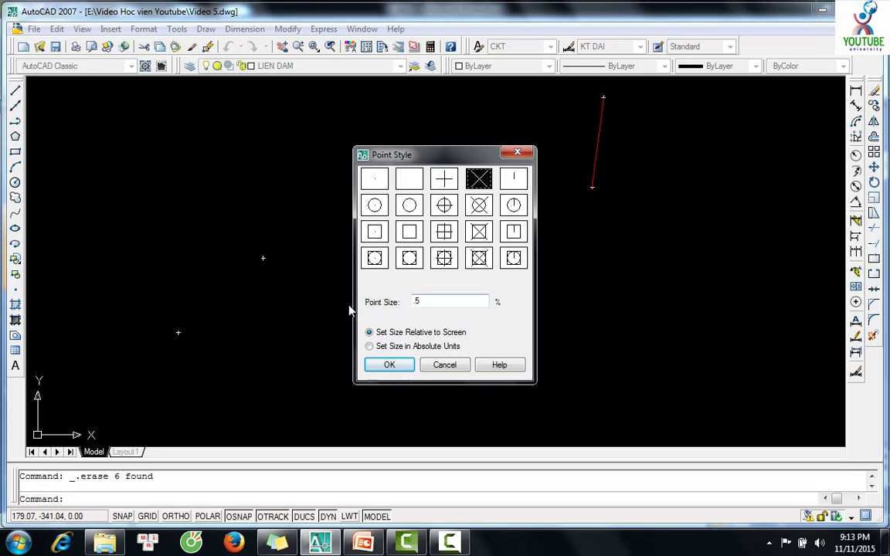
{"action": "double_click", "coordinate": [431, 301]}
{"action": "type", "text": "1"}
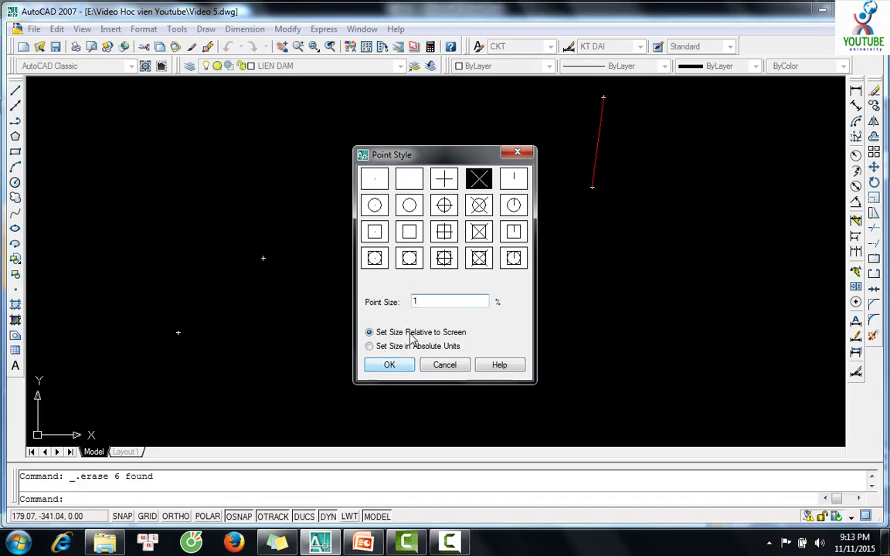
{"action": "left_click", "coordinate": [393, 363]}
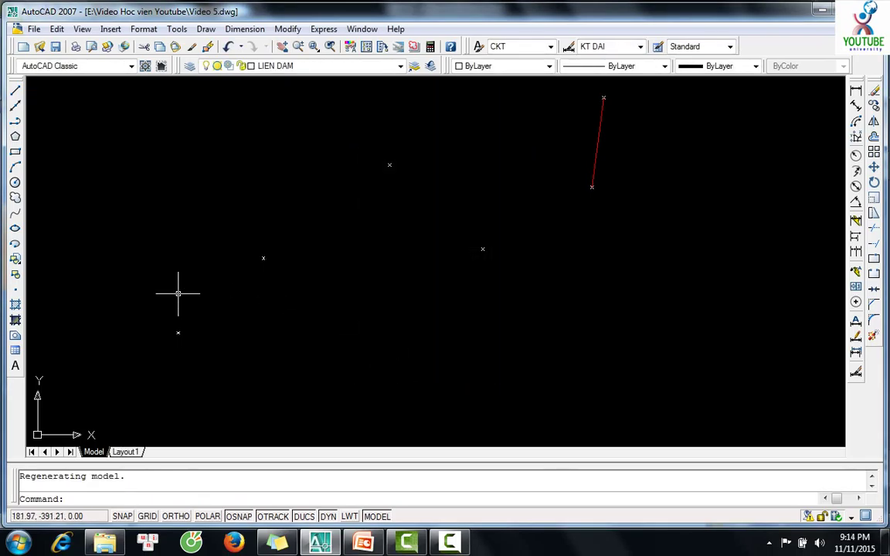
{"action": "key", "text": "Return"}
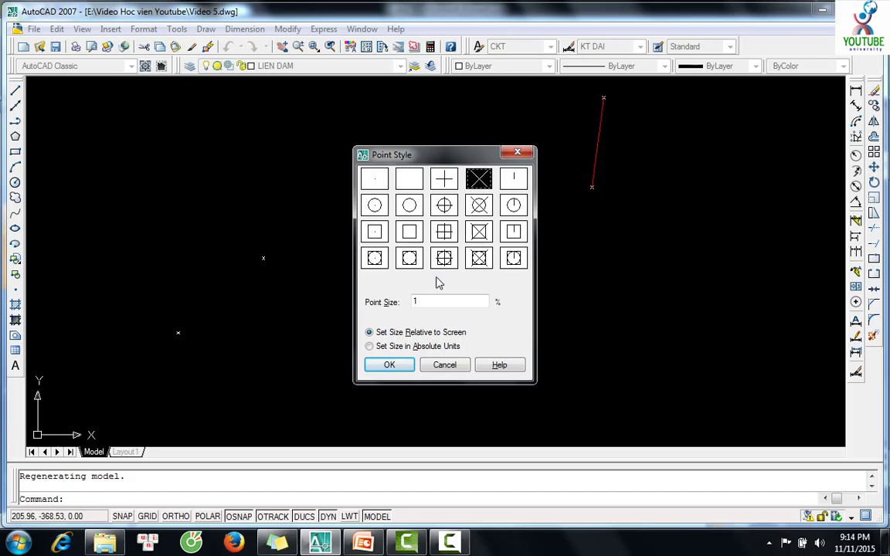
{"action": "left_click", "coordinate": [429, 301]}
{"action": "type", "text": "2"}
{"action": "left_click", "coordinate": [389, 364]}
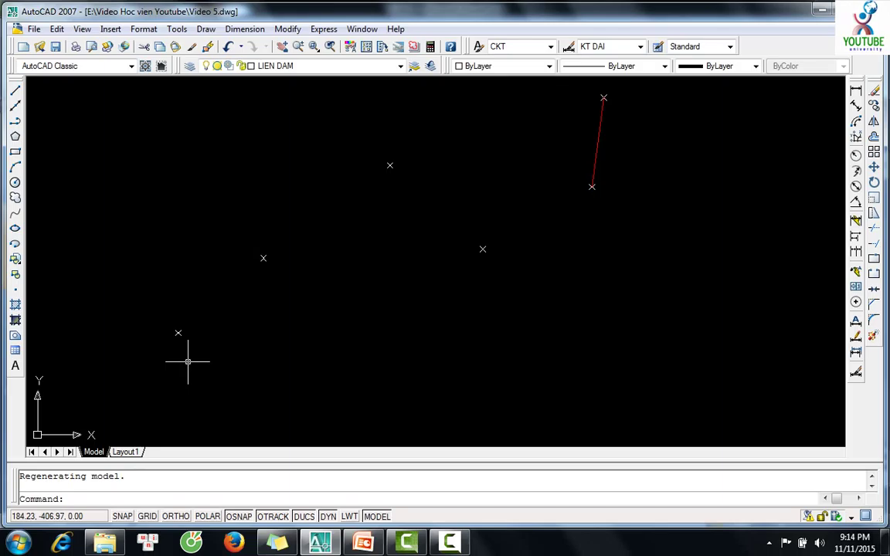
Draw a spline through the four X markers to the red line's lower end, tangent along it
{"action": "left_click", "coordinate": [14, 212]}
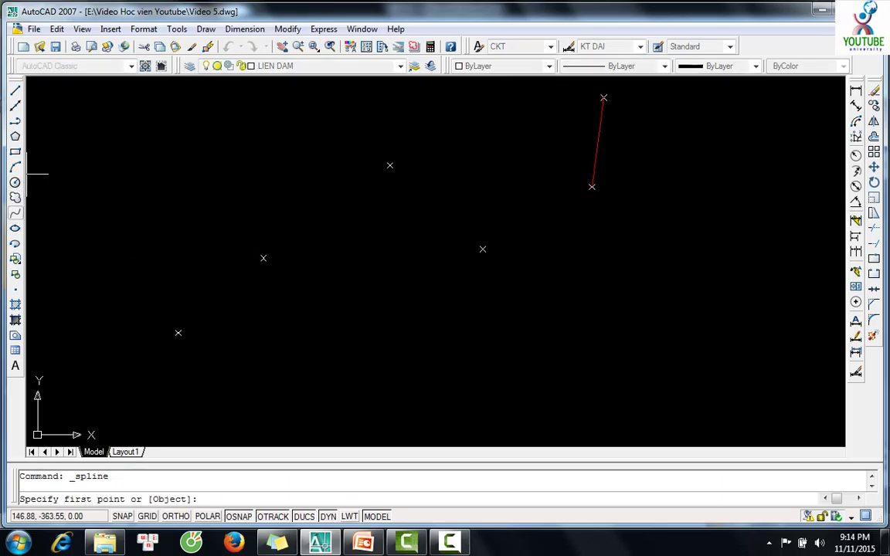
{"action": "left_click", "coordinate": [177, 332]}
{"action": "left_click", "coordinate": [263, 258]}
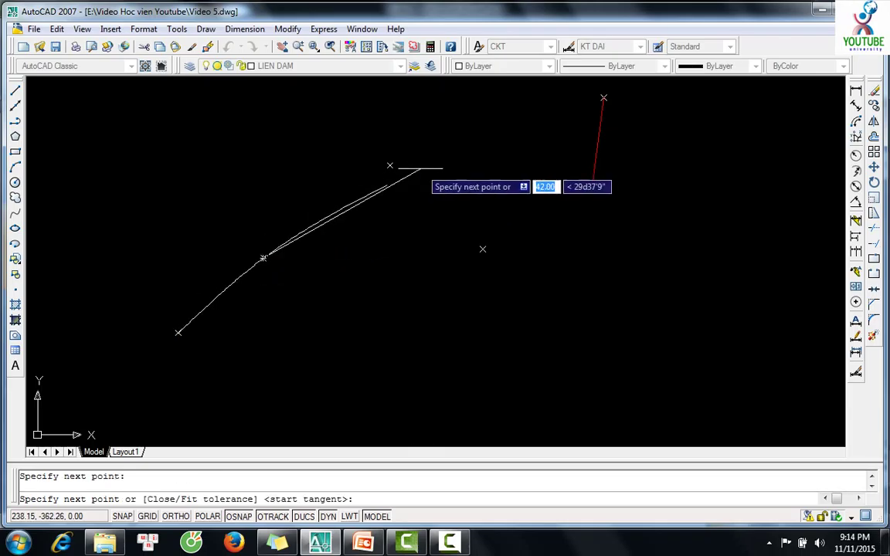
{"action": "left_click", "coordinate": [391, 165]}
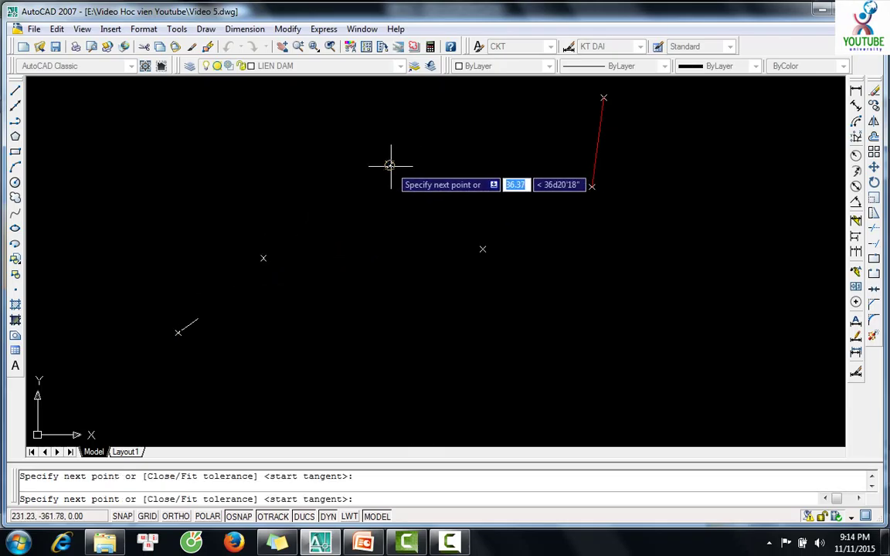
{"action": "left_click", "coordinate": [482, 249]}
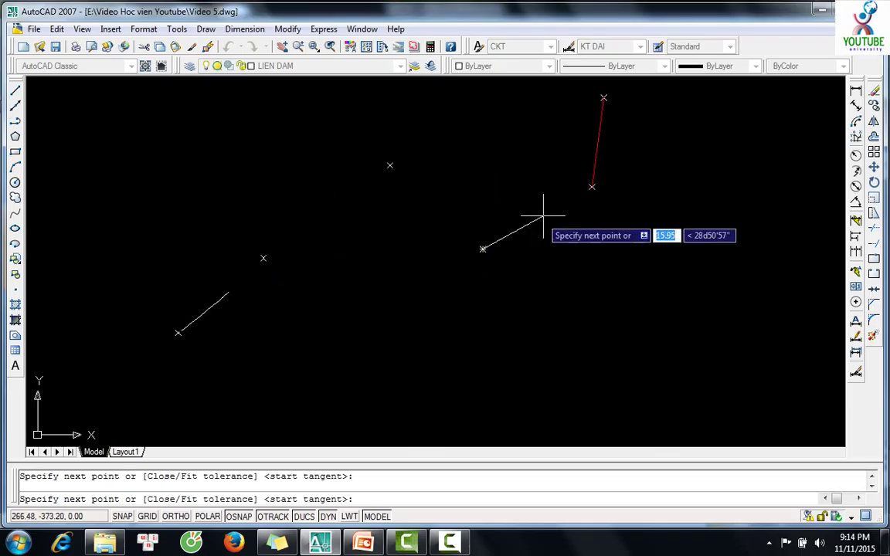
{"action": "left_click", "coordinate": [592, 186]}
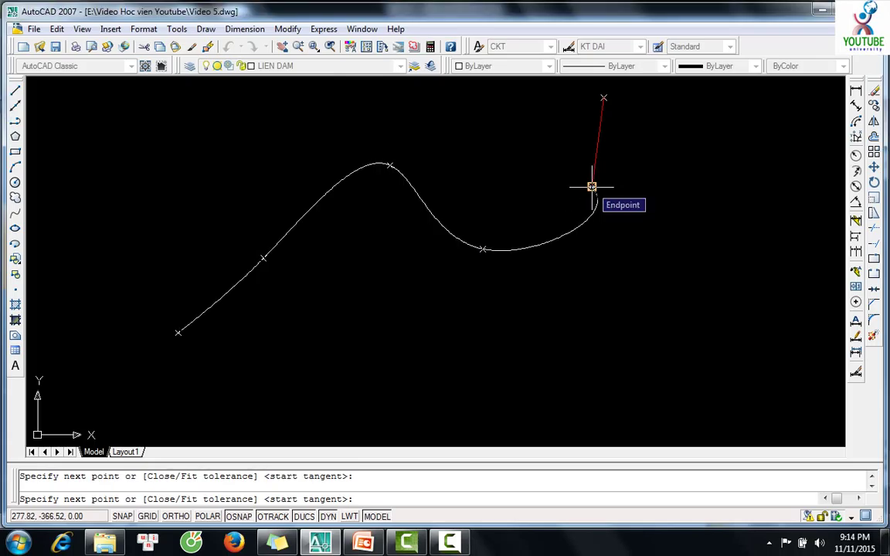
{"action": "left_click", "coordinate": [592, 186]}
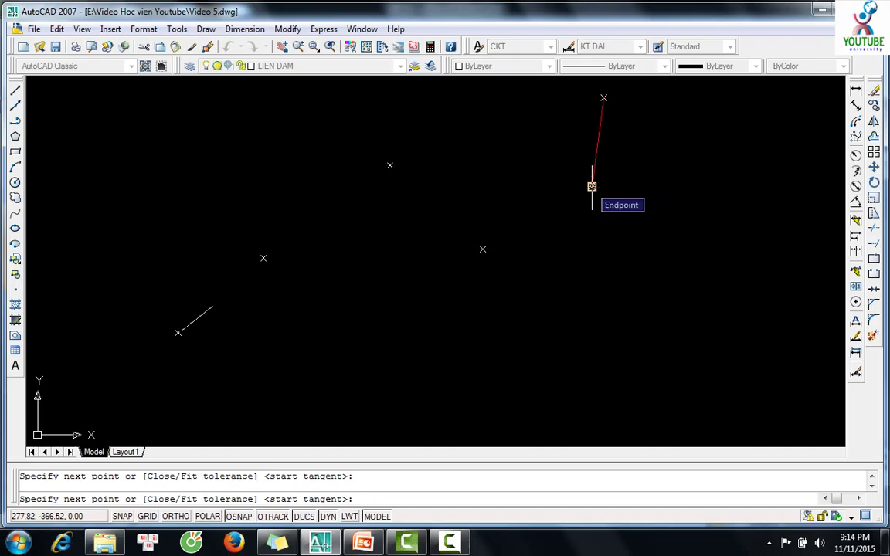
{"action": "left_click", "coordinate": [591, 187]}
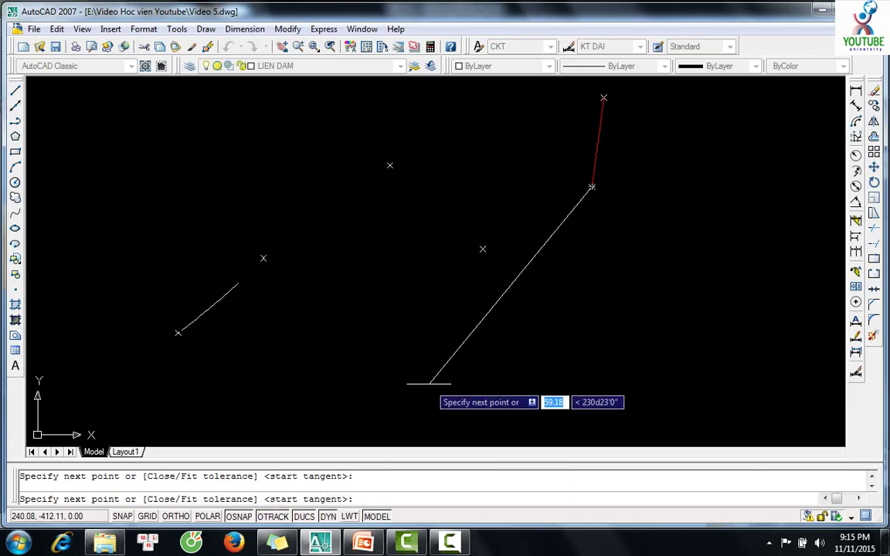
{"action": "key", "text": "Return"}
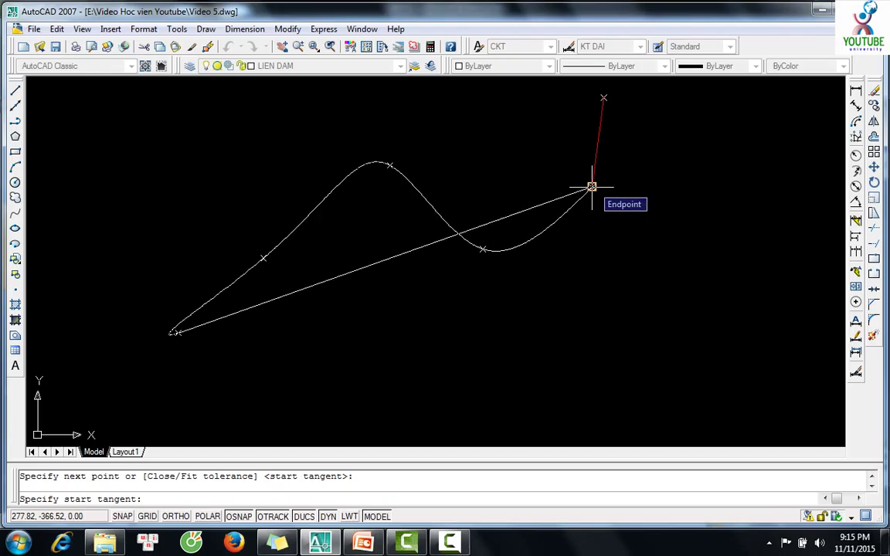
{"action": "left_click", "coordinate": [592, 186]}
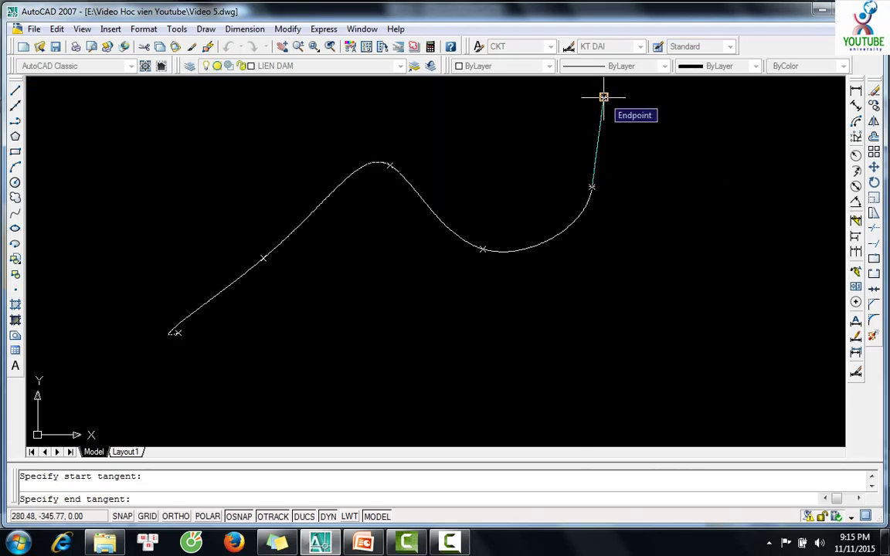
{"action": "left_click", "coordinate": [603, 97]}
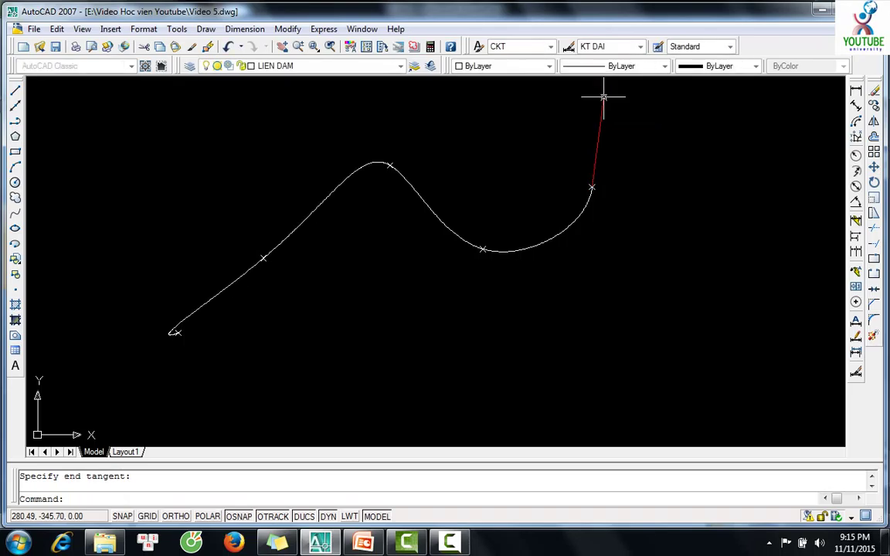
{"action": "left_click", "coordinate": [570, 223]}
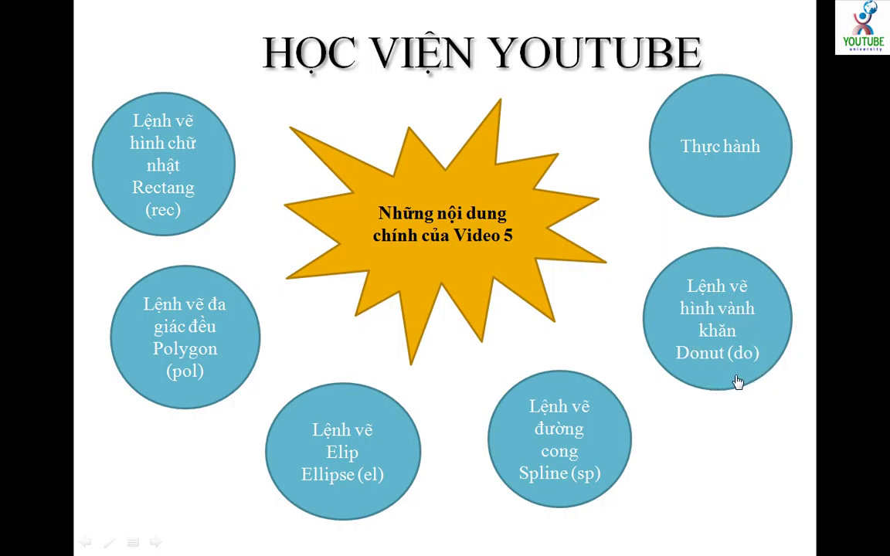
Switch from the PowerPoint slide show back to the AutoCAD 2007 drawing
{"action": "key", "text": "alt+Tab"}
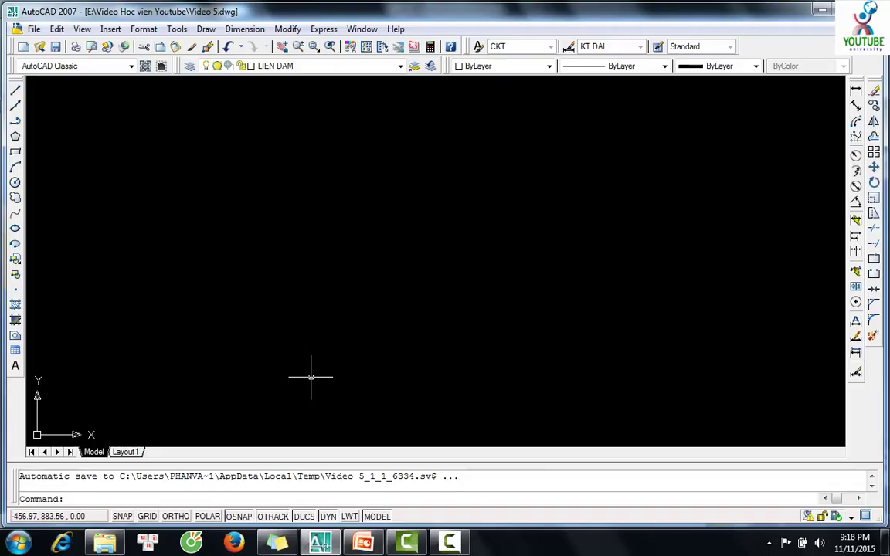
Start DONUT with inside diameter 10 and outside diameter 40
{"action": "type", "text": "do"}
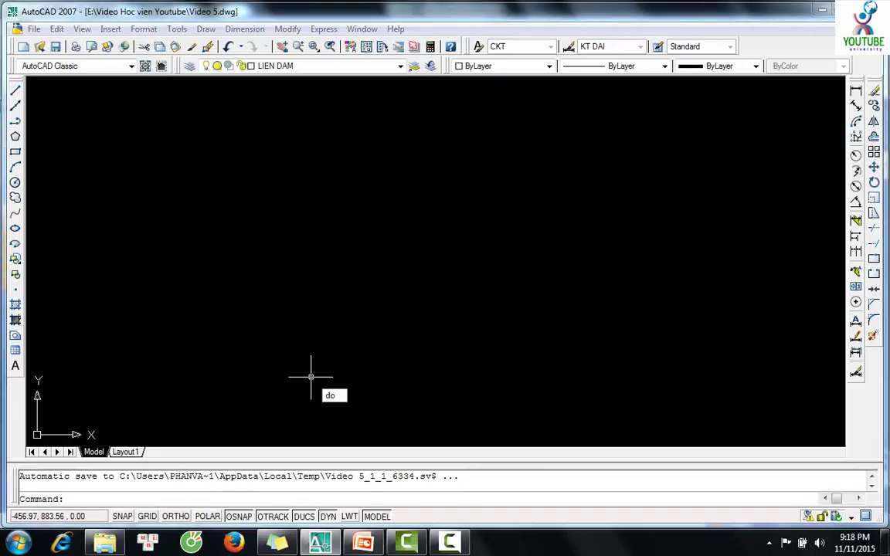
{"action": "key", "text": "Return"}
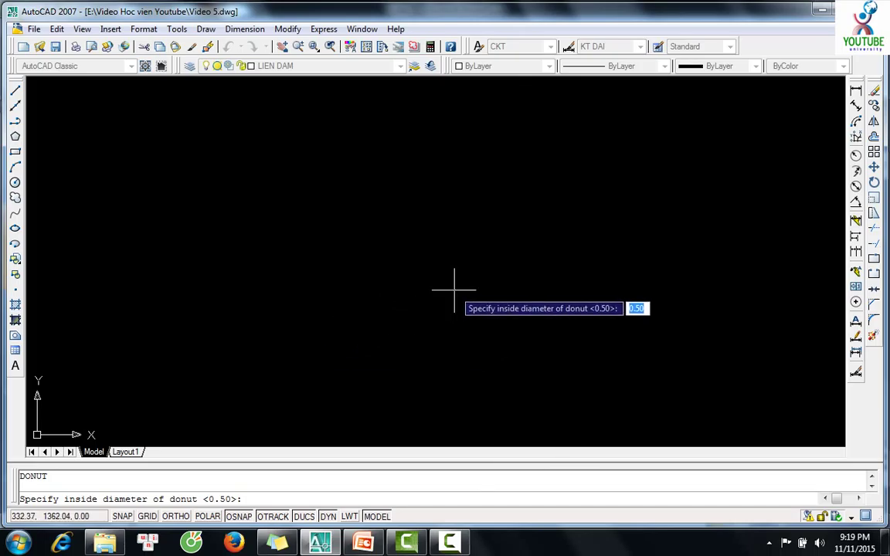
{"action": "type", "text": "10"}
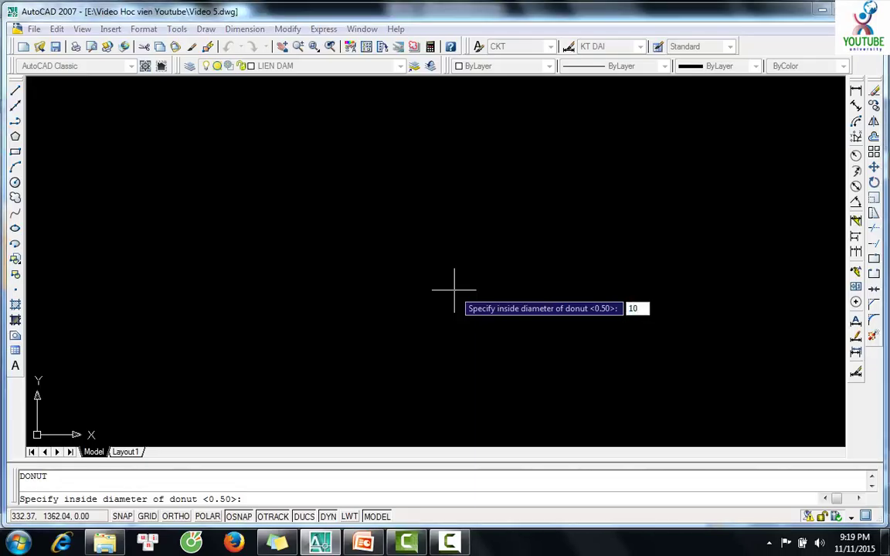
{"action": "key", "text": "Return"}
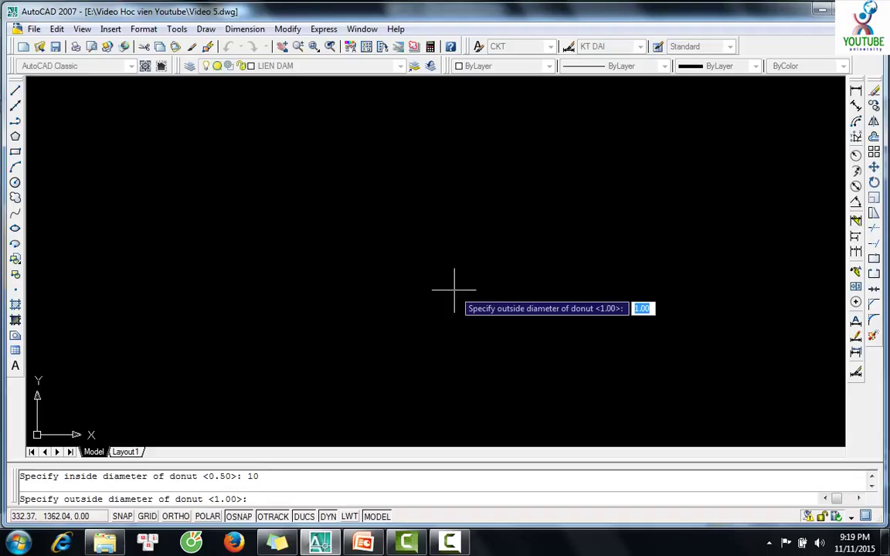
{"action": "type", "text": "4"}
{"action": "key", "text": "Return"}
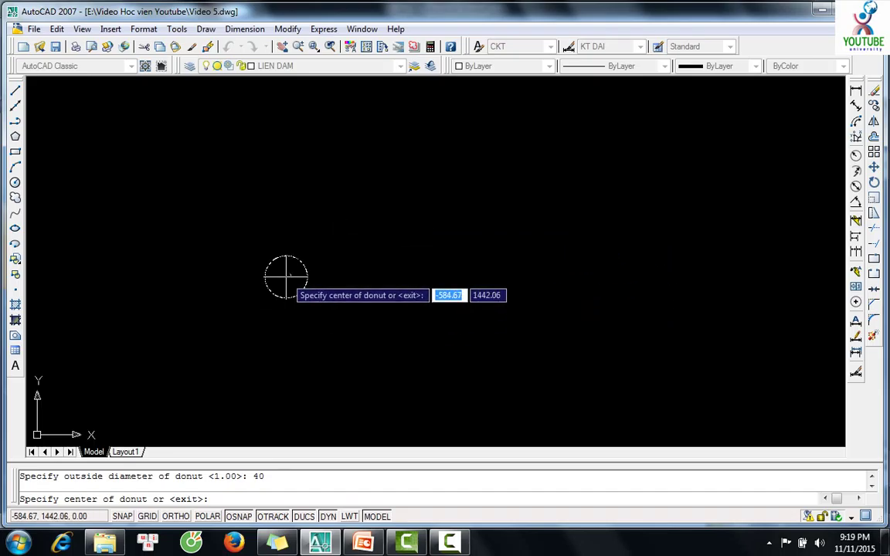
Place eight donuts at scattered points from left to upper right, then end the DONUT command
{"action": "left_click", "coordinate": [204, 263]}
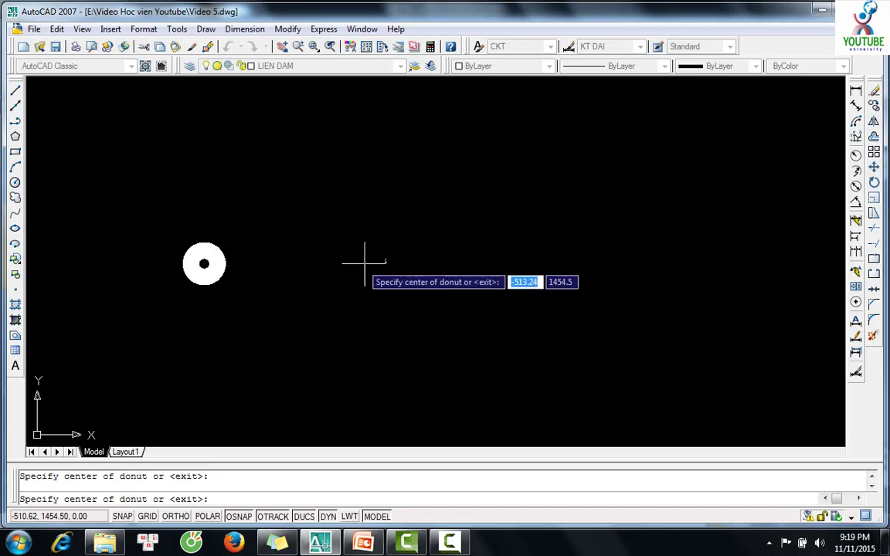
{"action": "left_click", "coordinate": [367, 263]}
{"action": "left_click", "coordinate": [515, 215]}
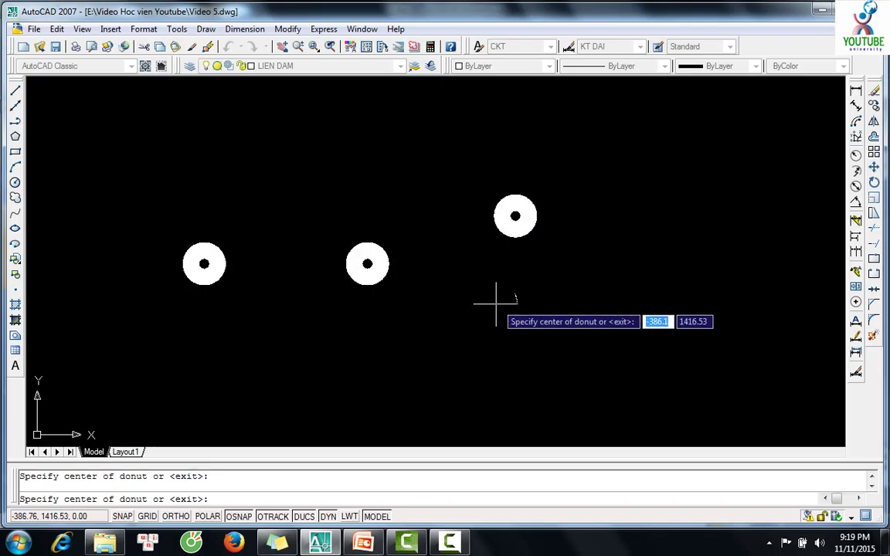
{"action": "left_click", "coordinate": [494, 341]}
{"action": "left_click", "coordinate": [346, 389]}
{"action": "left_click", "coordinate": [243, 368]}
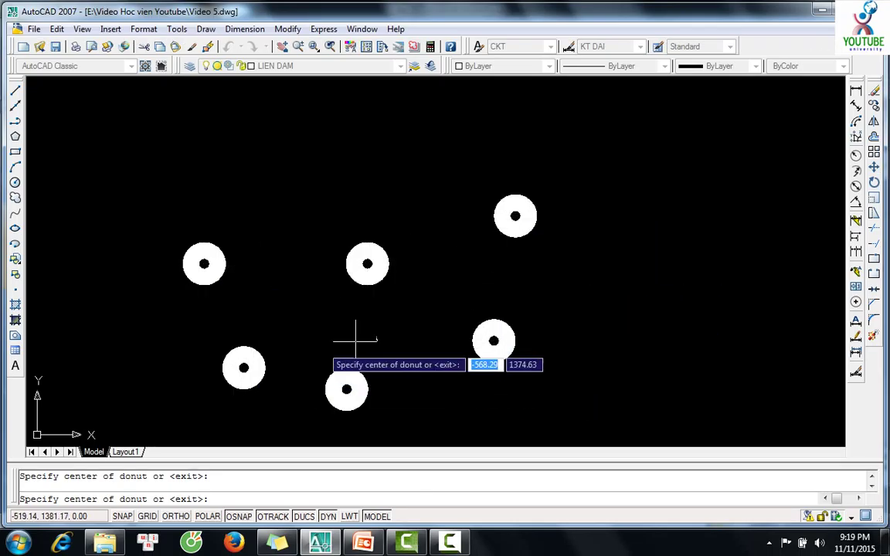
{"action": "left_click", "coordinate": [597, 305]}
{"action": "left_click", "coordinate": [648, 228]}
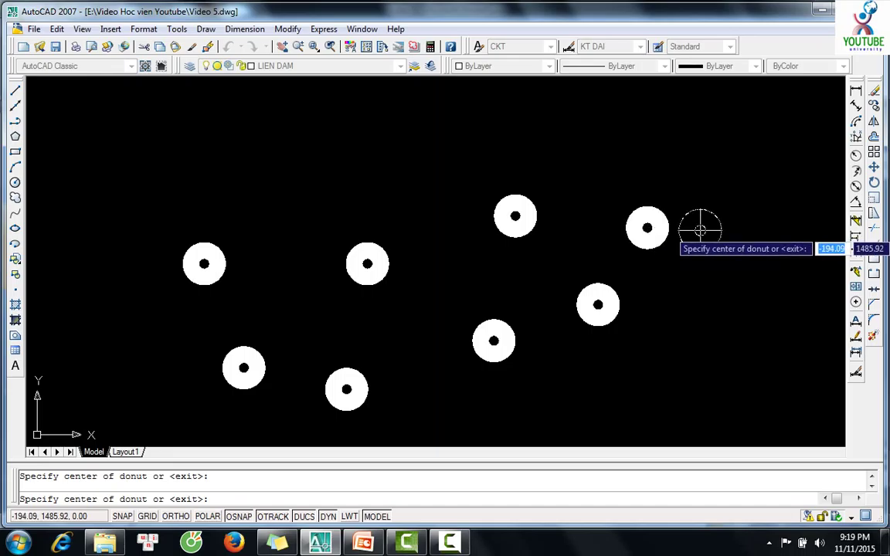
{"action": "key", "text": "Return"}
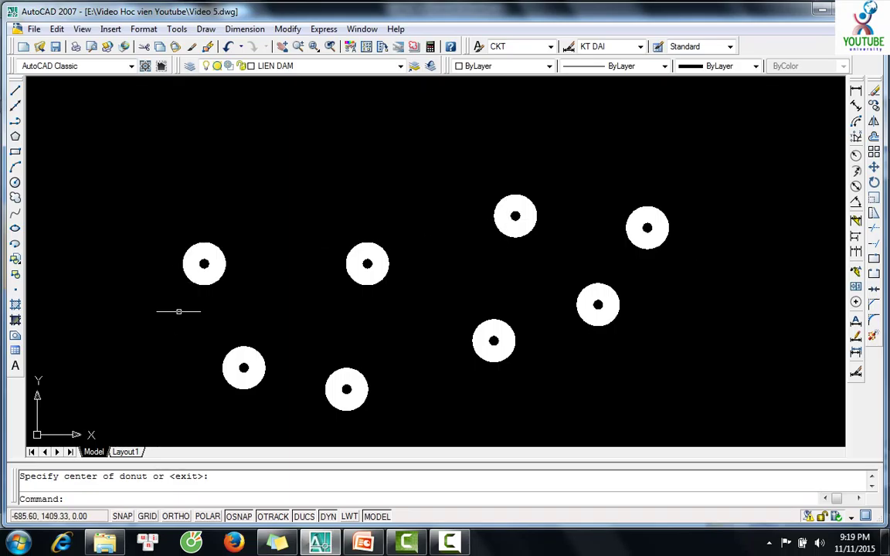
Zoom in and out to inspect the eight filled donut rings
{"action": "scroll", "coordinate": [143, 277], "scroll_direction": "up", "scroll_amount": 3}
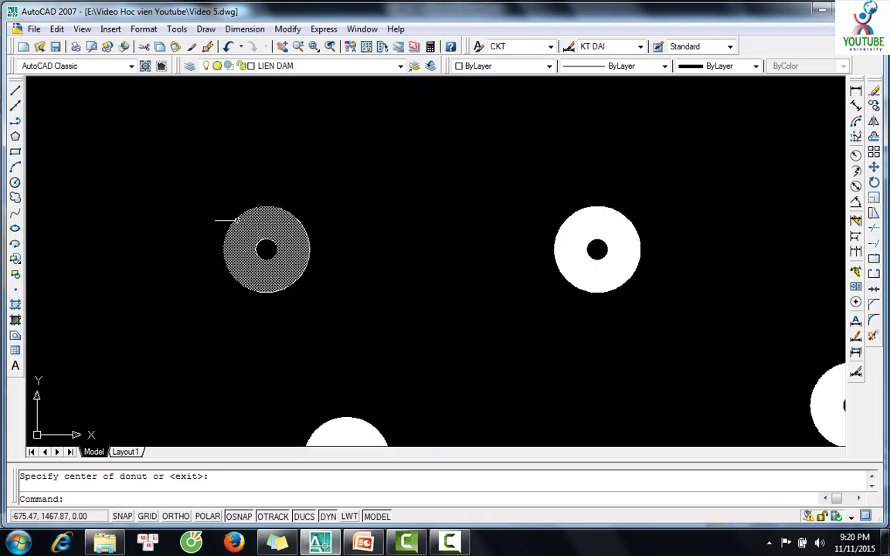
{"action": "scroll", "coordinate": [220, 231], "scroll_direction": "down", "scroll_amount": 4}
{"action": "scroll", "coordinate": [220, 231], "scroll_direction": "down", "scroll_amount": 3}
{"action": "scroll", "coordinate": [247, 234], "scroll_direction": "up", "scroll_amount": 2}
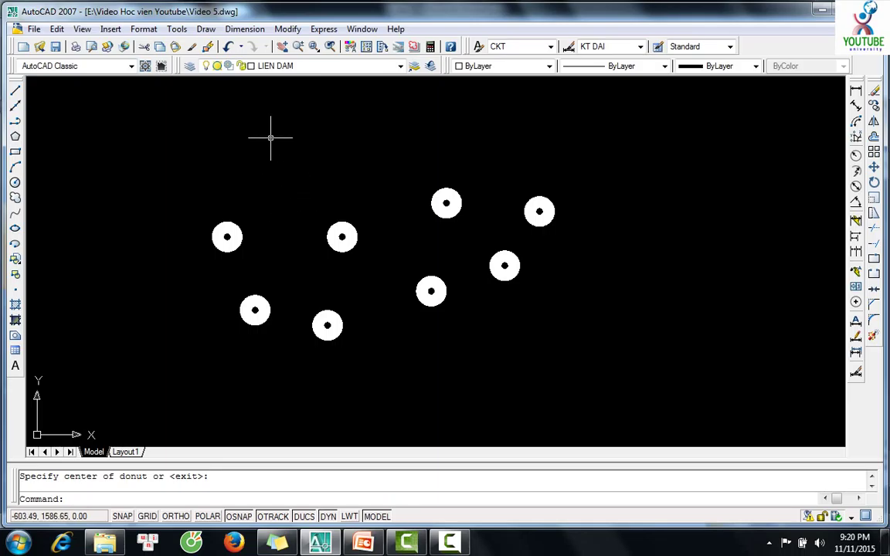
Switch to the Tong hop.dwg drawing and zoom in on the cylinder bore
{"action": "left_click", "coordinate": [361, 28]}
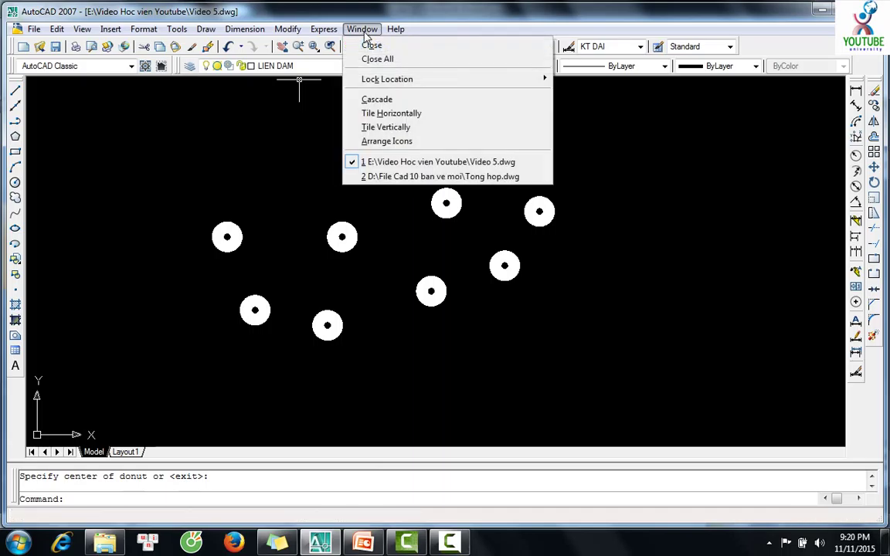
{"action": "left_click", "coordinate": [410, 177]}
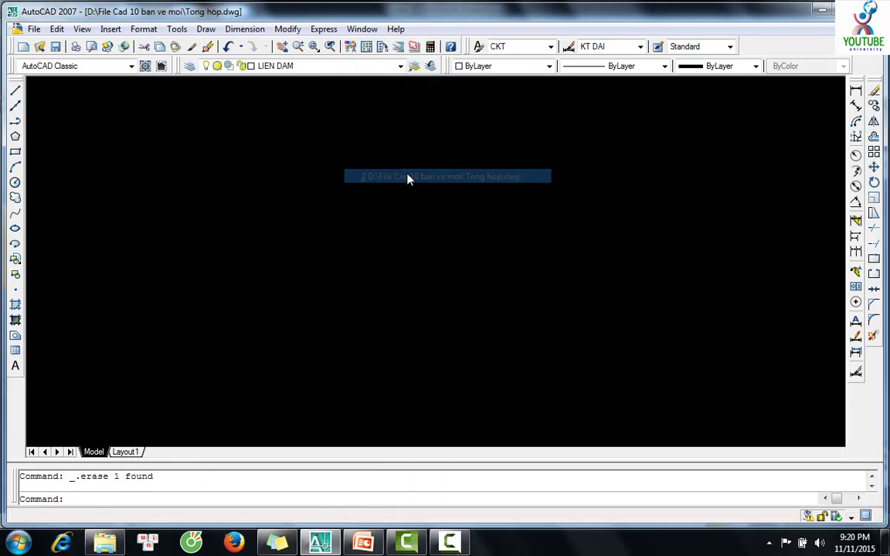
{"action": "scroll", "coordinate": [340, 269], "scroll_direction": "down", "scroll_amount": 2}
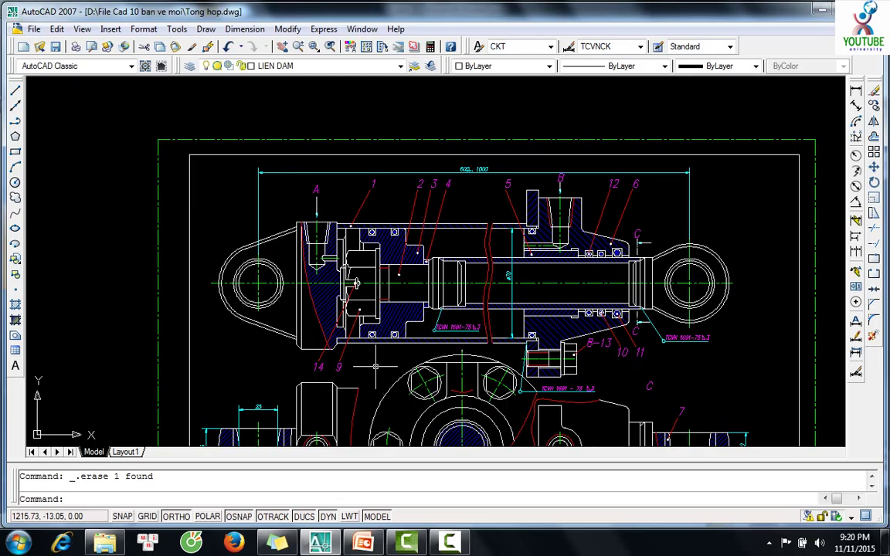
{"action": "scroll", "coordinate": [396, 272], "scroll_direction": "up", "scroll_amount": 2}
{"action": "scroll", "coordinate": [396, 272], "scroll_direction": "up", "scroll_amount": 1}
{"action": "scroll", "coordinate": [398, 273], "scroll_direction": "up", "scroll_amount": 1}
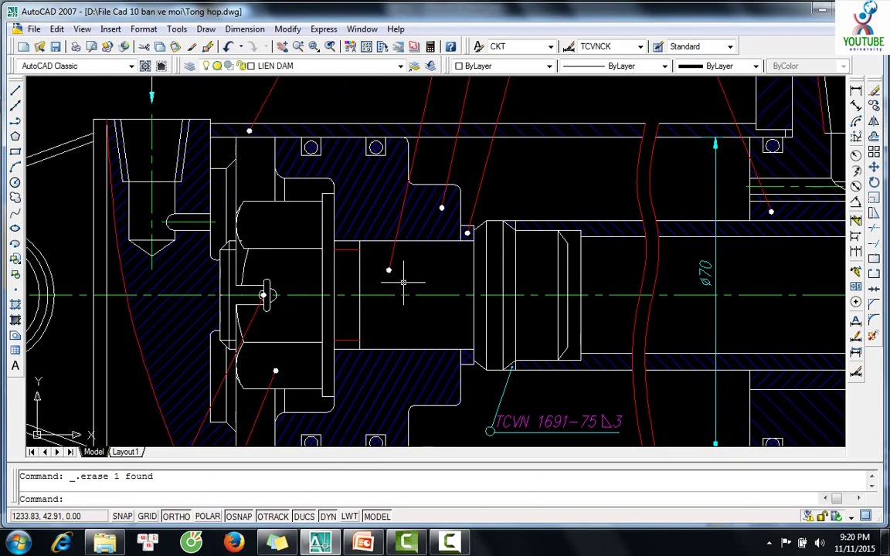
{"action": "scroll", "coordinate": [401, 275], "scroll_direction": "up", "scroll_amount": 1}
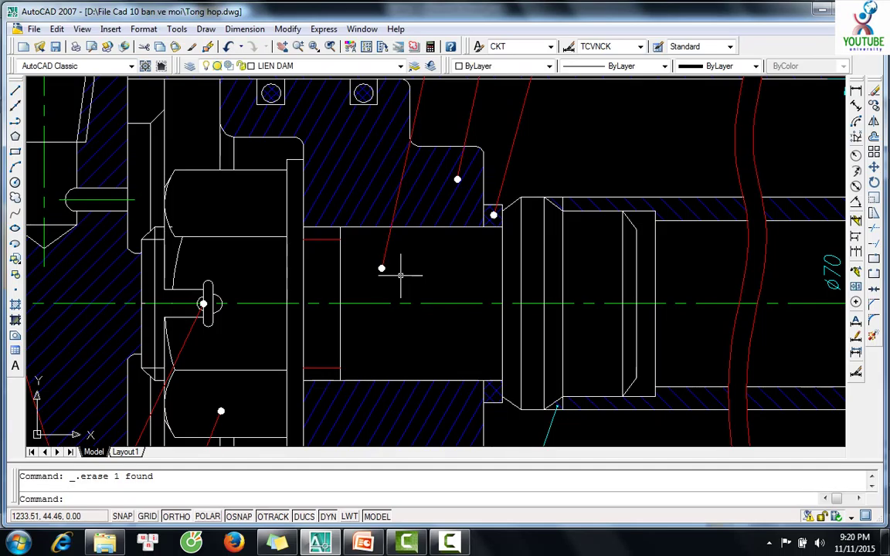
{"action": "scroll", "coordinate": [364, 298], "scroll_direction": "down", "scroll_amount": 2}
{"action": "scroll", "coordinate": [380, 278], "scroll_direction": "up", "scroll_amount": 3}
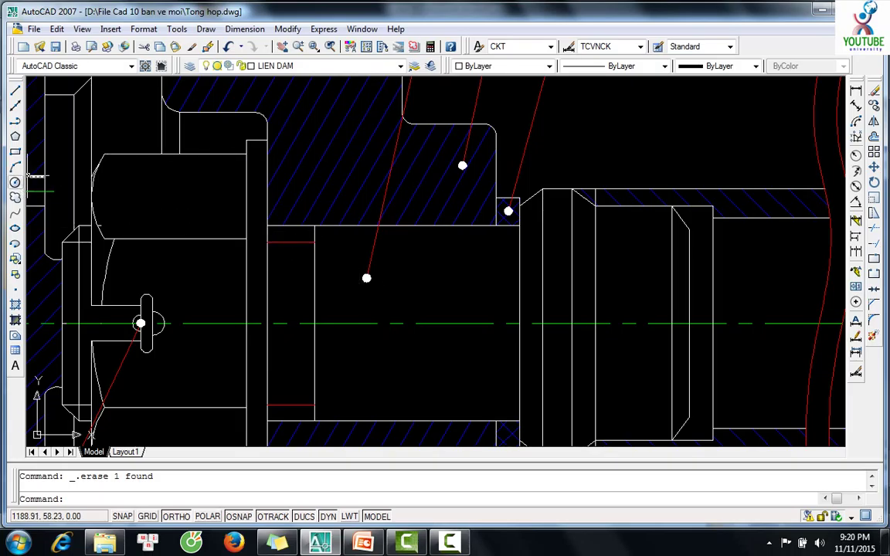
Start the DONUT command (DO) with inside diameter 0 and outside diameter 1
{"action": "type", "text": "do"}
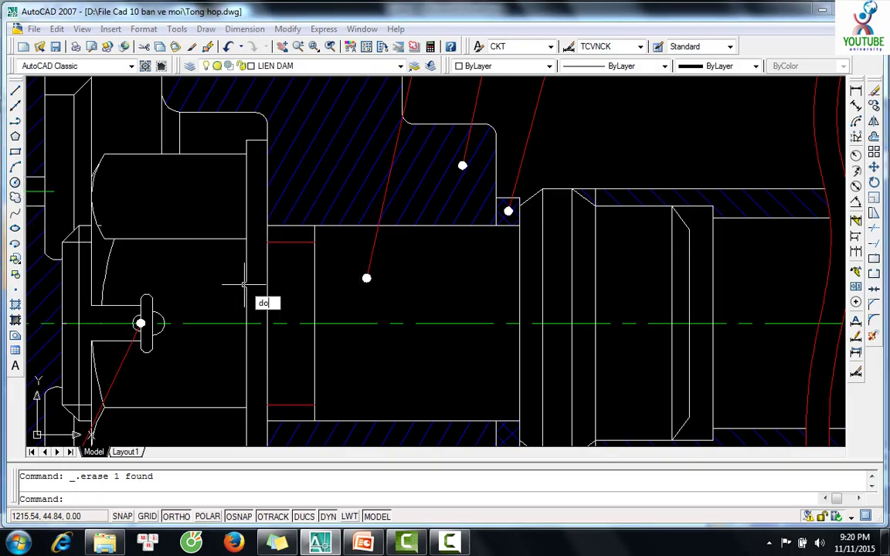
{"action": "key", "text": "Return"}
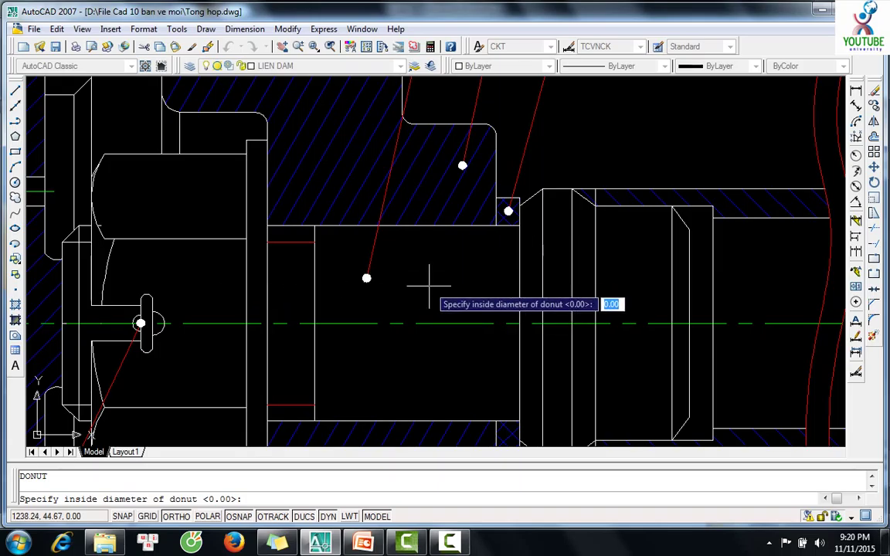
{"action": "type", "text": "0"}
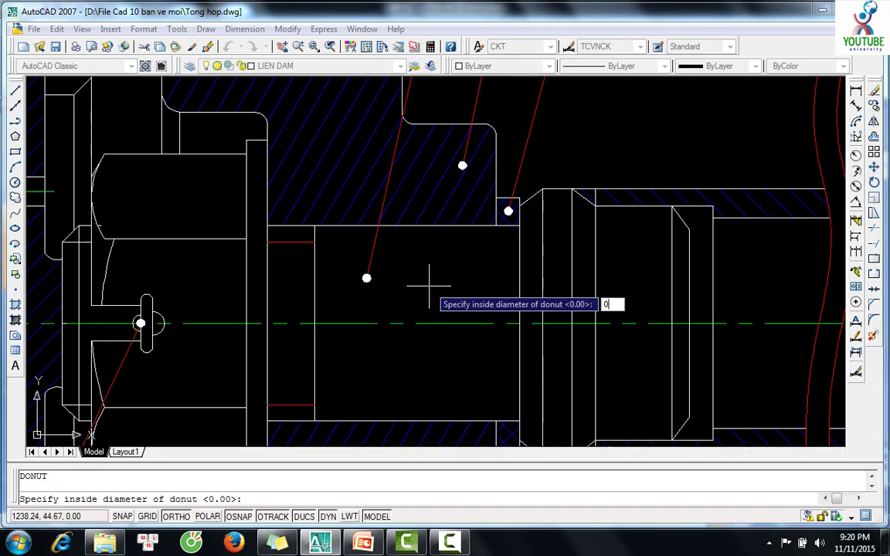
{"action": "key", "text": "Return"}
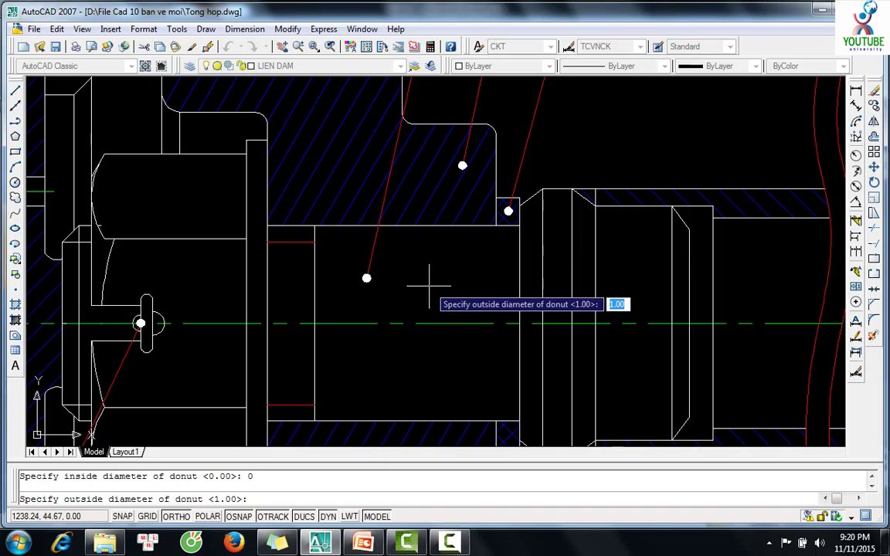
{"action": "type", "text": "1"}
{"action": "key", "text": "Return"}
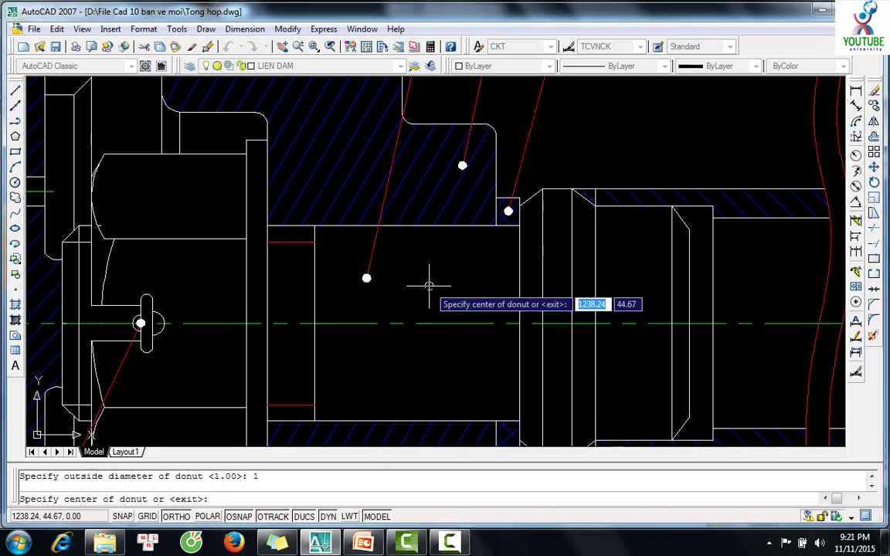
Place a cluster of small solid dots inside the cylinder bore, then end DONUT
{"action": "left_click", "coordinate": [409, 295]}
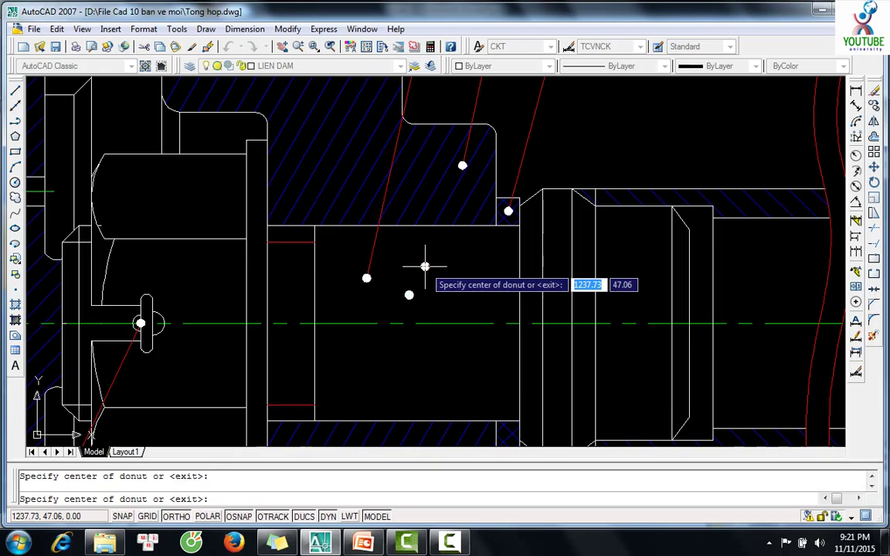
{"action": "left_click", "coordinate": [463, 266]}
{"action": "left_click", "coordinate": [455, 294]}
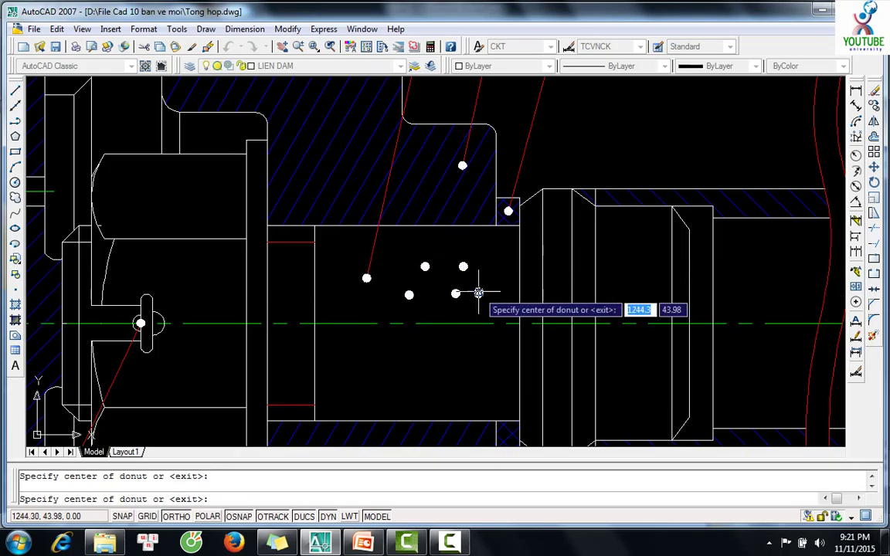
{"action": "left_click", "coordinate": [478, 294]}
{"action": "left_click", "coordinate": [492, 266]}
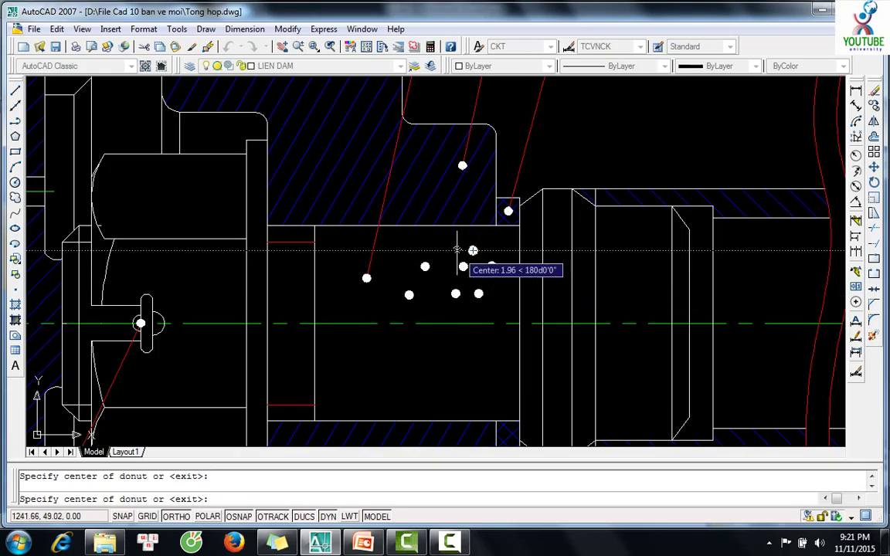
{"action": "left_click", "coordinate": [444, 251]}
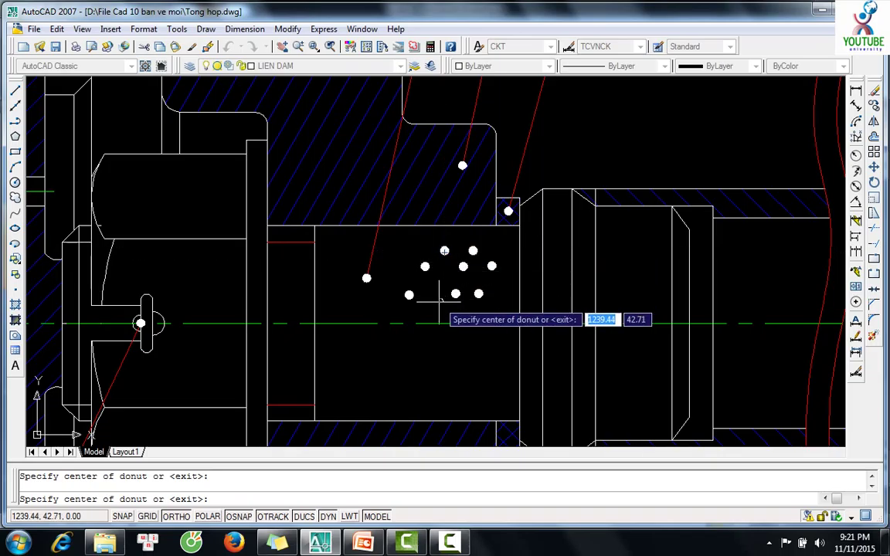
{"action": "key", "text": "Escape"}
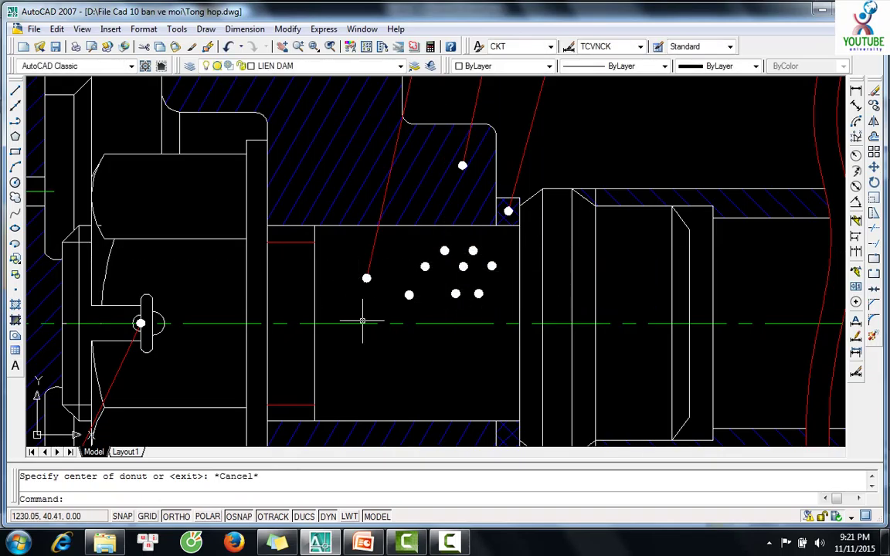
{"action": "scroll", "coordinate": [362, 319], "scroll_direction": "down", "scroll_amount": 1}
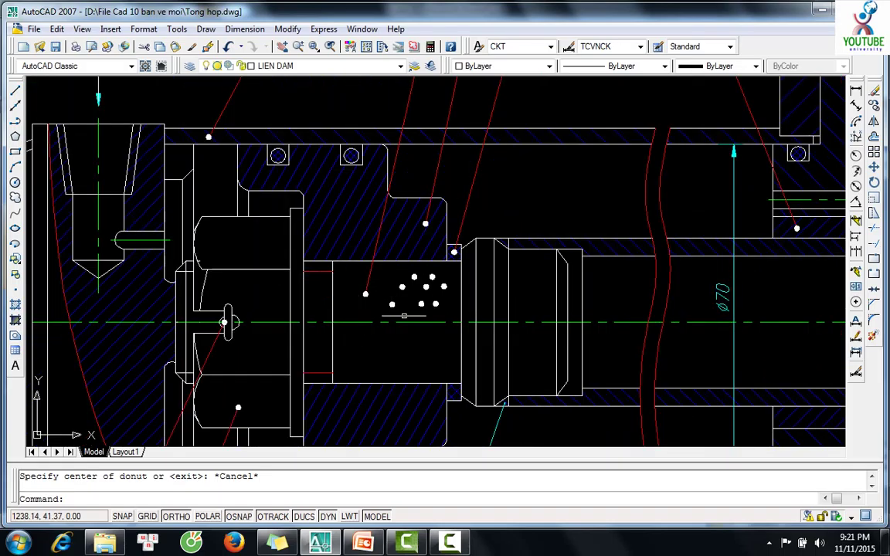